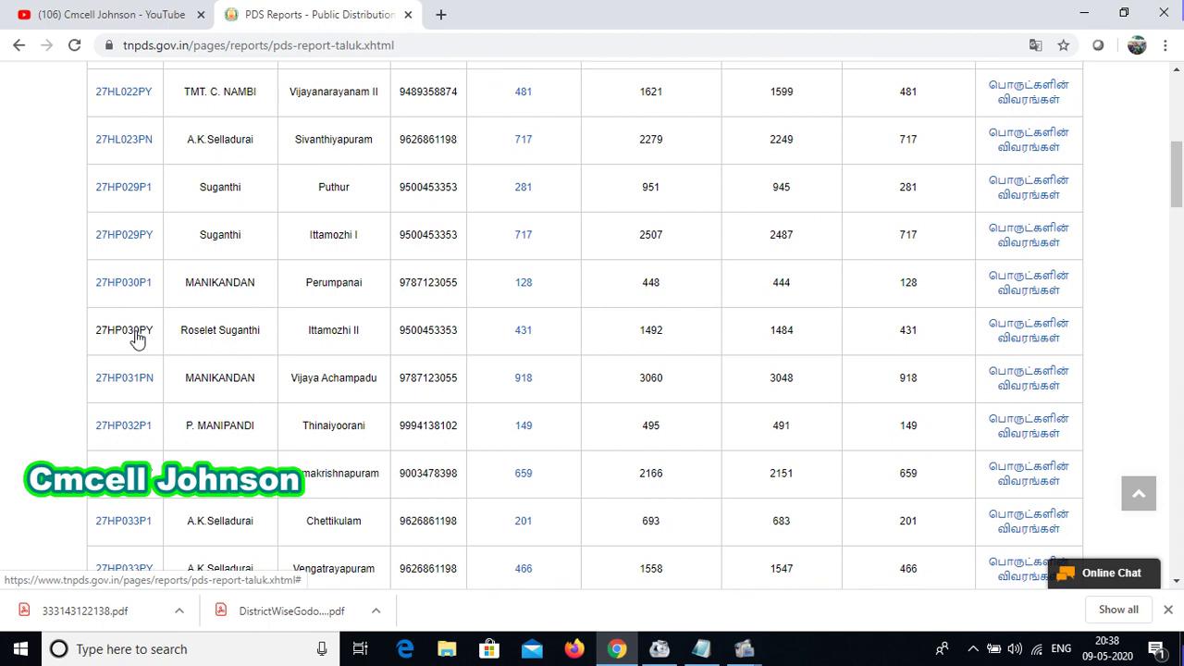
Open the commodity details link of shop 27HP030PY in a new tab and load that shop's own report in the current tab
{"action": "right_click", "coordinate": [1029, 332]}
{"action": "left_click", "coordinate": [1040, 339]}
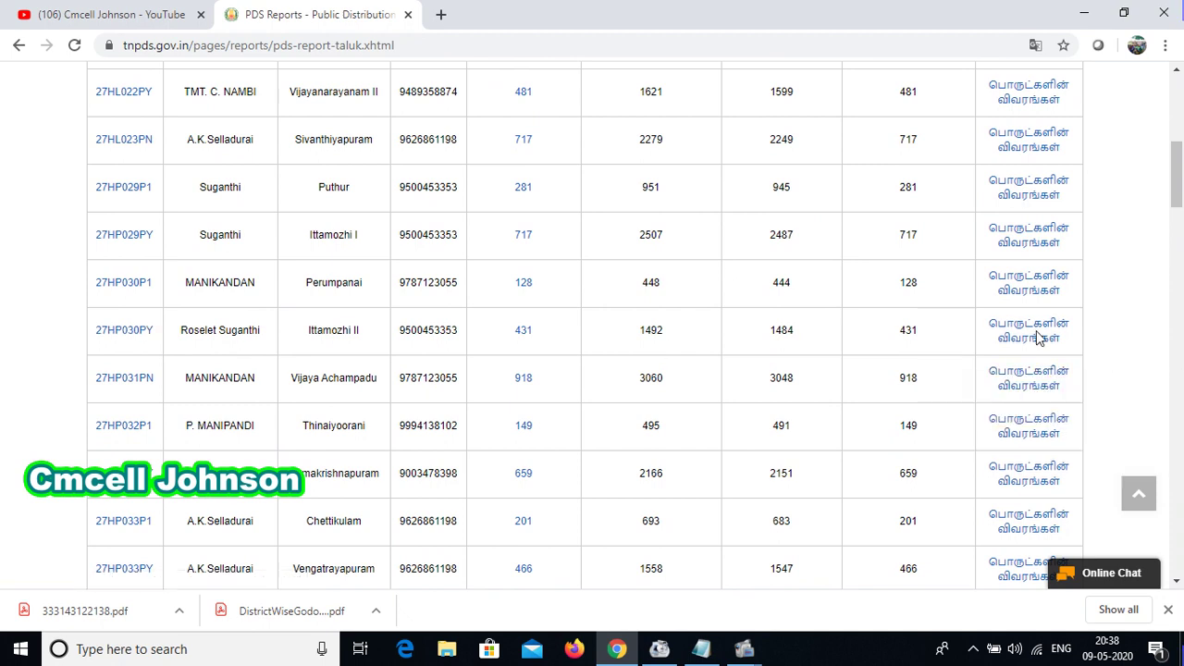
{"action": "left_click", "coordinate": [133, 335]}
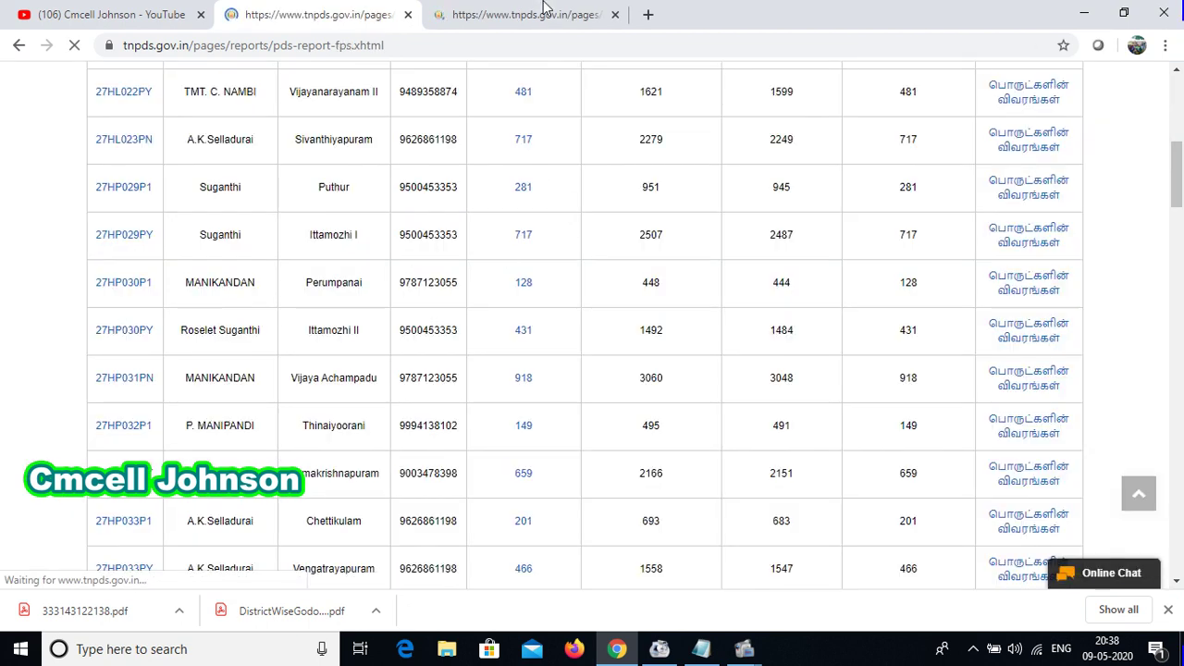
In the newly opened taluk report, bring up the commodity details of shop 27HP030PY
{"action": "left_click", "coordinate": [545, 11]}
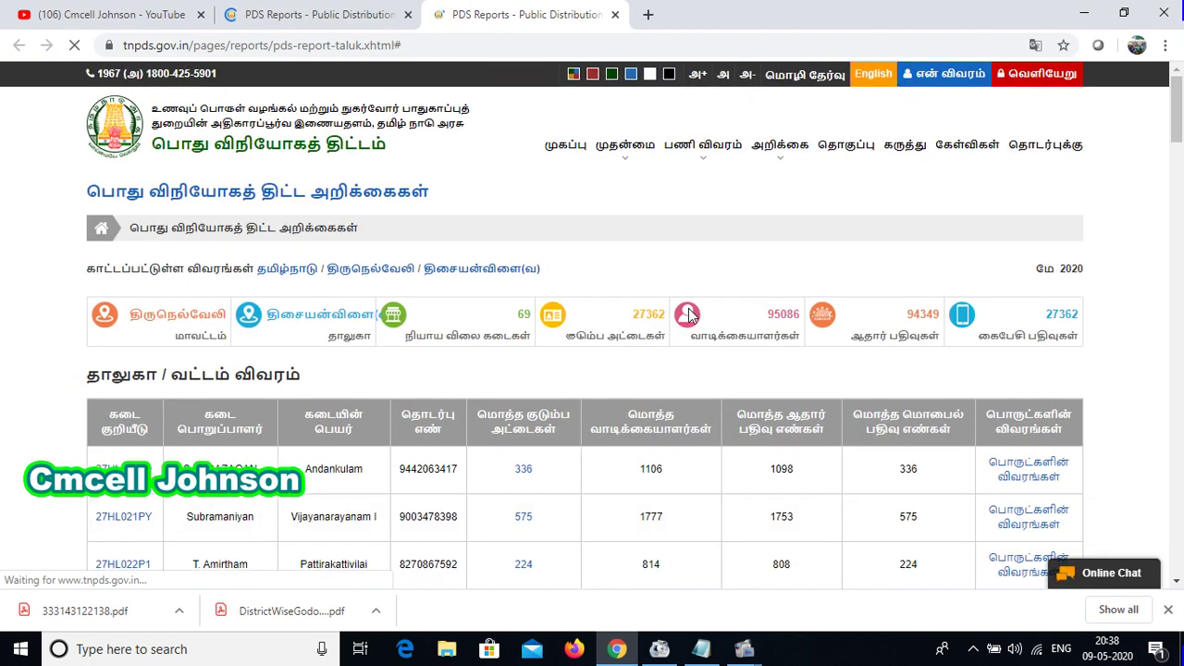
{"action": "scroll", "coordinate": [804, 336], "scroll_direction": "down", "scroll_amount": 5}
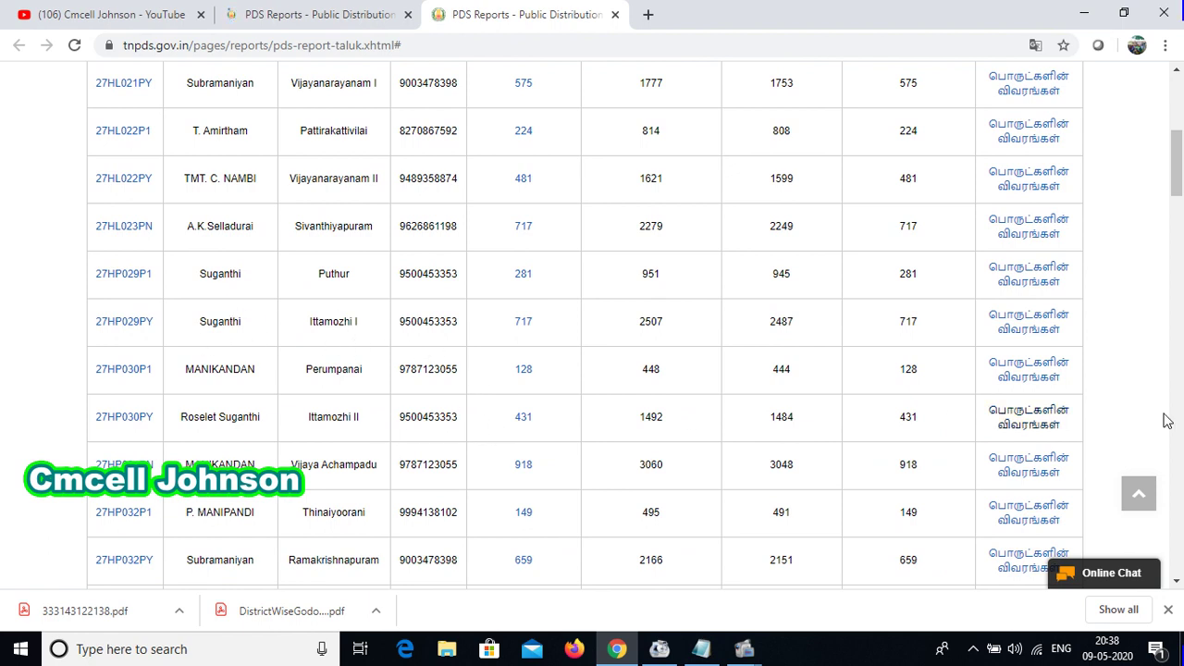
{"action": "left_click", "coordinate": [1018, 410]}
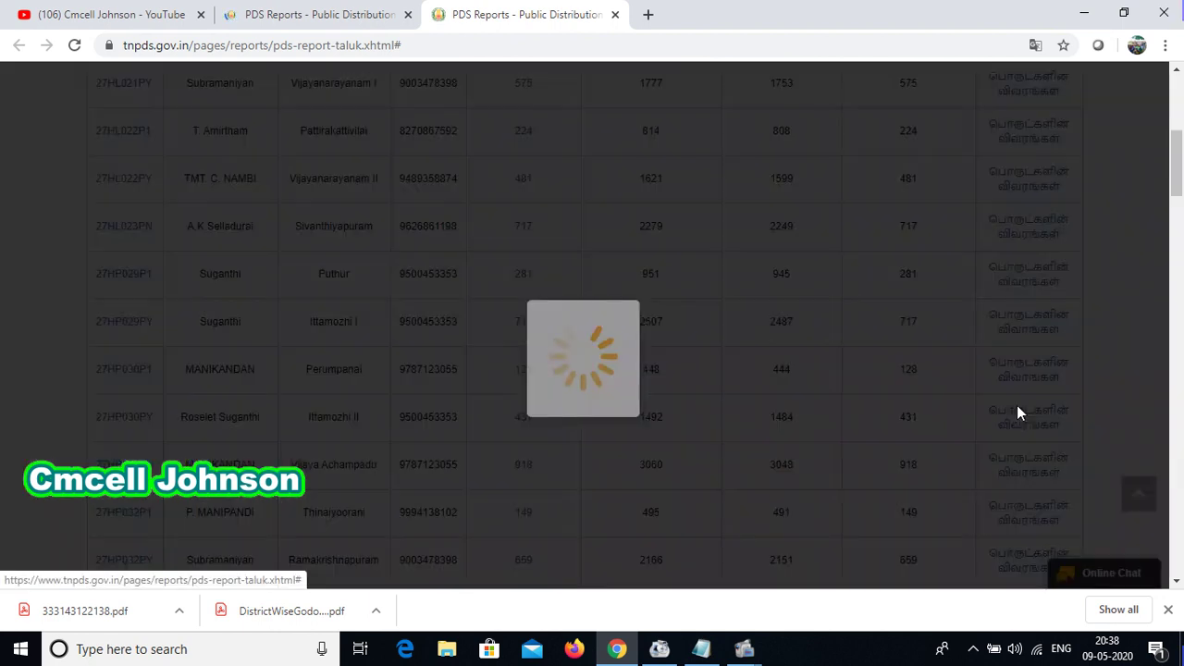
Switch to the report page of shop 27HP030PY and examine its contact number, operation type and shop name
{"action": "left_click", "coordinate": [396, 25]}
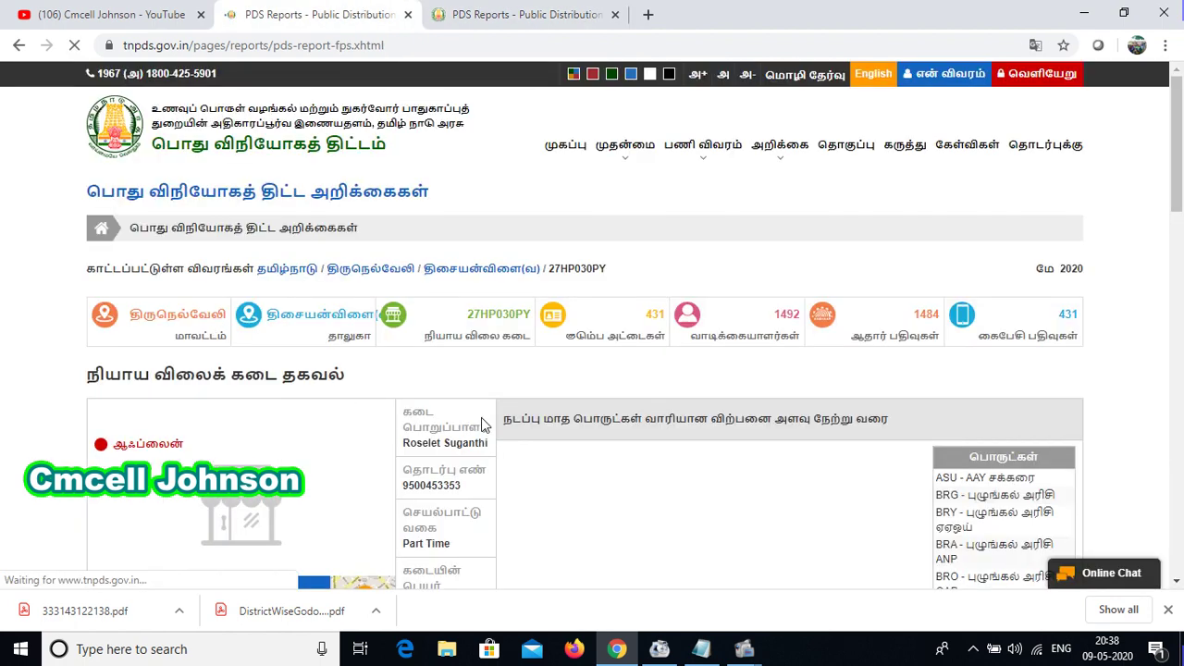
{"action": "scroll", "coordinate": [481, 417], "scroll_direction": "down", "scroll_amount": 7}
{"action": "scroll", "coordinate": [417, 398], "scroll_direction": "down", "scroll_amount": 2}
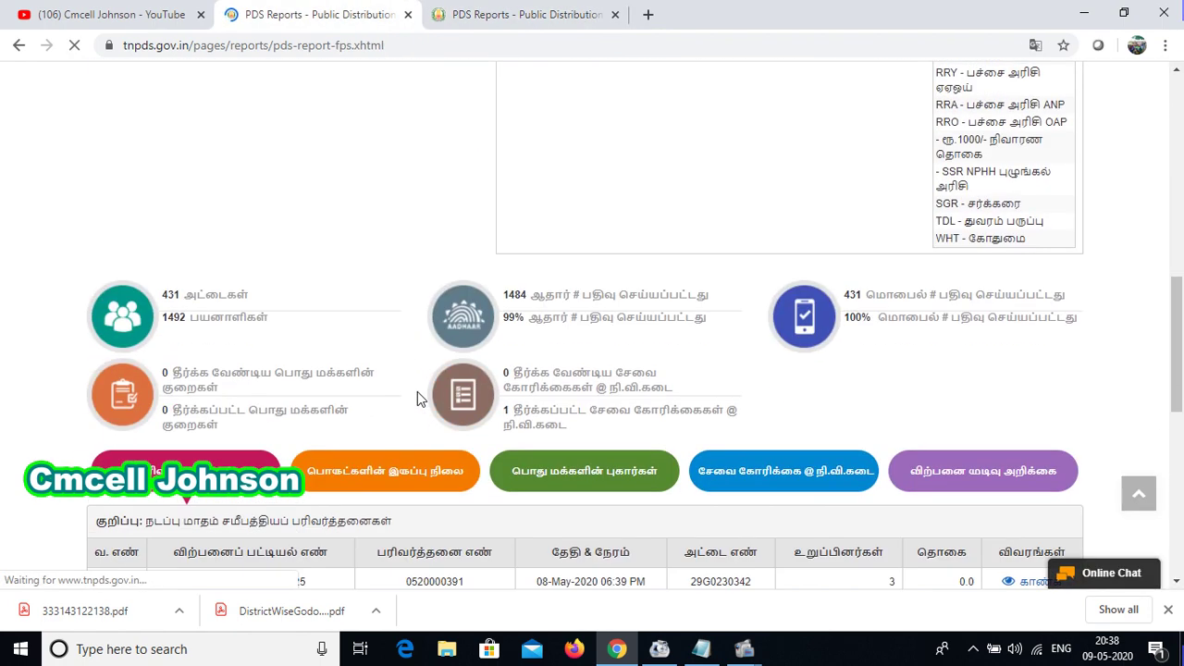
{"action": "scroll", "coordinate": [417, 399], "scroll_direction": "up", "scroll_amount": 5}
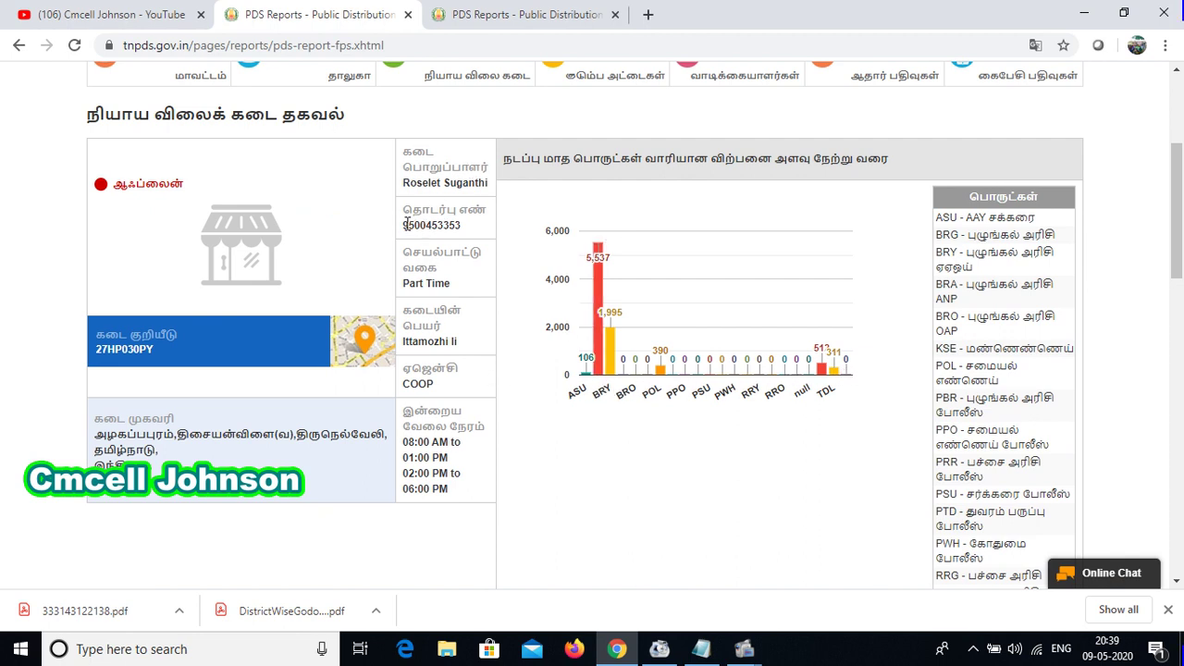
{"action": "left_click_drag", "start_coordinate": [407, 223], "coordinate": [467, 231]}
{"action": "left_click_drag", "start_coordinate": [402, 284], "coordinate": [453, 286]}
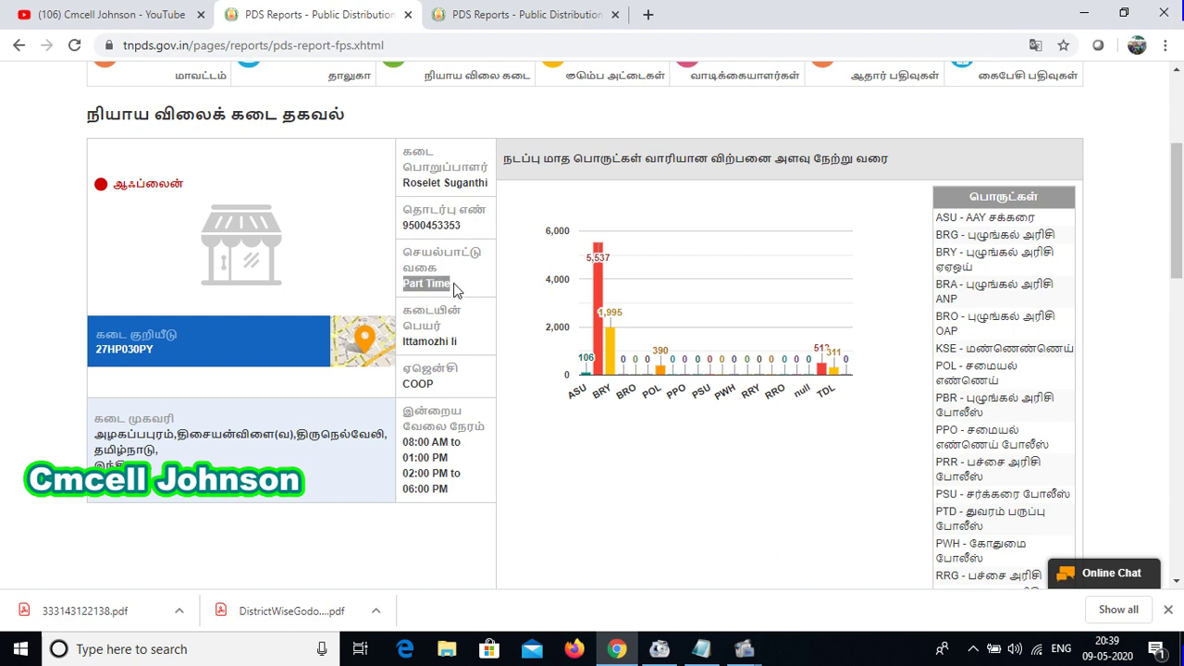
{"action": "left_click", "coordinate": [402, 346]}
{"action": "left_click_drag", "start_coordinate": [401, 346], "coordinate": [447, 363]}
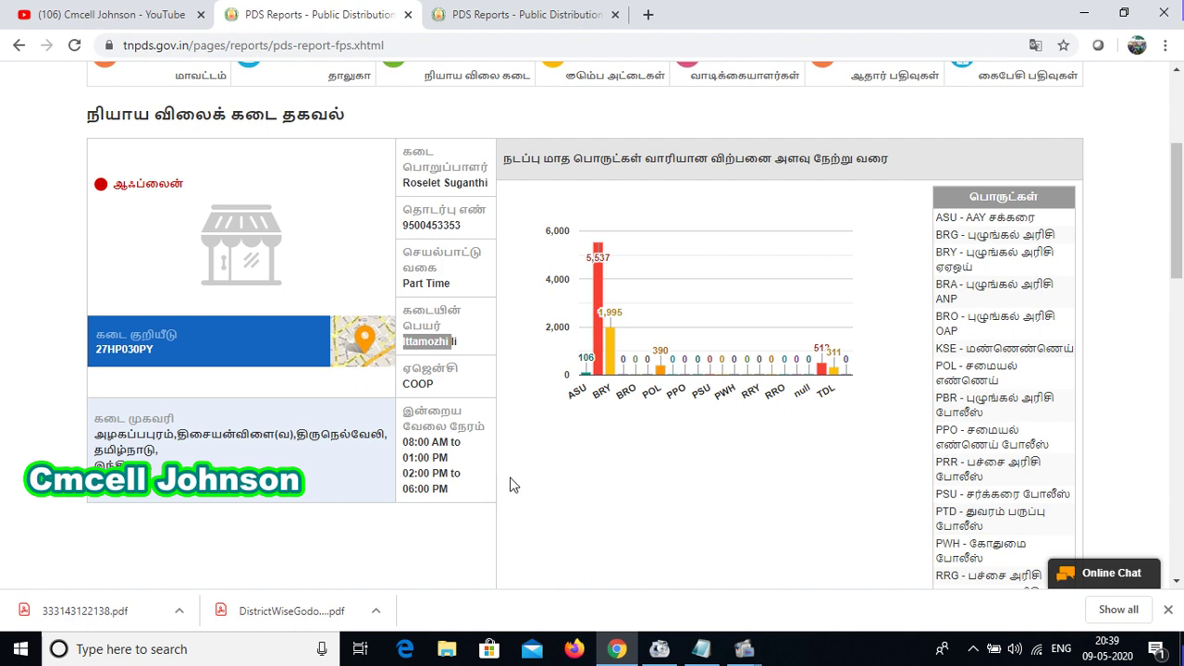
Return to the commodity details of shop 27HP030PY and examine the allotted and available quantities, starting with general rice
{"action": "left_click", "coordinate": [514, 14]}
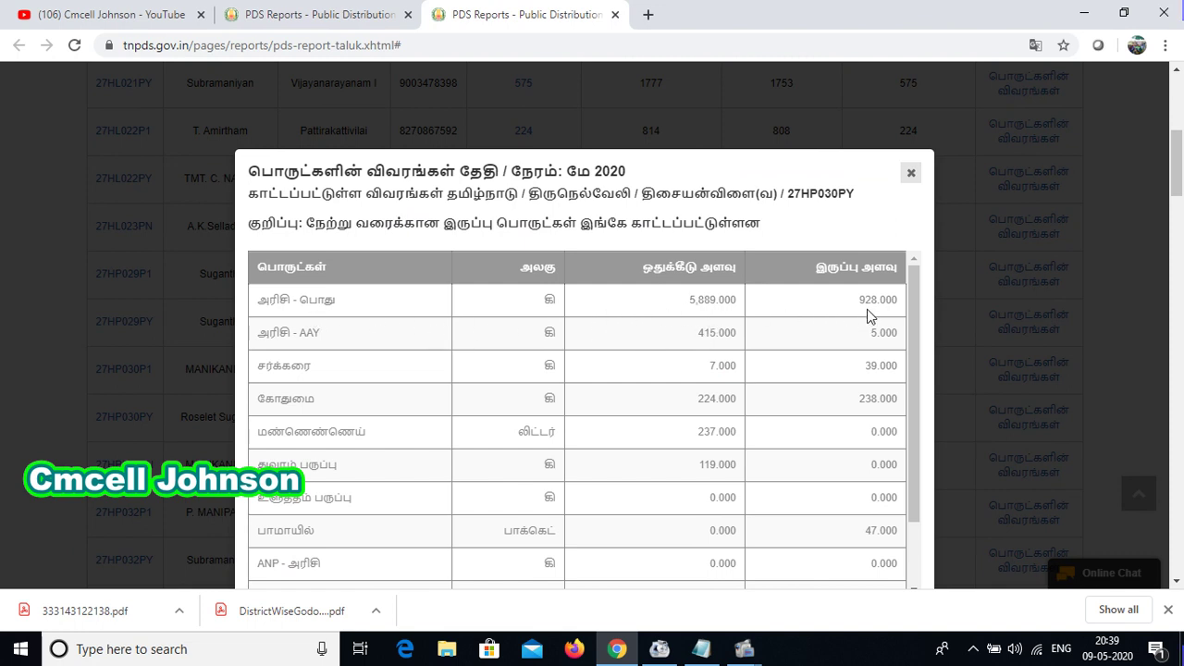
{"action": "left_click_drag", "start_coordinate": [861, 305], "coordinate": [893, 303]}
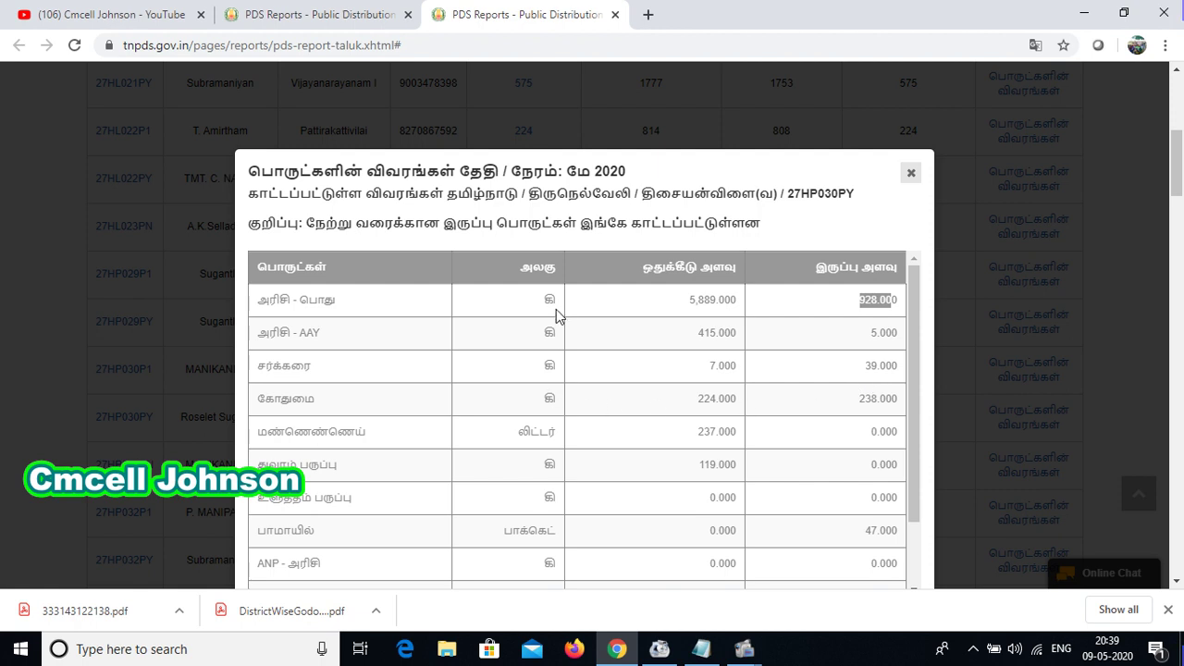
{"action": "scroll", "coordinate": [580, 416], "scroll_direction": "down", "scroll_amount": 1}
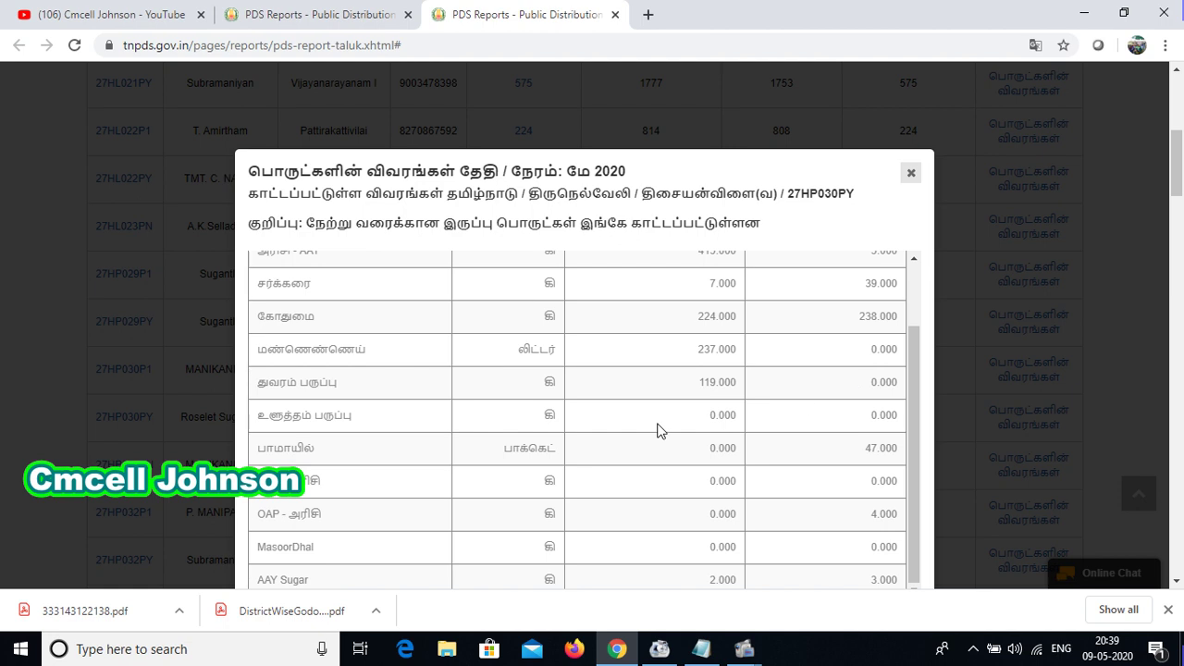
{"action": "scroll", "coordinate": [518, 440], "scroll_direction": "down", "scroll_amount": 5}
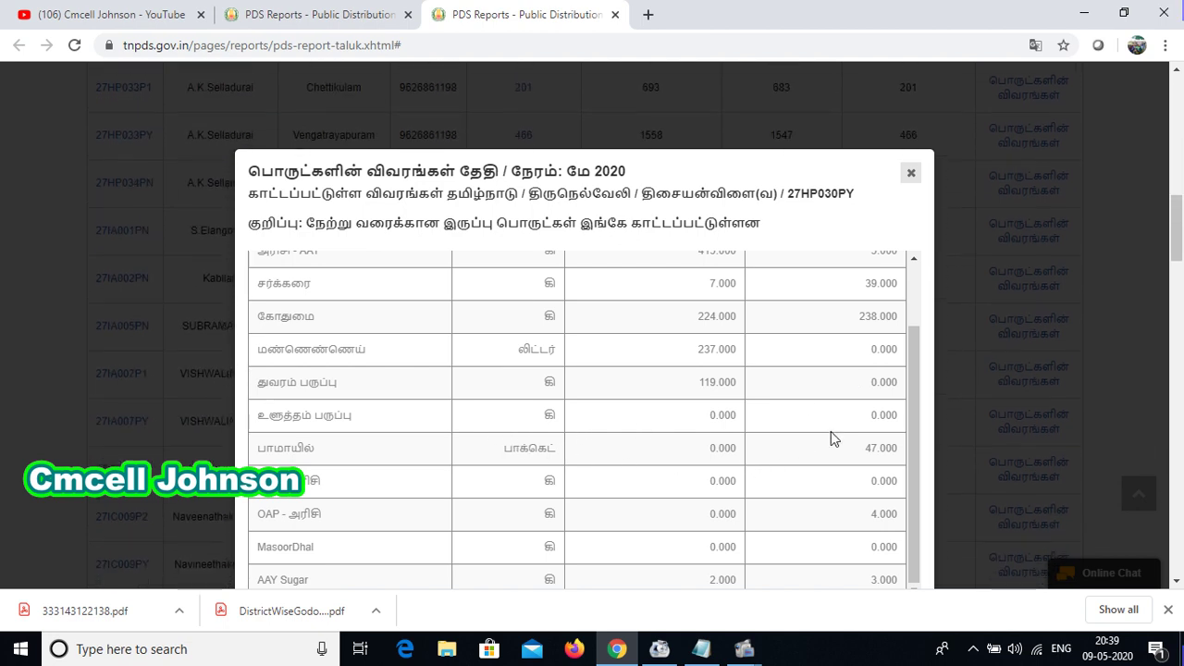
Go back to the shop's report page and view the item details of the first transaction in the current month's list
{"action": "left_click", "coordinate": [364, 11]}
{"action": "scroll", "coordinate": [652, 306], "scroll_direction": "down", "scroll_amount": 5}
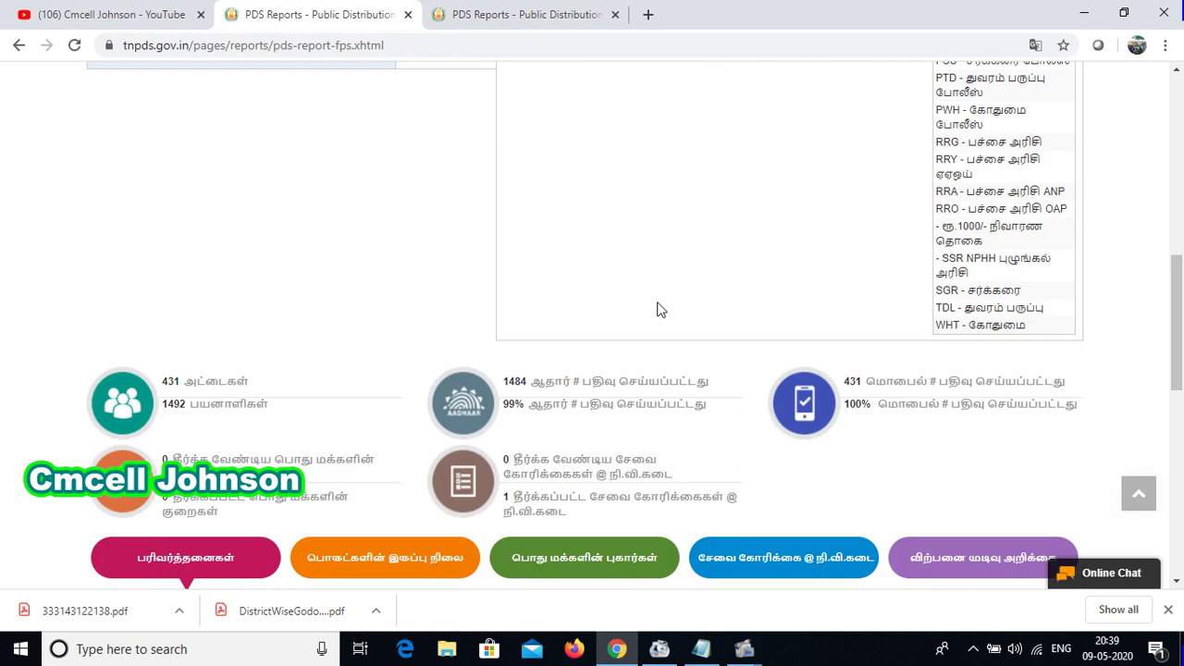
{"action": "scroll", "coordinate": [648, 309], "scroll_direction": "up", "scroll_amount": 8}
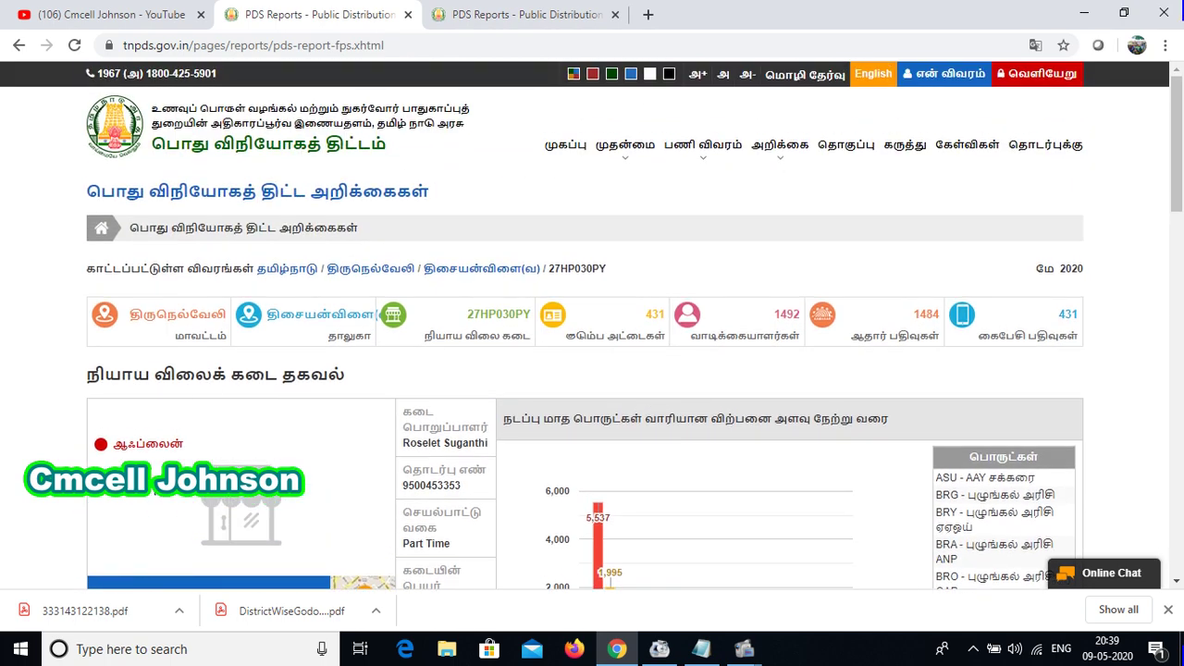
{"action": "scroll", "coordinate": [183, 466], "scroll_direction": "down", "scroll_amount": 10}
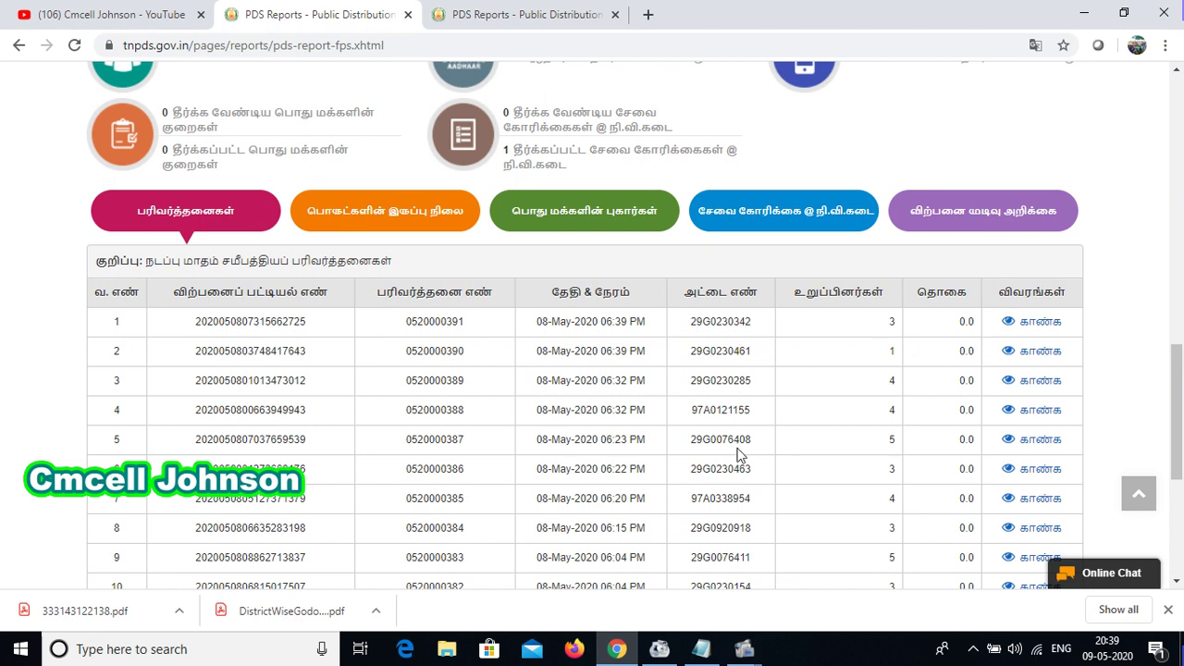
{"action": "scroll", "coordinate": [737, 502], "scroll_direction": "down", "scroll_amount": 1}
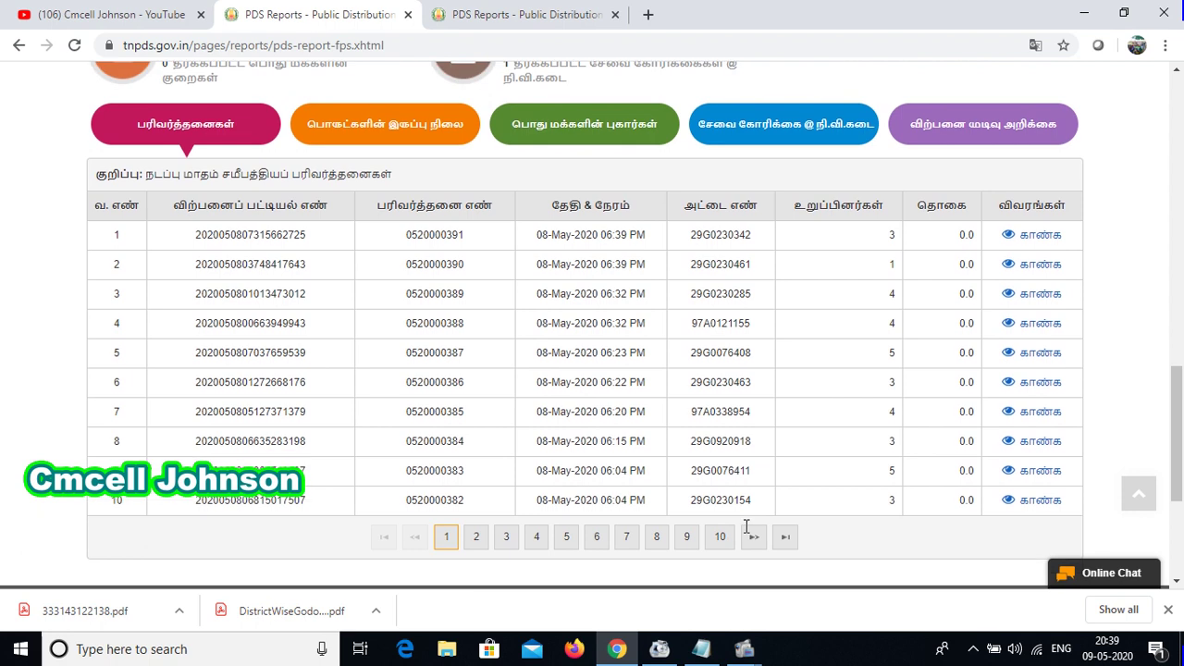
{"action": "left_click", "coordinate": [1032, 234]}
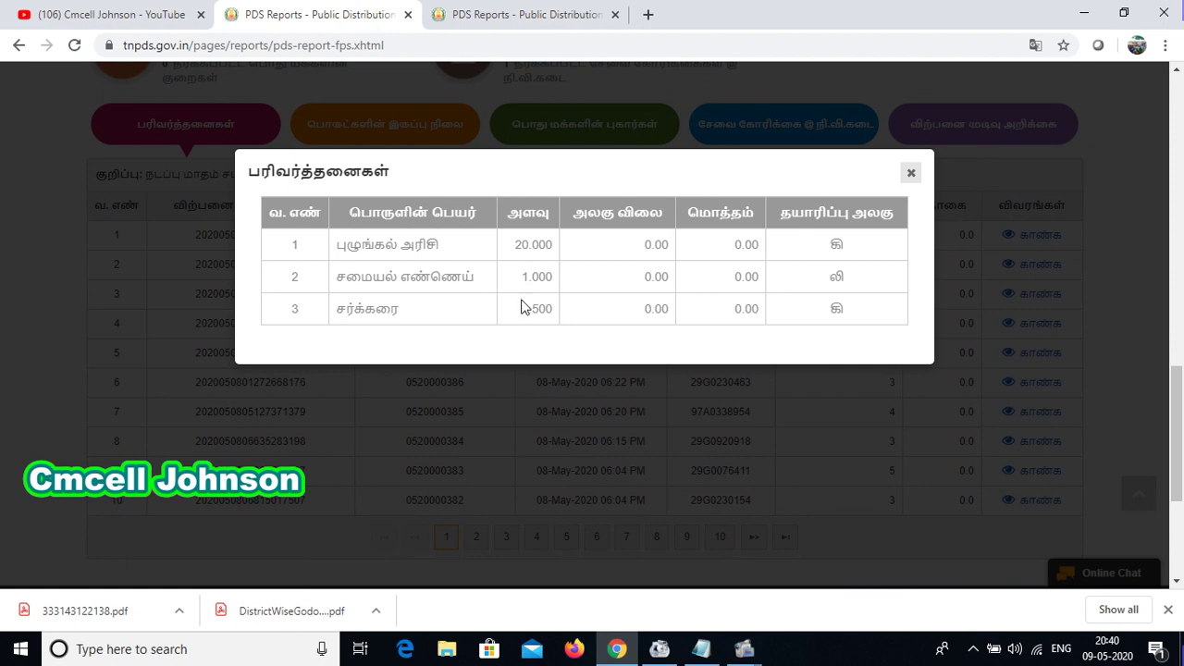
{"action": "left_click", "coordinate": [911, 172]}
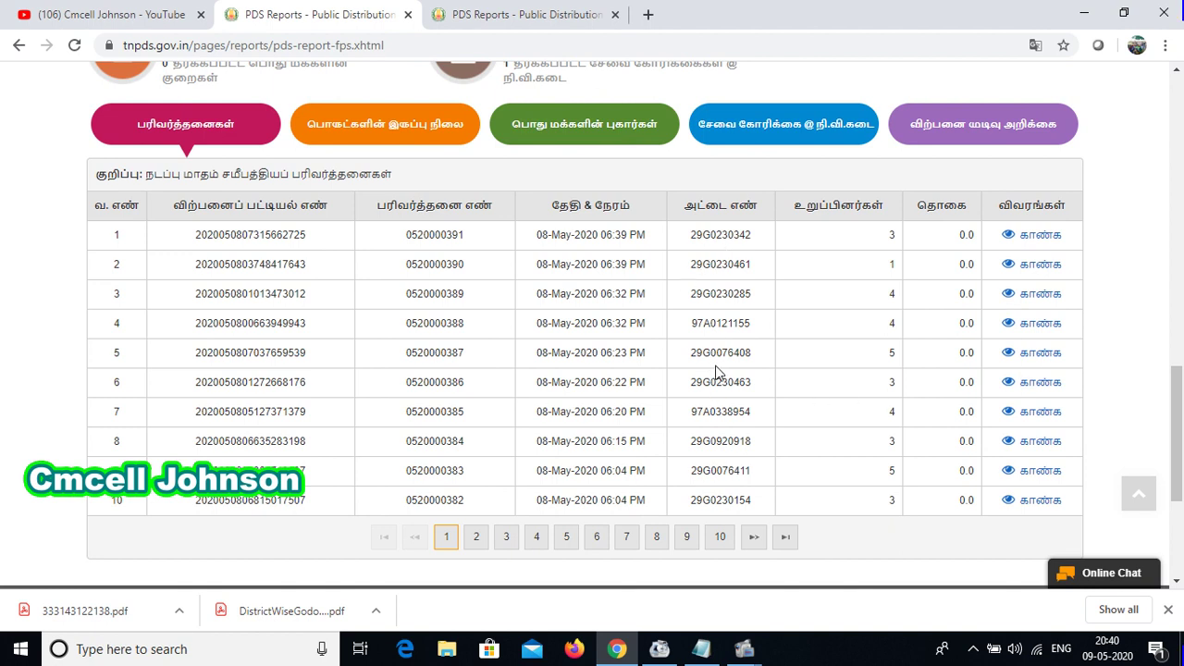
Show the shop's commodity stock status and review the allotment and available quantities for all commodities
{"action": "scroll", "coordinate": [722, 372], "scroll_direction": "up", "scroll_amount": 2}
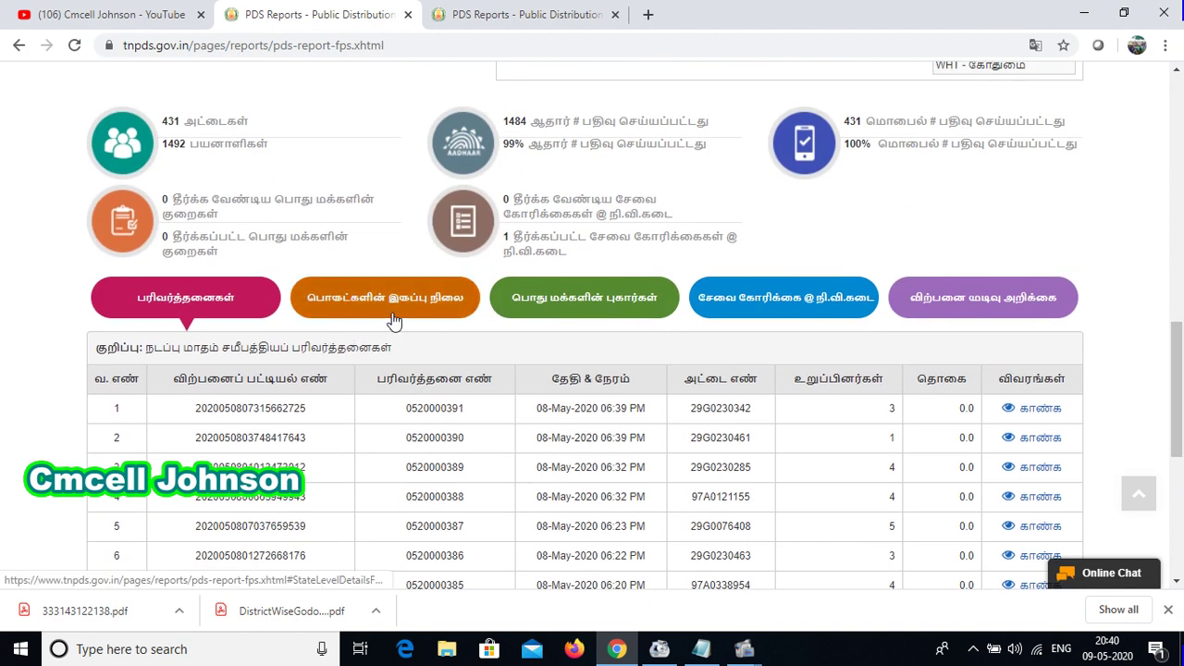
{"action": "left_click", "coordinate": [394, 317]}
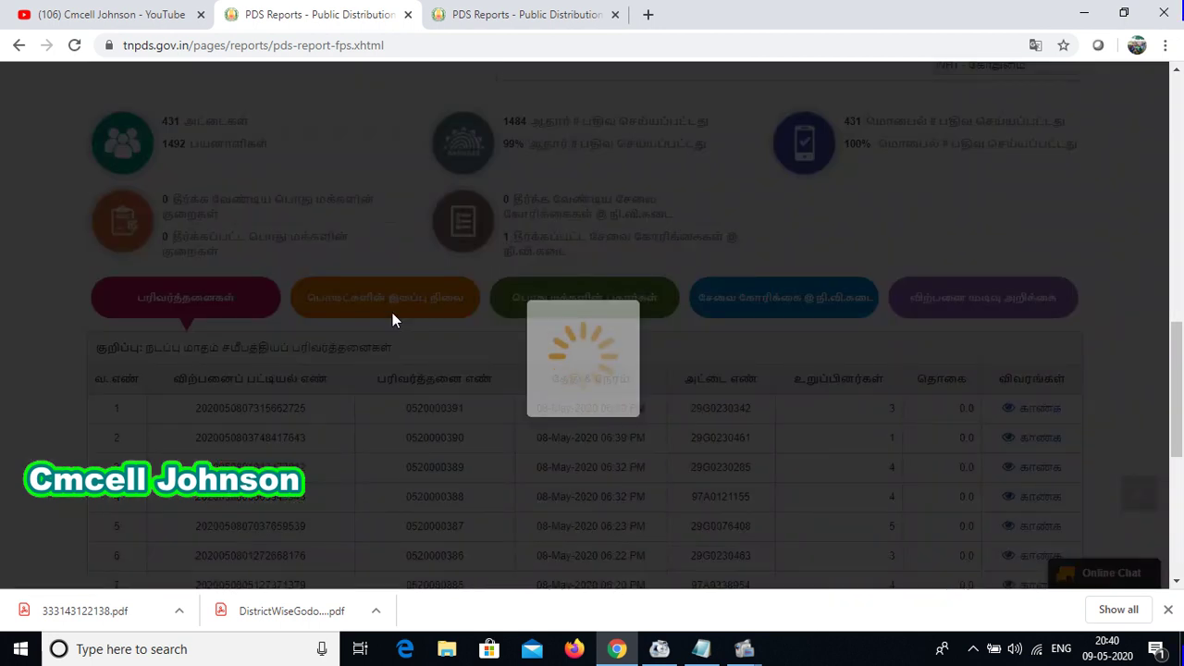
{"action": "scroll", "coordinate": [438, 383], "scroll_direction": "down", "scroll_amount": 2}
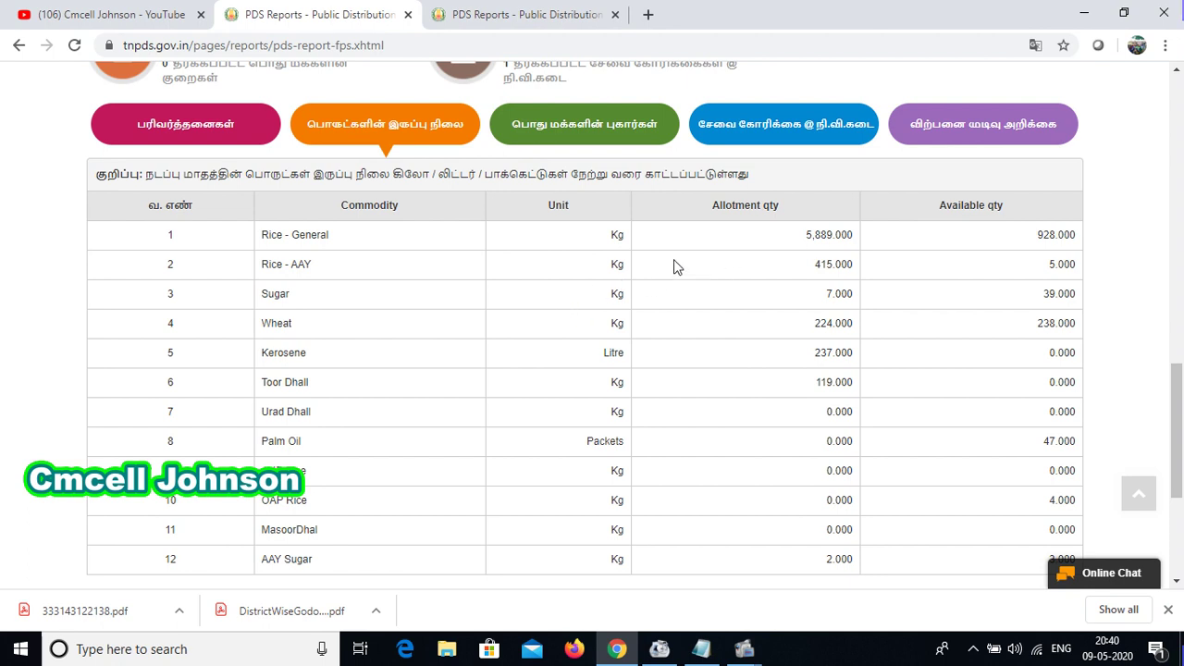
{"action": "scroll", "coordinate": [1055, 259], "scroll_direction": "down", "scroll_amount": 3}
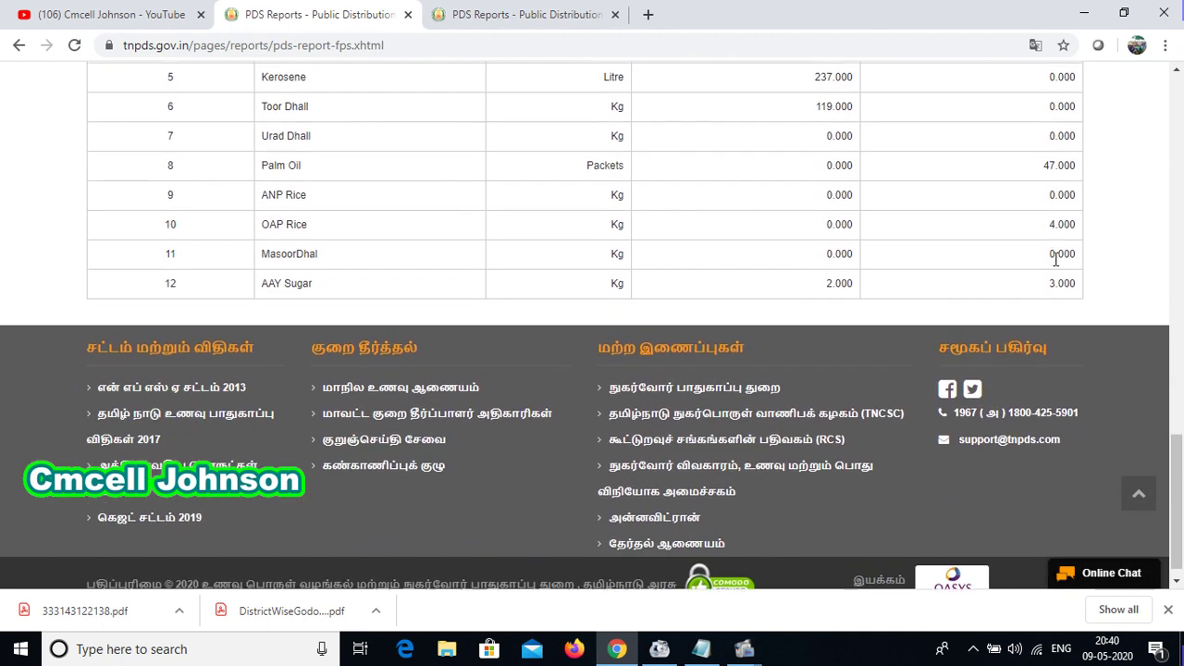
{"action": "scroll", "coordinate": [674, 293], "scroll_direction": "up", "scroll_amount": 3}
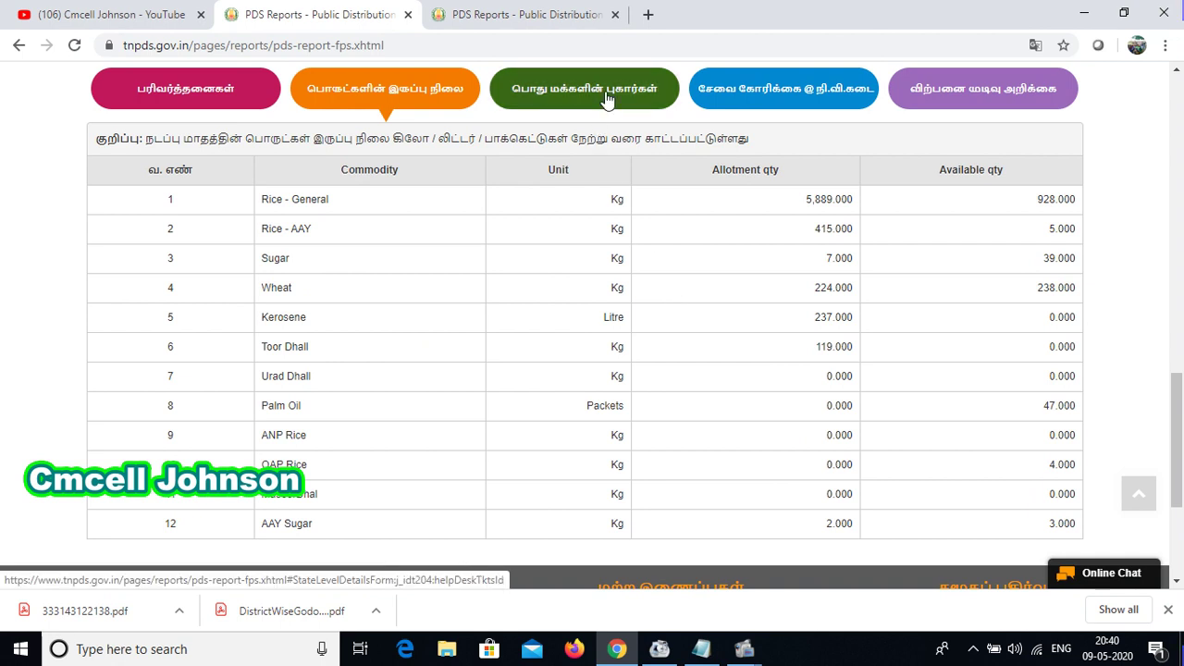
Review the public complaints filed against the shop and the service requests raised by the shop
{"action": "left_click", "coordinate": [606, 99]}
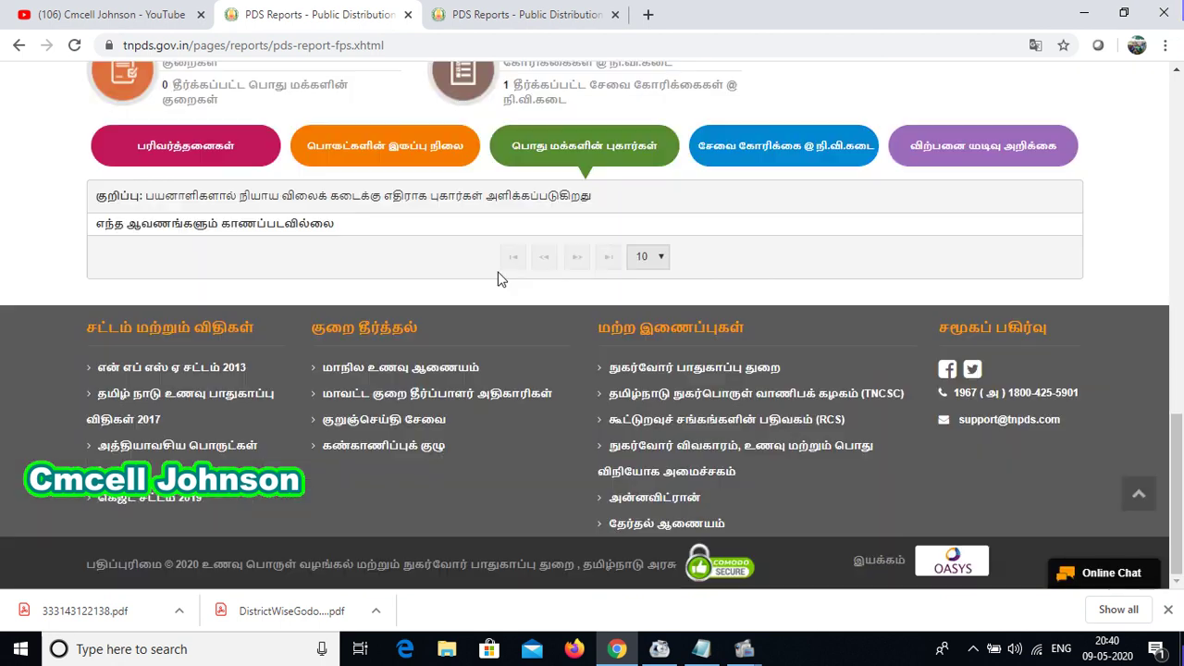
{"action": "scroll", "coordinate": [500, 278], "scroll_direction": "up", "scroll_amount": 2}
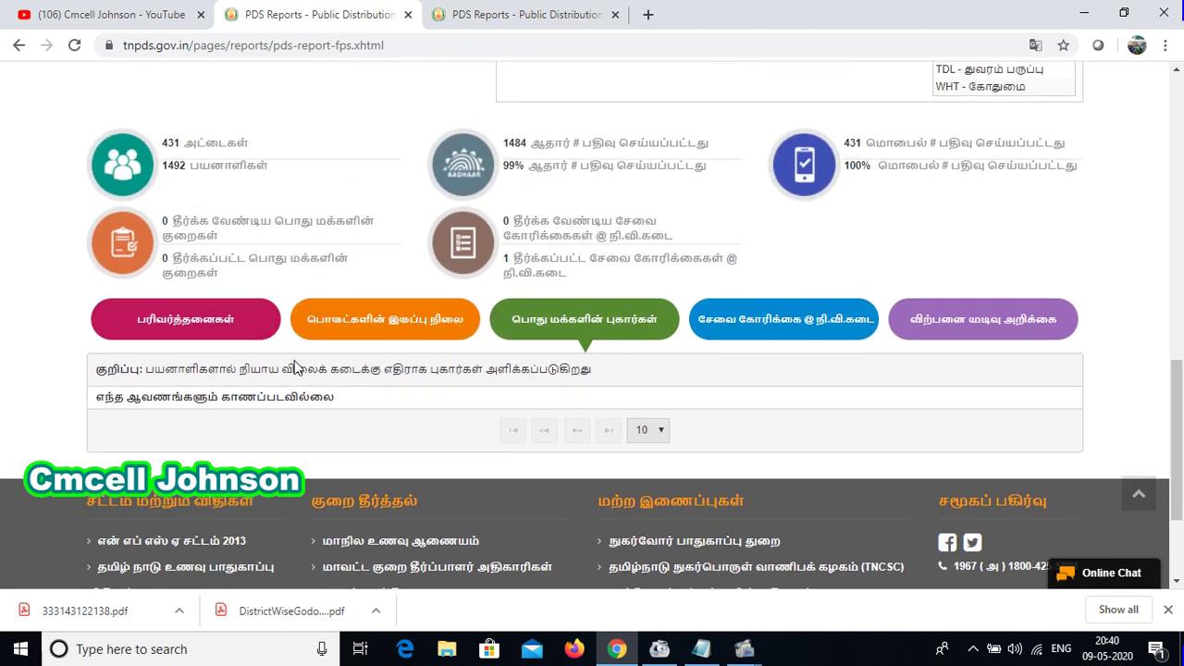
{"action": "left_click", "coordinate": [764, 337]}
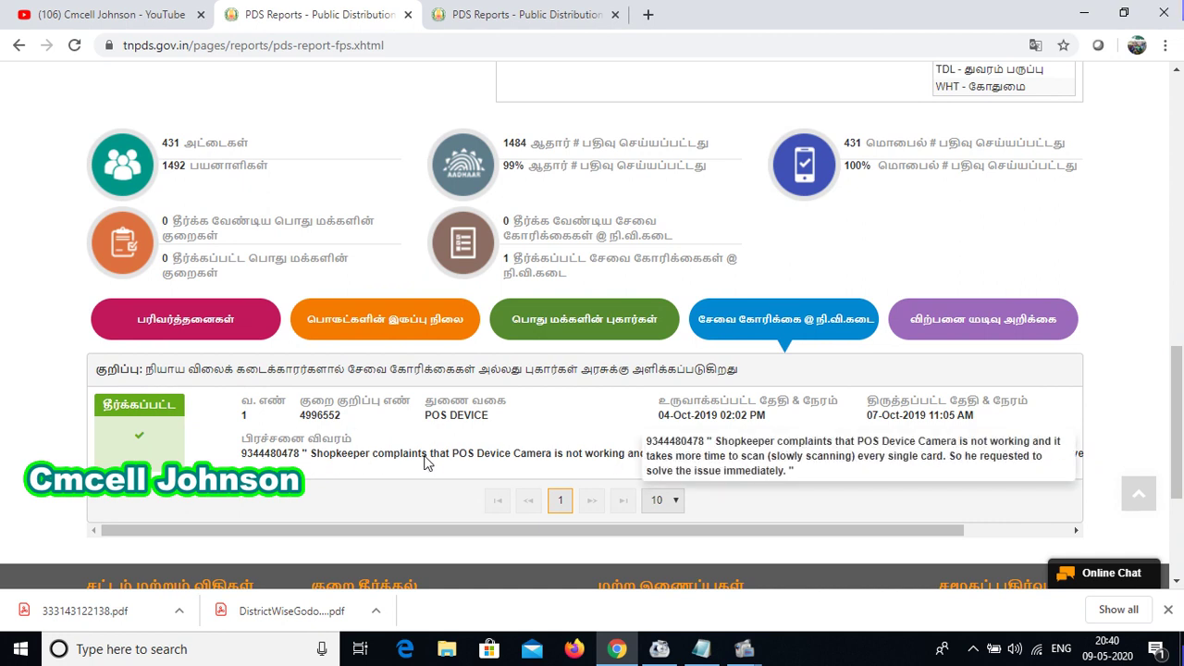
Display the shop's sales closing report and review its transaction counts, total amounts and SMS delivery status
{"action": "left_click", "coordinate": [1012, 335]}
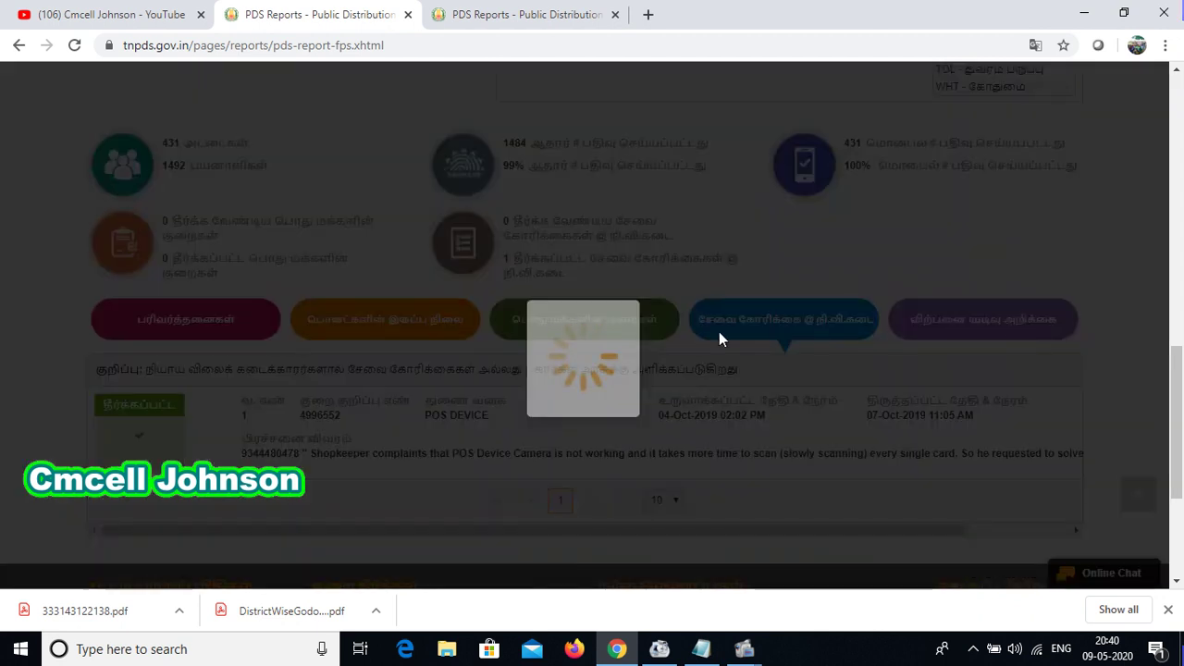
{"action": "scroll", "coordinate": [678, 345], "scroll_direction": "down", "scroll_amount": 2}
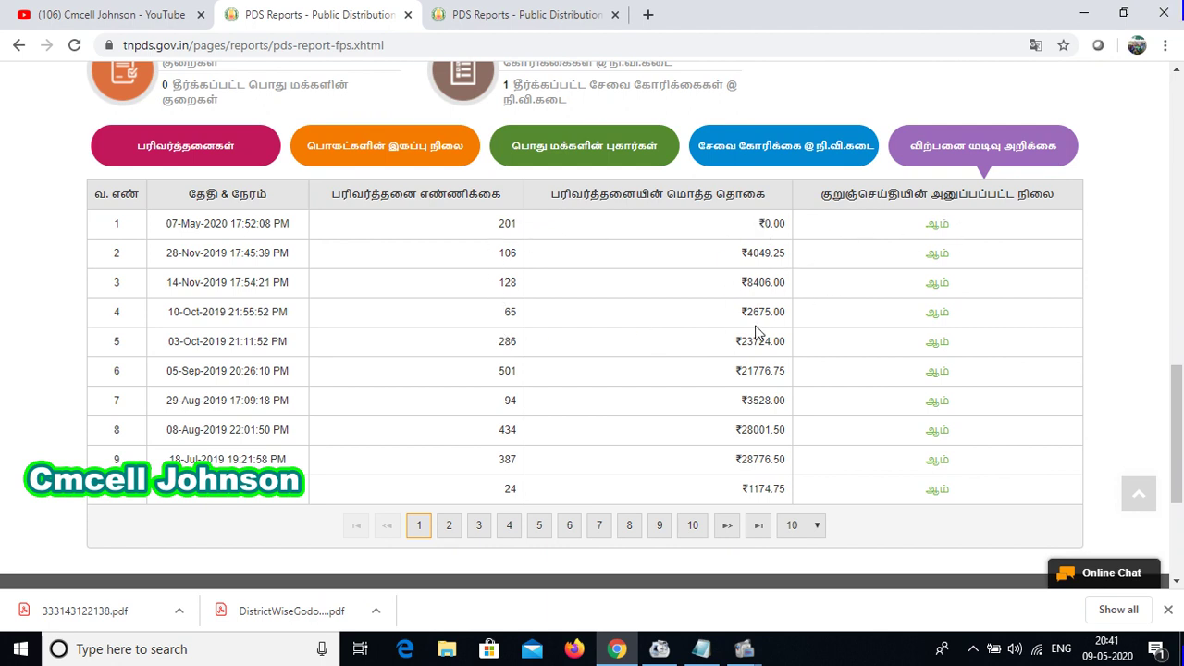
{"action": "scroll", "coordinate": [793, 408], "scroll_direction": "up", "scroll_amount": 3}
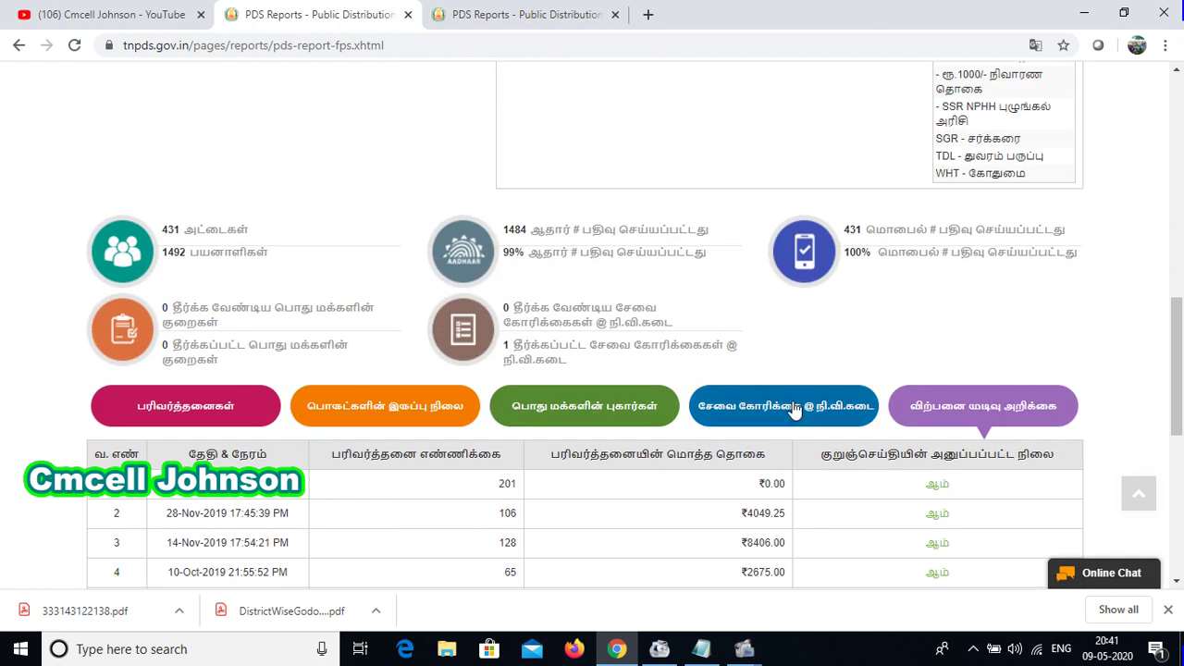
Examine the shop's summary figures for mobile registrations and resolved service requests by highlighting them
{"action": "left_click_drag", "start_coordinate": [840, 229], "coordinate": [1081, 243]}
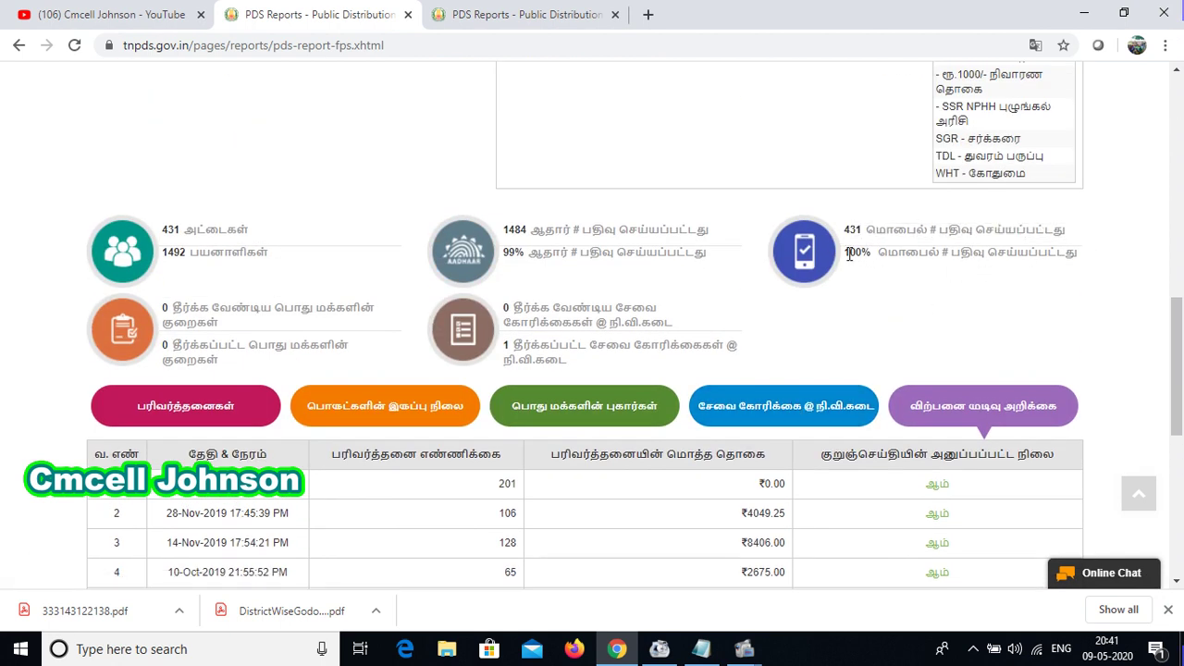
{"action": "left_click_drag", "start_coordinate": [850, 255], "coordinate": [773, 221]}
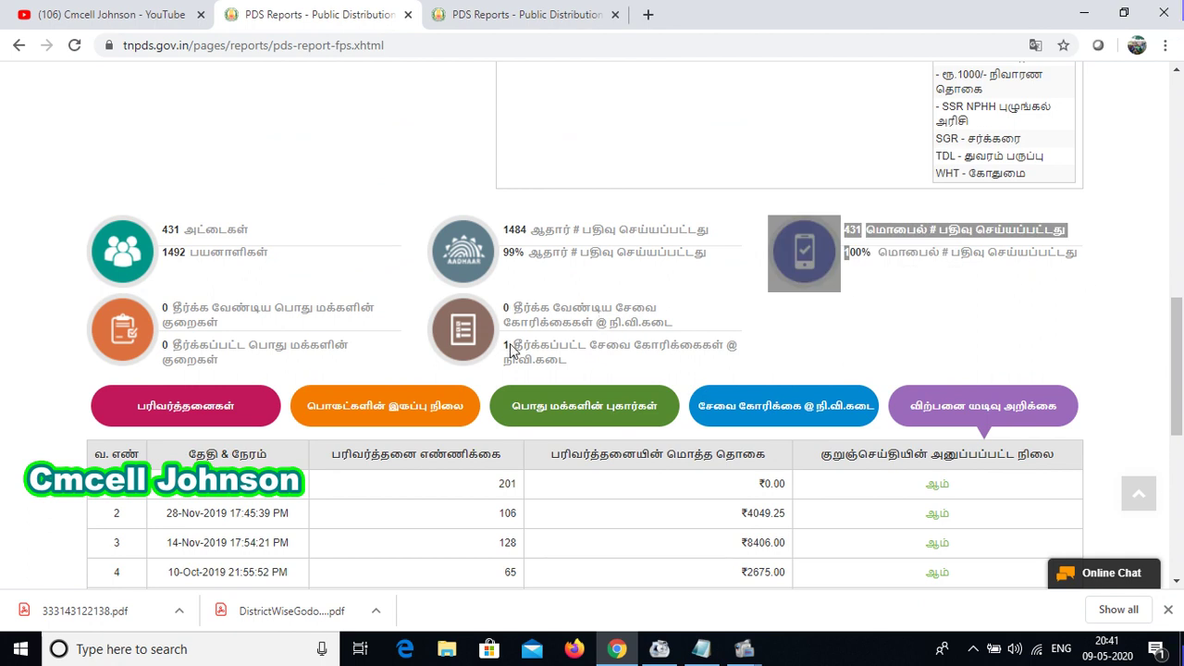
{"action": "left_click_drag", "start_coordinate": [506, 345], "coordinate": [571, 362]}
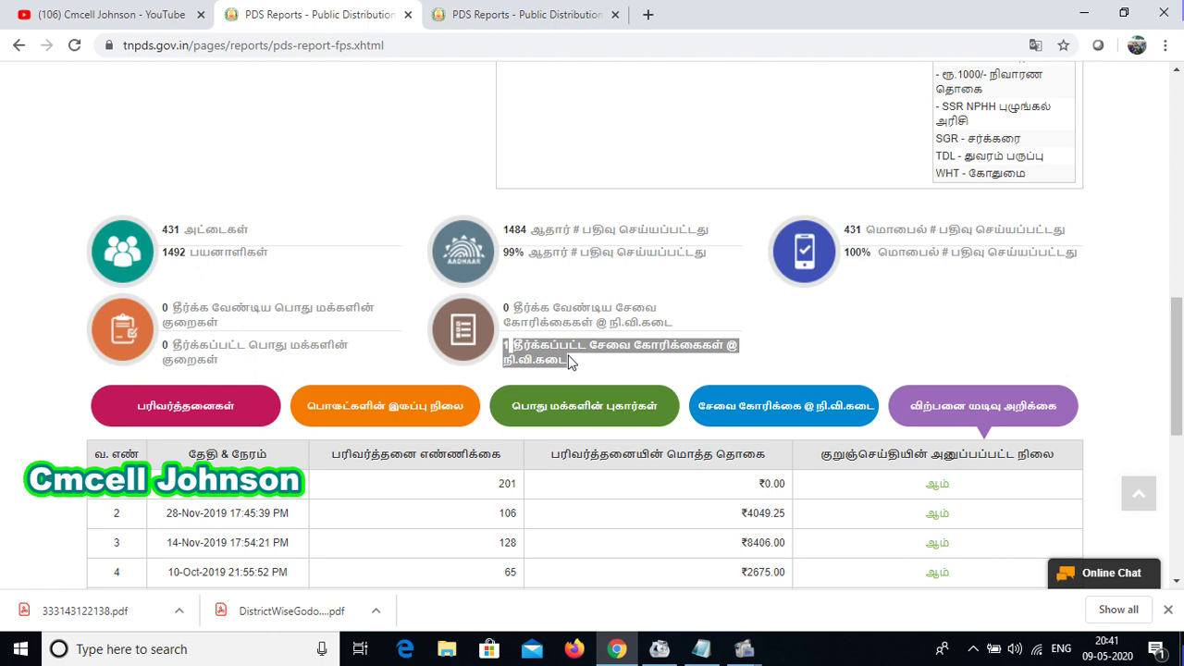
{"action": "left_click", "coordinate": [568, 364]}
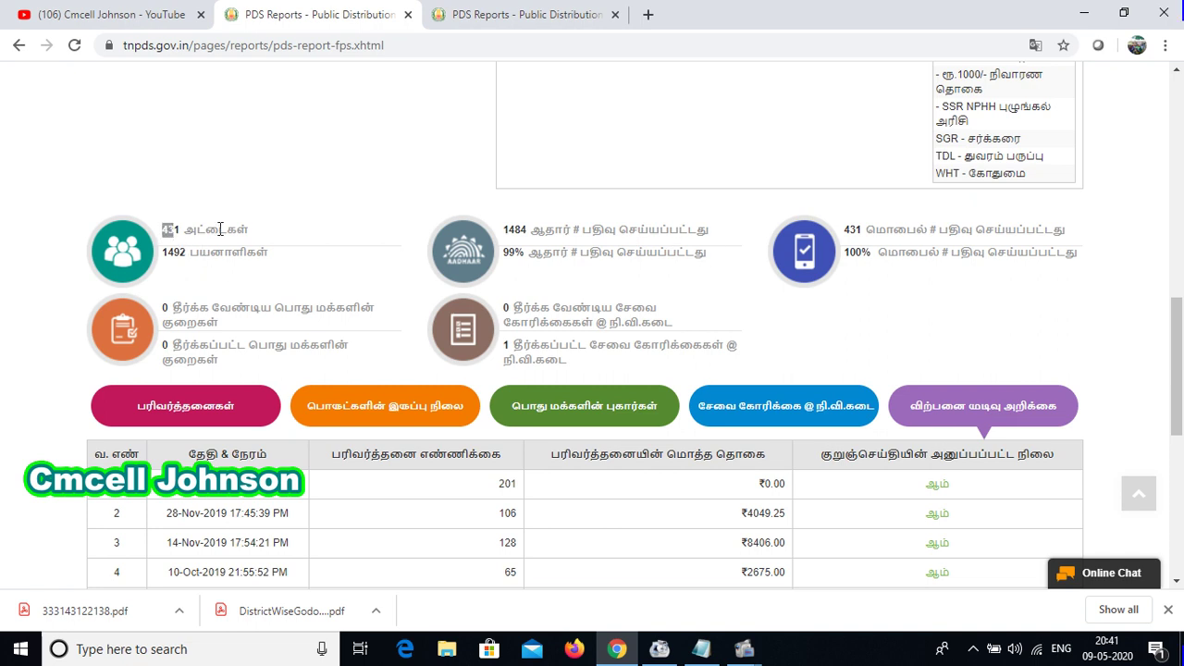
Highlight the shop's family card and beneficiary counts in the summary figures
{"action": "left_click_drag", "start_coordinate": [162, 229], "coordinate": [257, 235]}
{"action": "left_click_drag", "start_coordinate": [176, 252], "coordinate": [310, 268]}
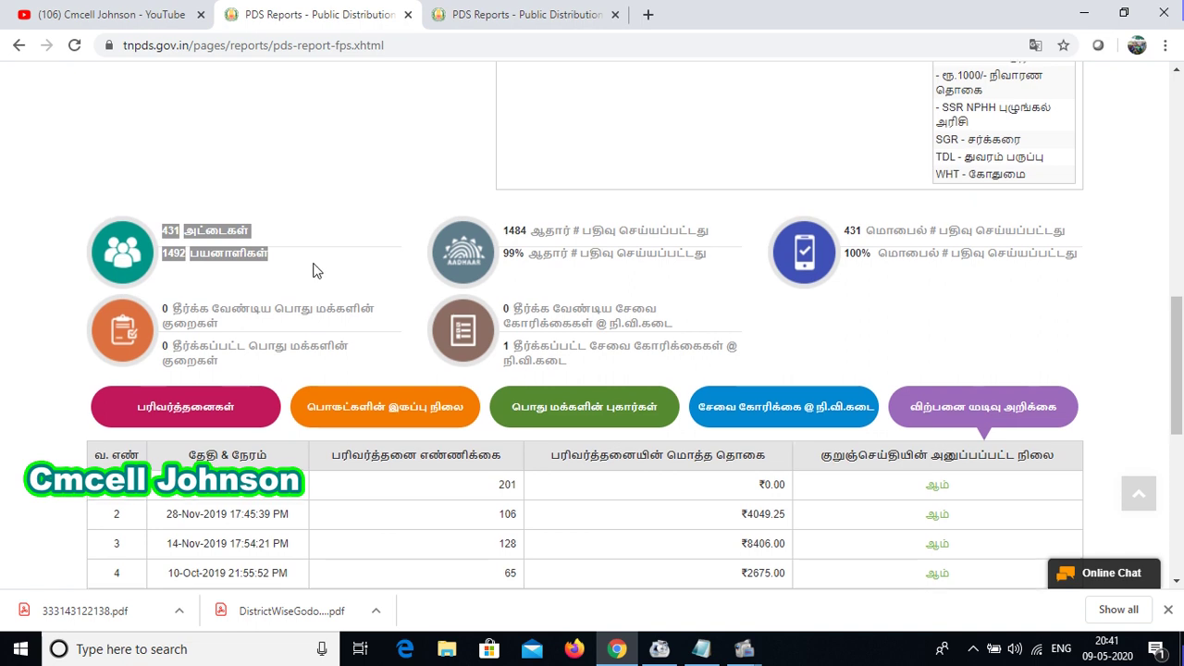
Return to the TNPDS home page and open the add-member service (உறுப்பினரை சேர்க்க) under the smart card related services
{"action": "scroll", "coordinate": [313, 270], "scroll_direction": "up", "scroll_amount": 10}
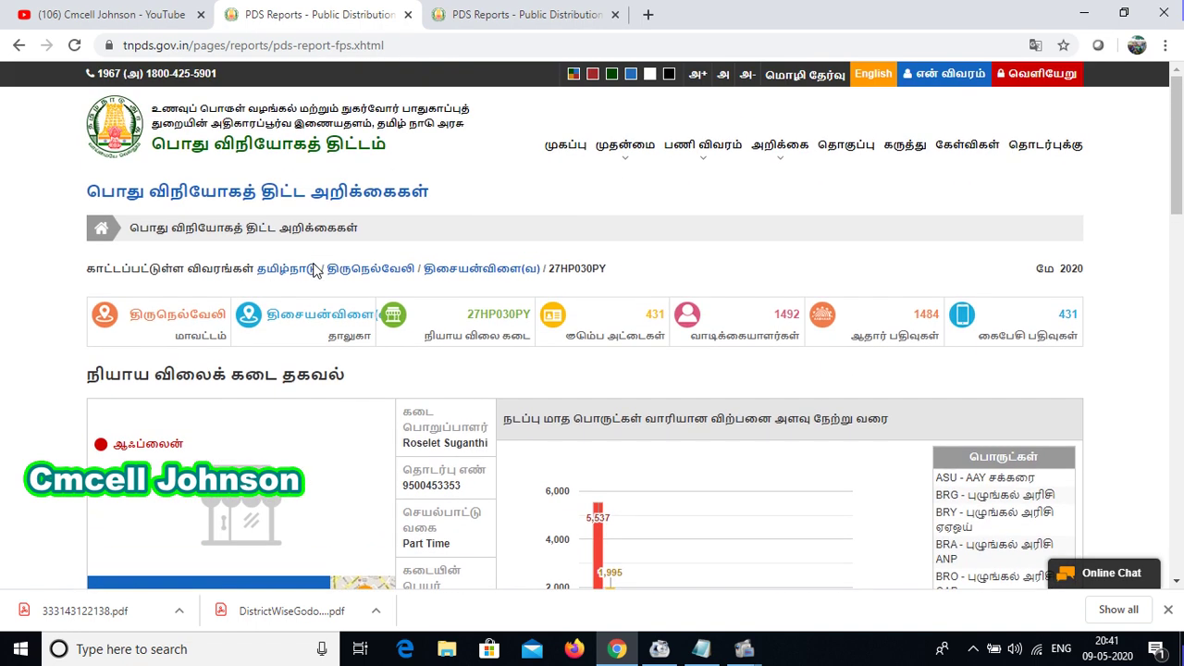
{"action": "left_click", "coordinate": [558, 151]}
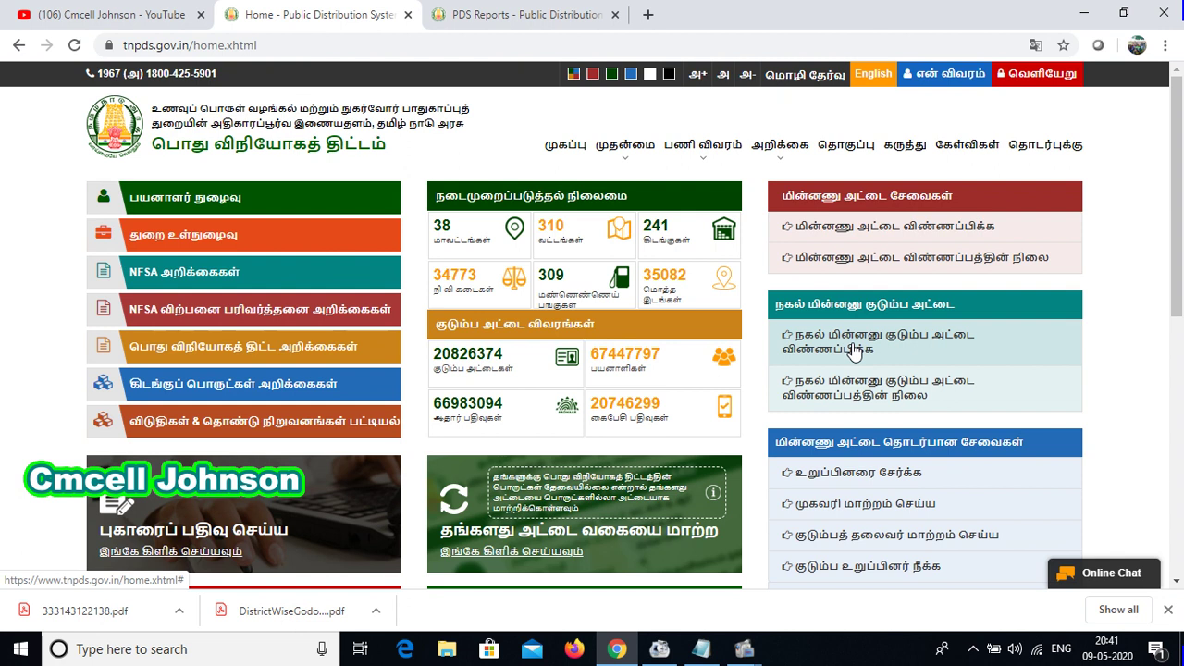
{"action": "scroll", "coordinate": [853, 351], "scroll_direction": "down", "scroll_amount": 1}
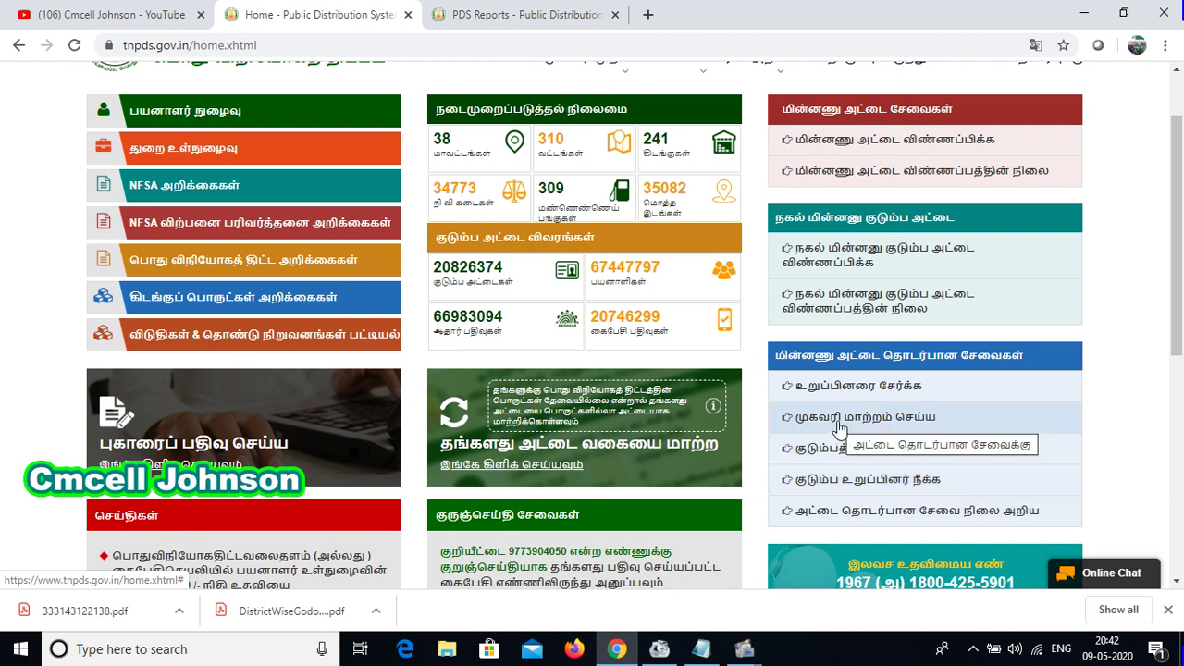
{"action": "scroll", "coordinate": [859, 421], "scroll_direction": "up", "scroll_amount": 1}
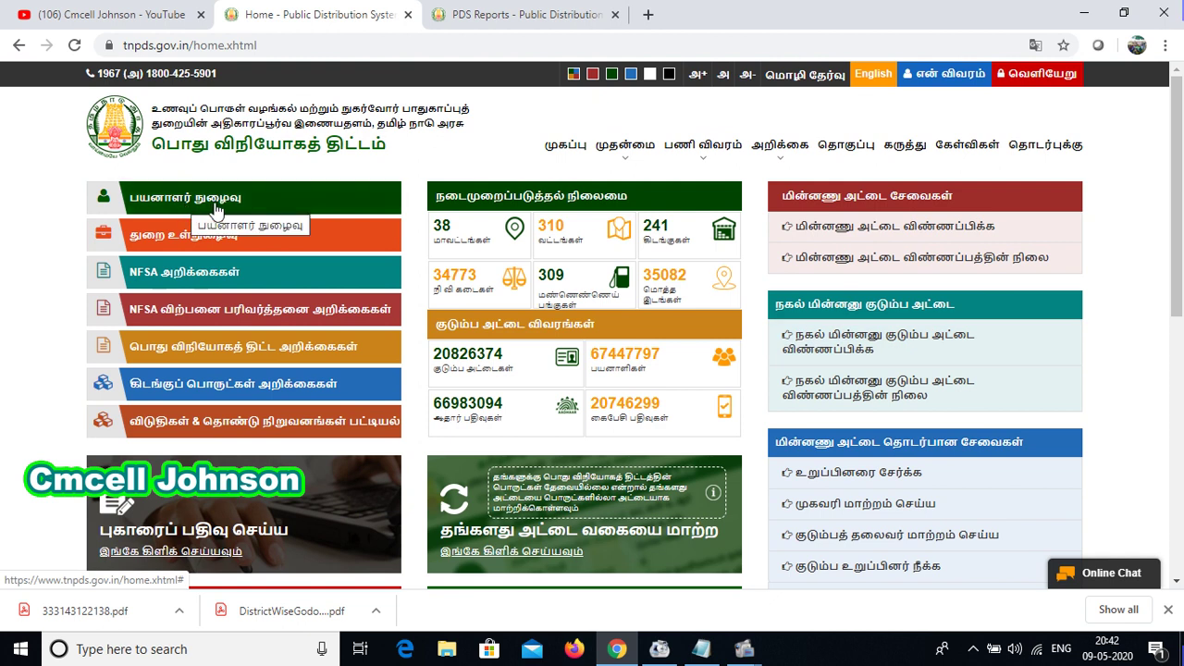
{"action": "scroll", "coordinate": [888, 389], "scroll_direction": "down", "scroll_amount": 2}
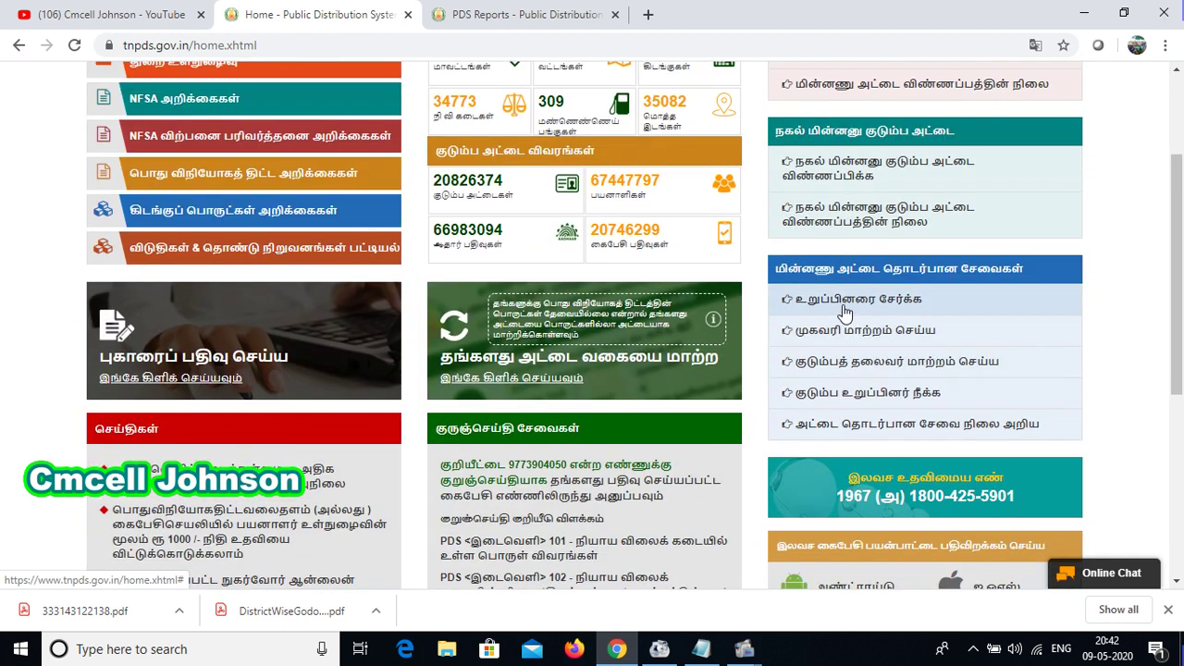
{"action": "left_click", "coordinate": [844, 307]}
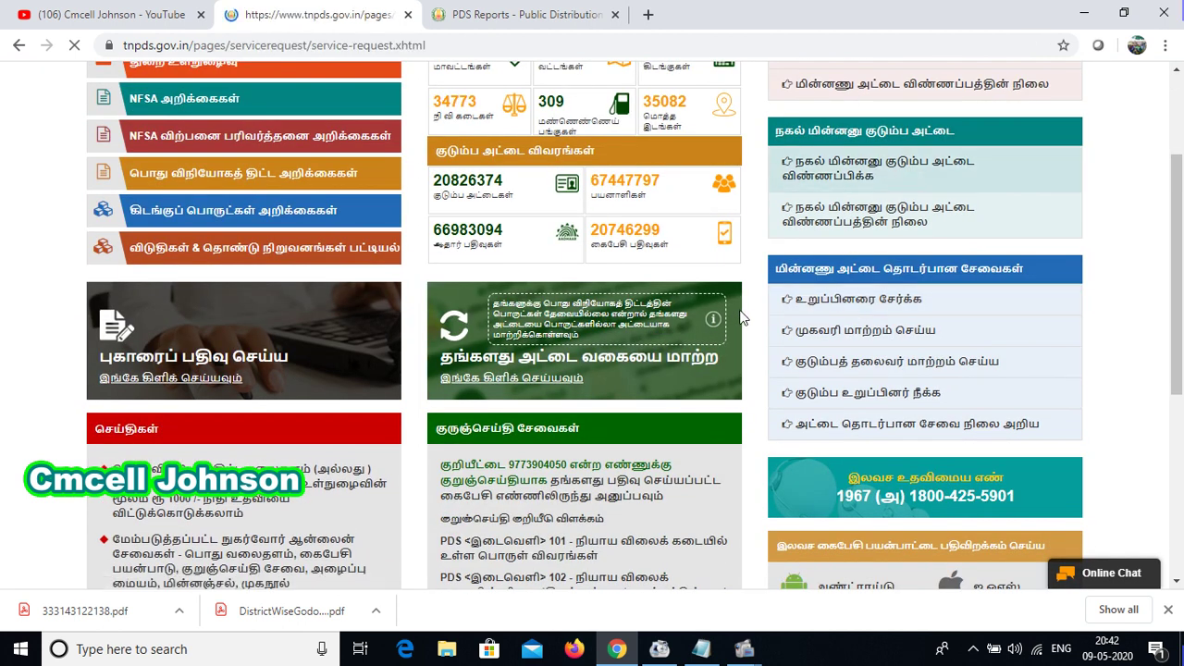
Review the card's existing family members and the new-member entry fields, including the available gender options
{"action": "scroll", "coordinate": [874, 343], "scroll_direction": "down", "scroll_amount": 3}
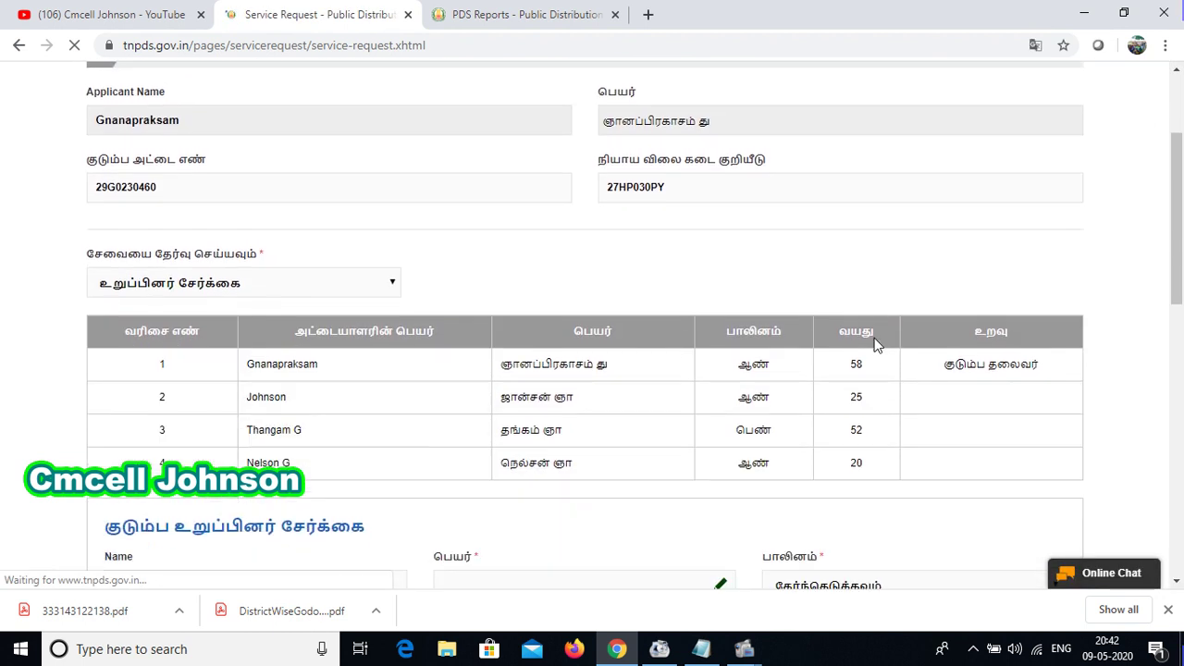
{"action": "scroll", "coordinate": [877, 345], "scroll_direction": "up", "scroll_amount": 3}
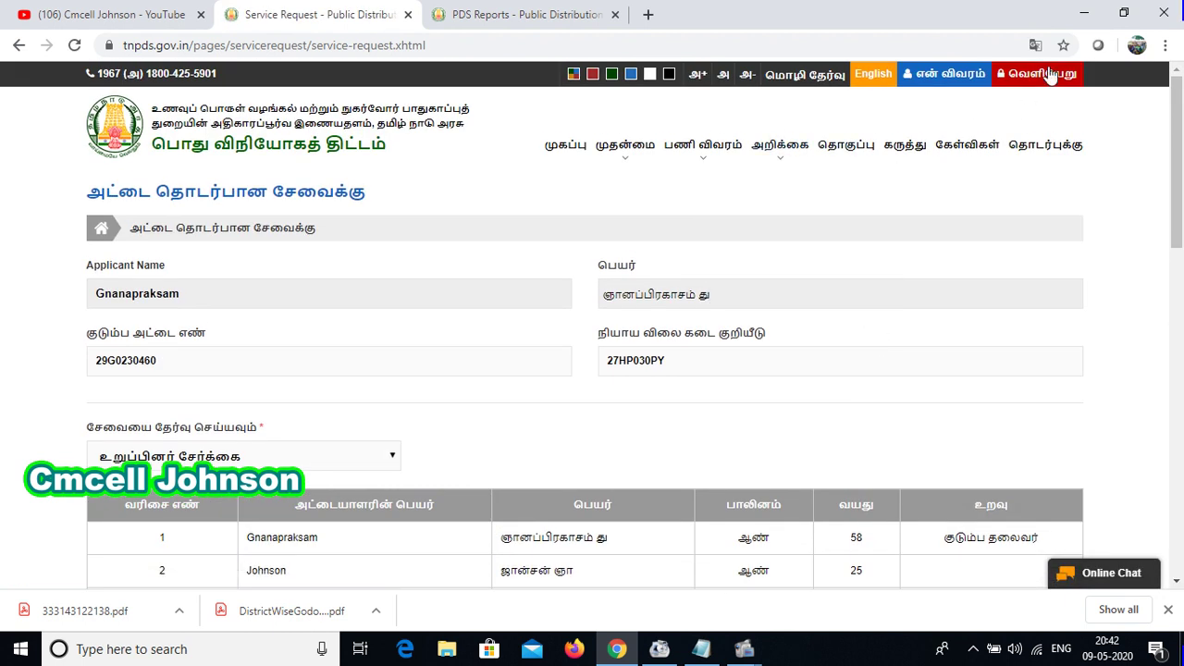
{"action": "scroll", "coordinate": [645, 416], "scroll_direction": "down", "scroll_amount": 3}
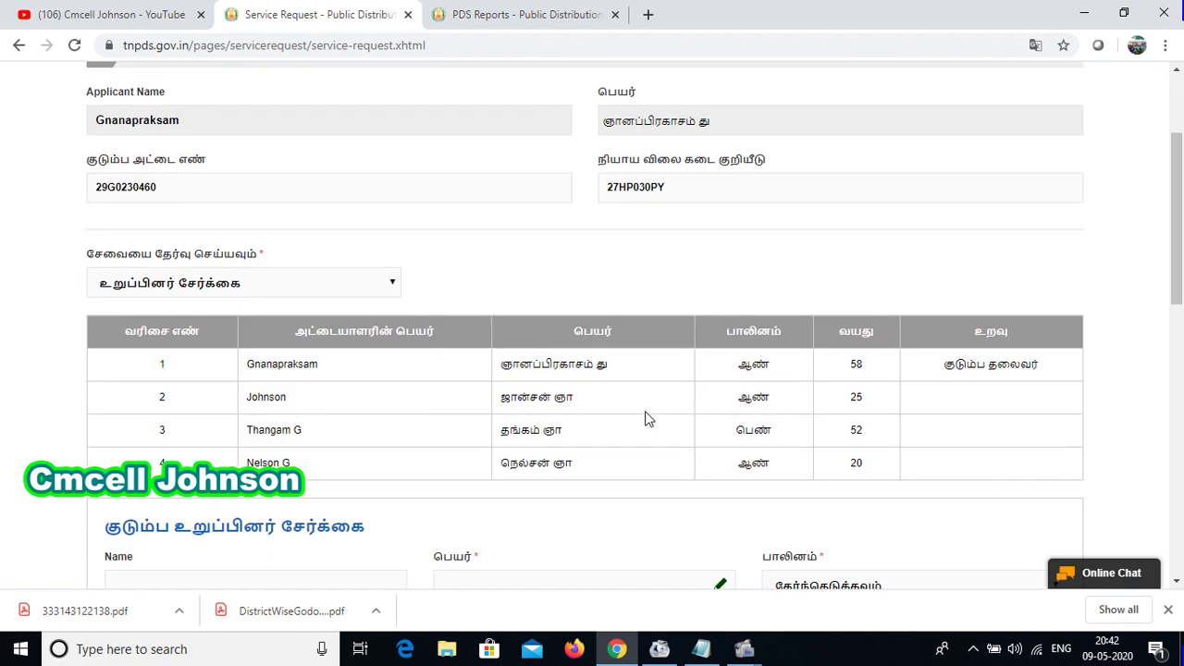
{"action": "scroll", "coordinate": [481, 427], "scroll_direction": "down", "scroll_amount": 3}
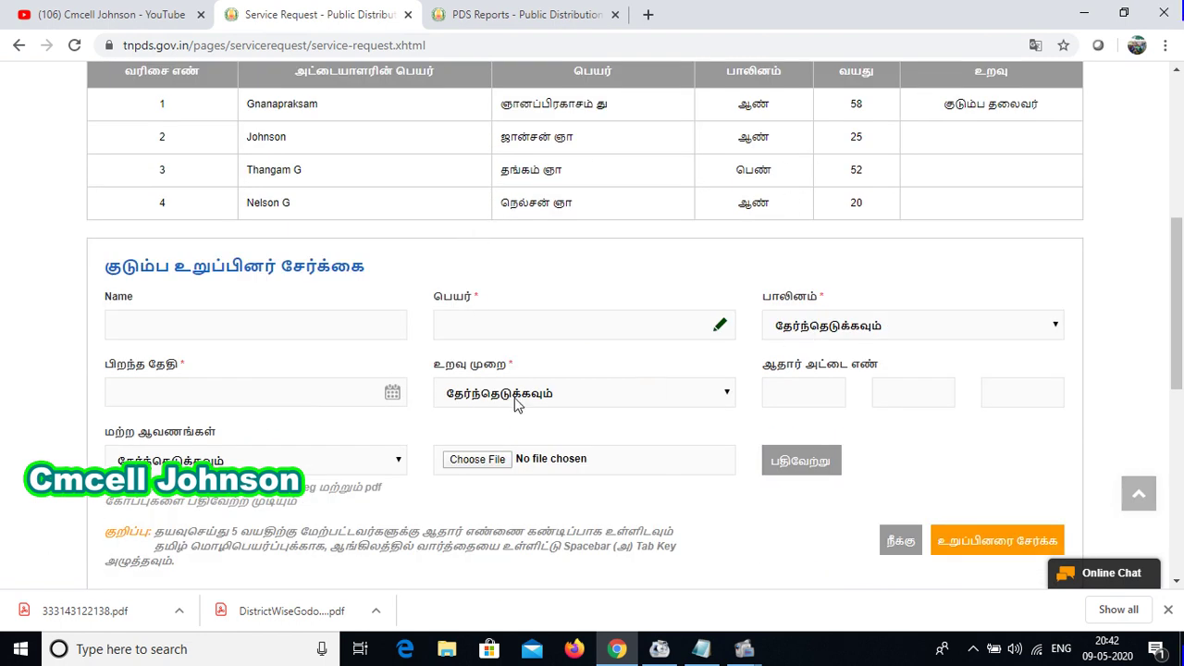
{"action": "scroll", "coordinate": [321, 442], "scroll_direction": "down", "scroll_amount": 1}
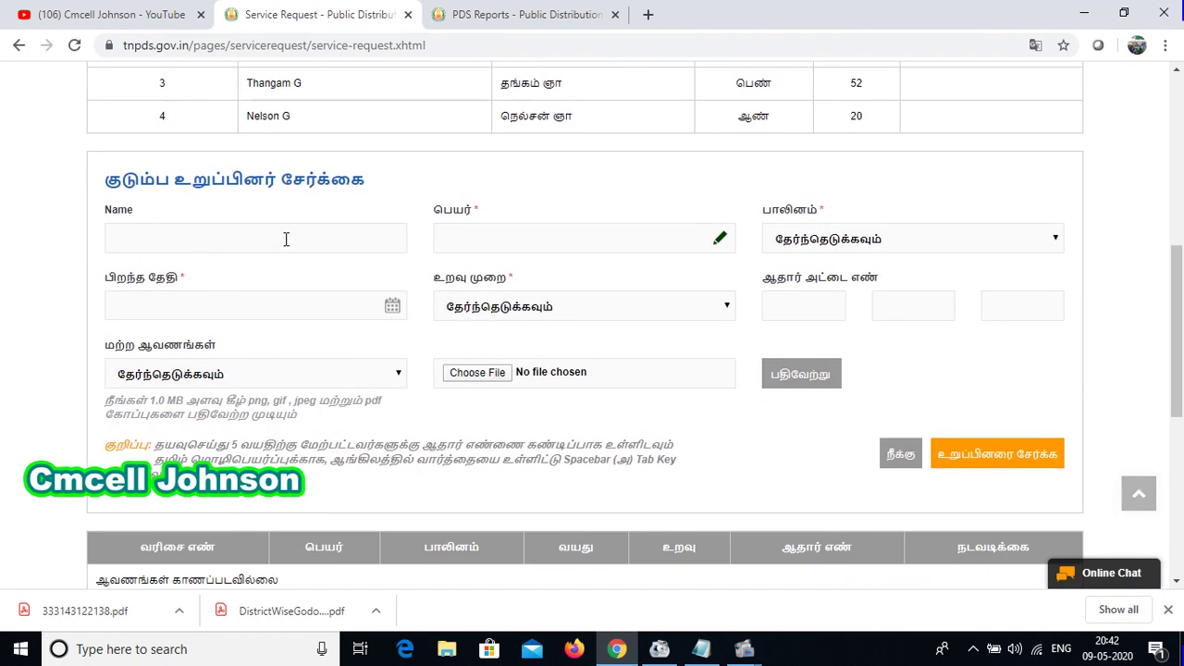
{"action": "left_click", "coordinate": [819, 255]}
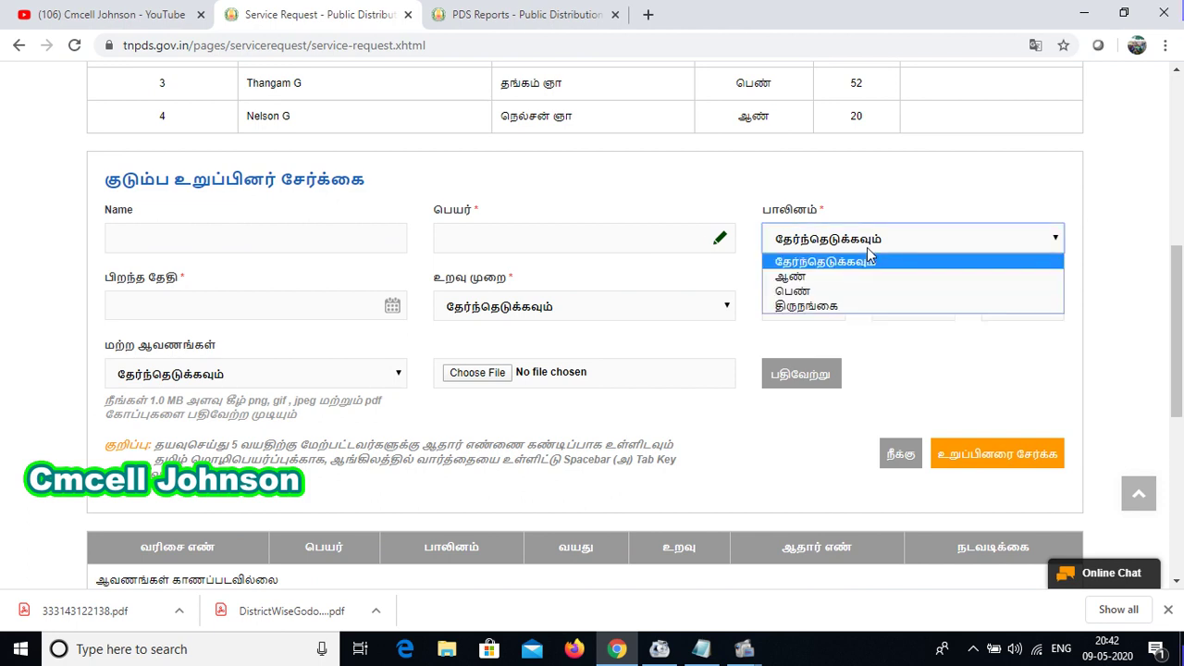
{"action": "left_click", "coordinate": [948, 171]}
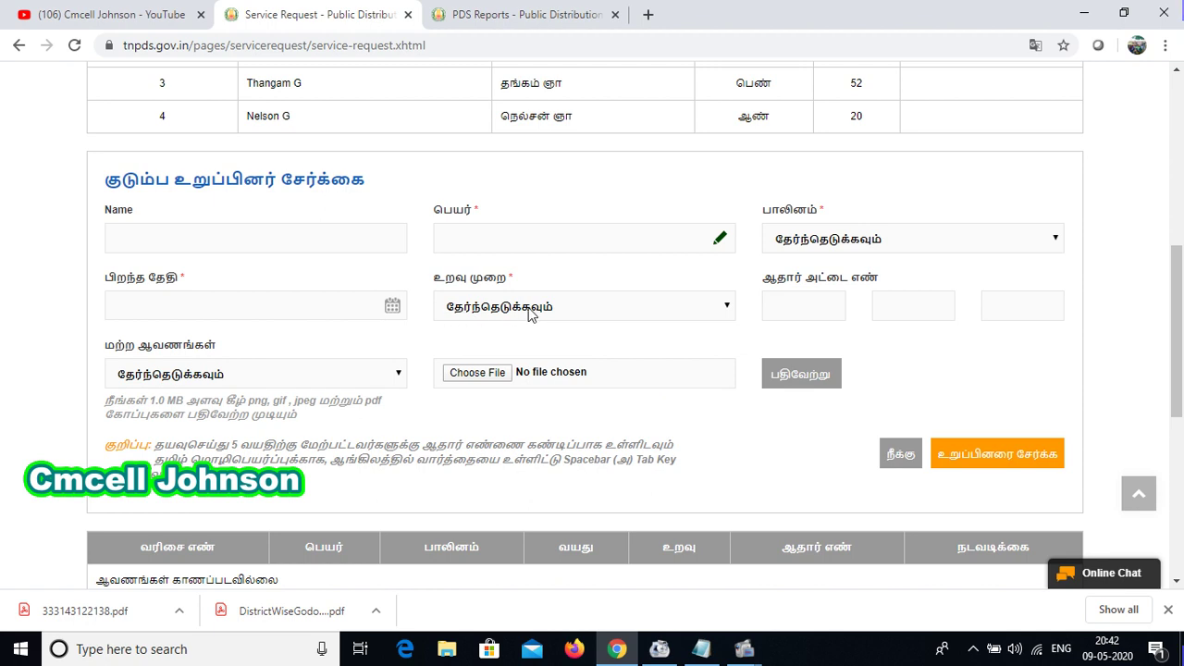
Examine the rest of the add-member form, including document upload, the added-members table and the declaration section
{"action": "scroll", "coordinate": [797, 127], "scroll_direction": "up", "scroll_amount": 2}
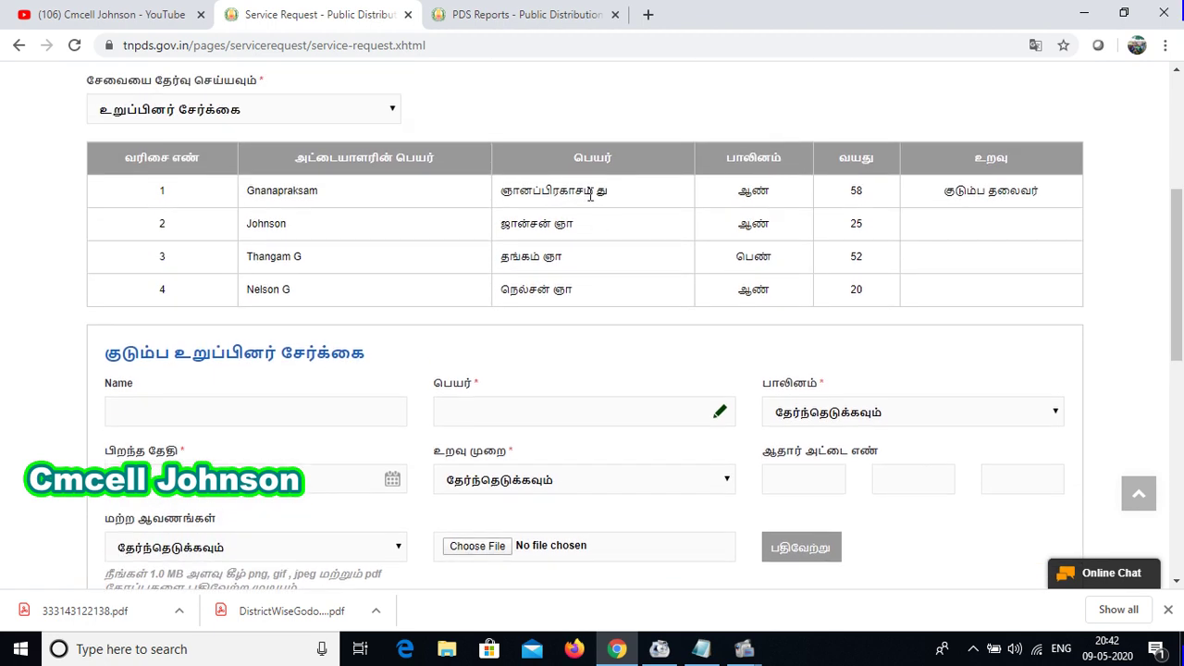
{"action": "scroll", "coordinate": [811, 324], "scroll_direction": "down", "scroll_amount": 2}
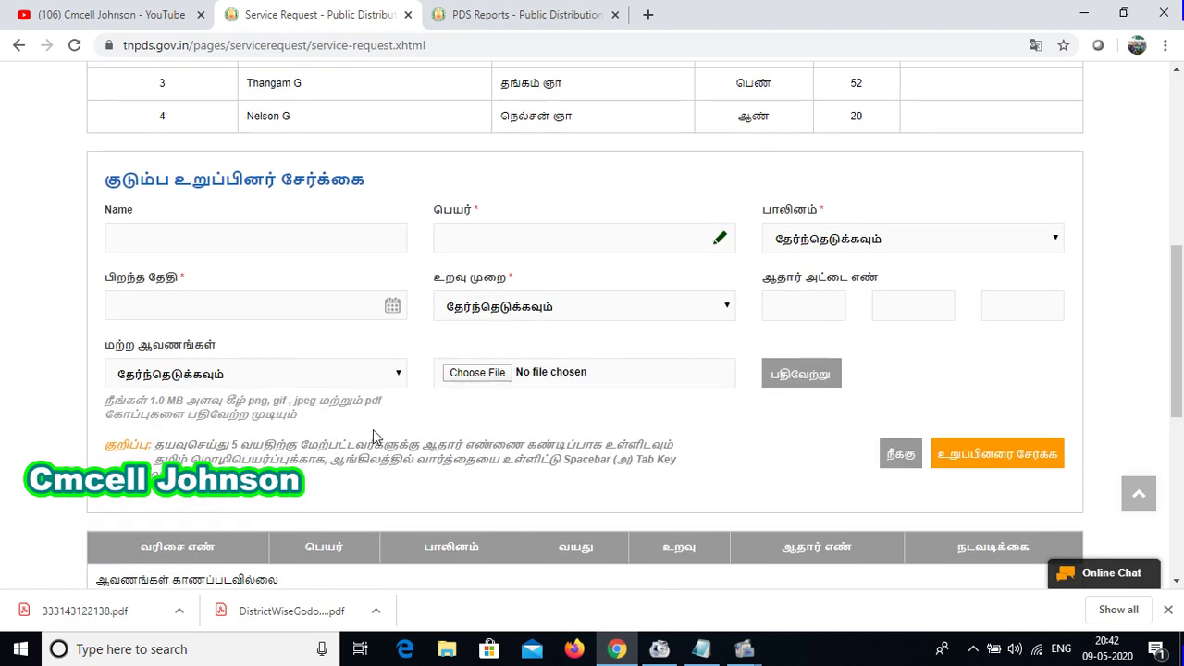
{"action": "scroll", "coordinate": [592, 435], "scroll_direction": "down", "scroll_amount": 2}
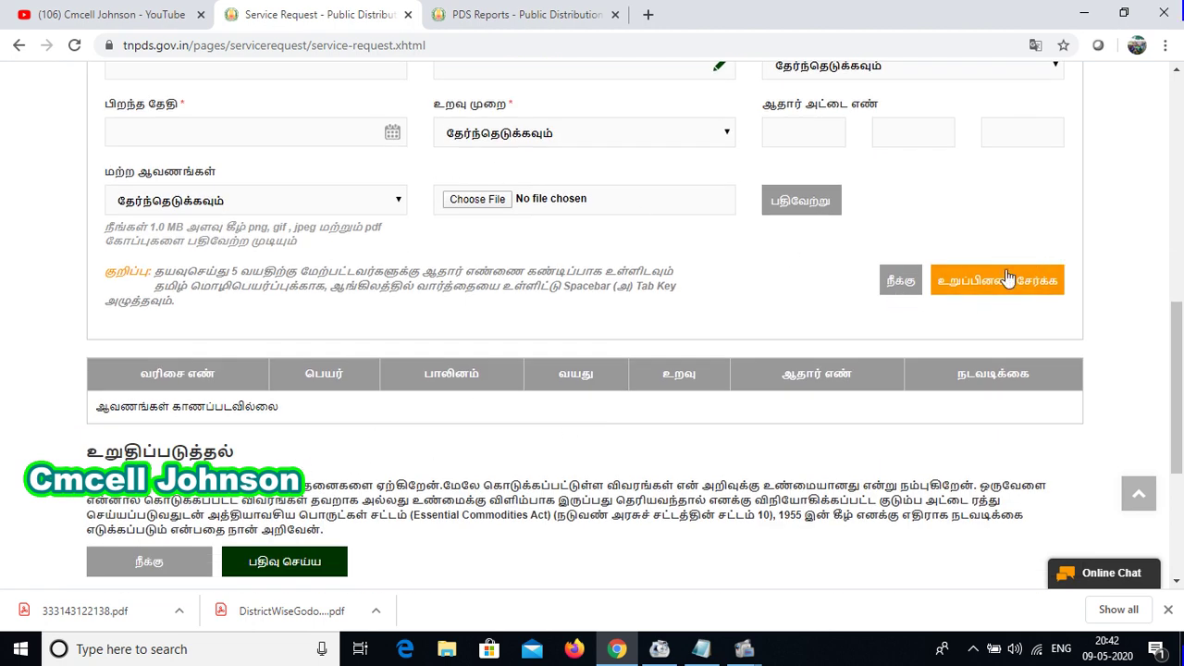
{"action": "scroll", "coordinate": [387, 447], "scroll_direction": "up", "scroll_amount": 8}
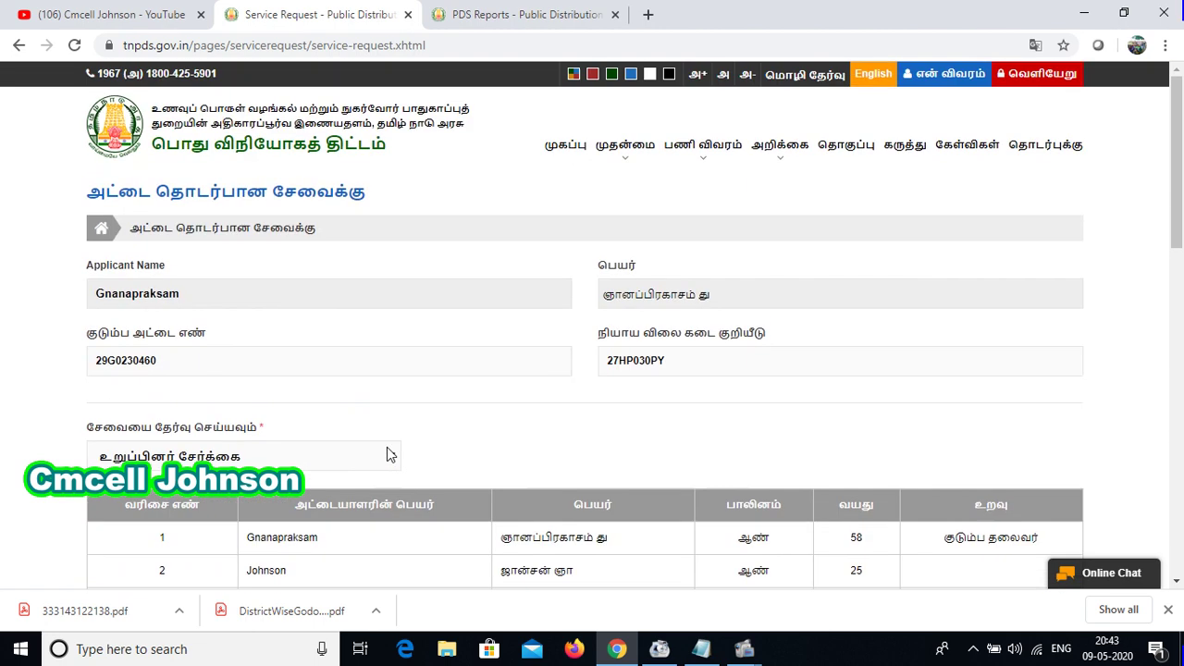
{"action": "scroll", "coordinate": [387, 454], "scroll_direction": "down", "scroll_amount": 10}
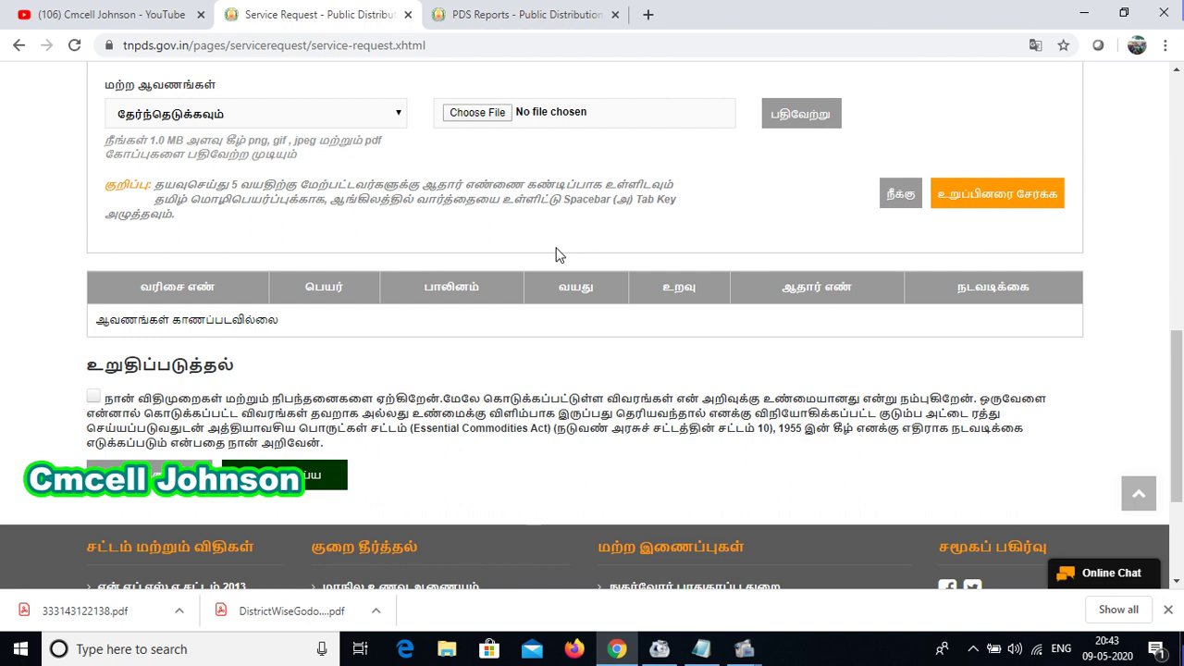
{"action": "scroll", "coordinate": [556, 254], "scroll_direction": "up", "scroll_amount": 10}
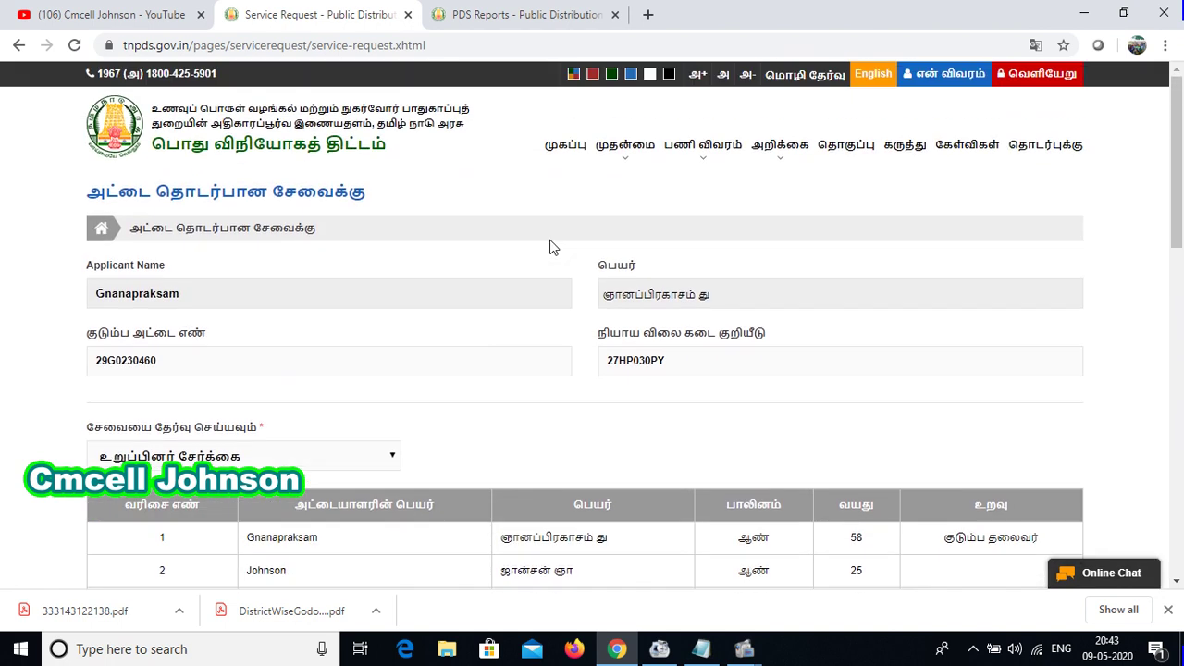
Return to the home page and open the address change service (முகவரி மாற்றம் செய்ய)
{"action": "mouse_move", "coordinate": [635, 159]}
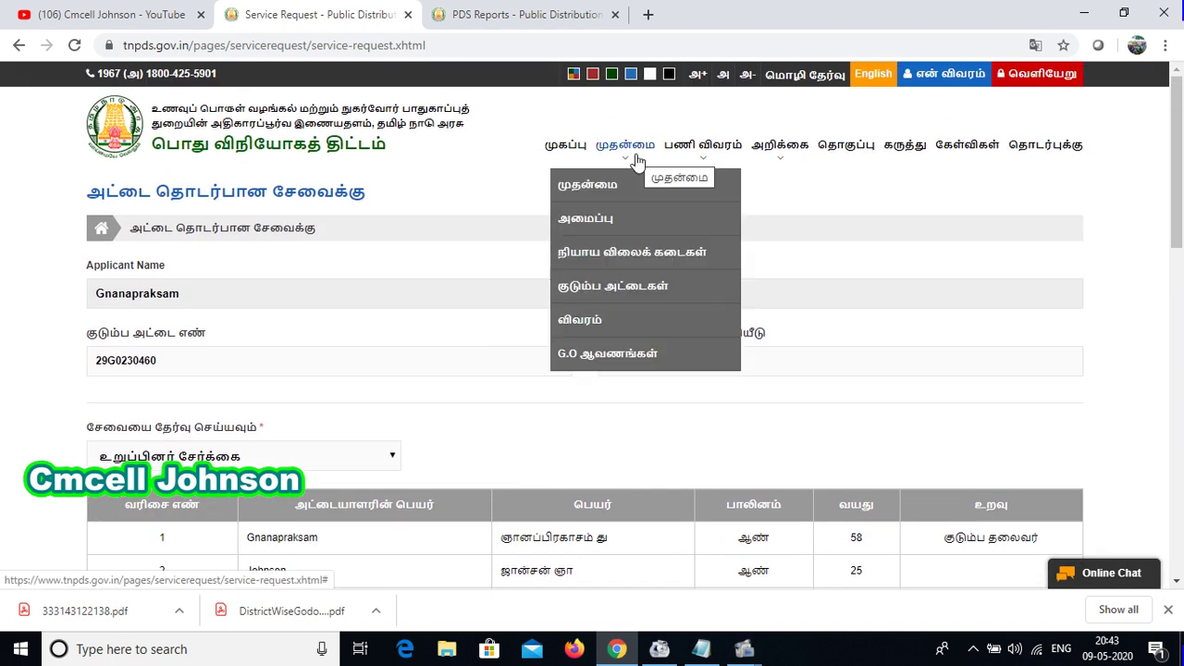
{"action": "left_click", "coordinate": [570, 148]}
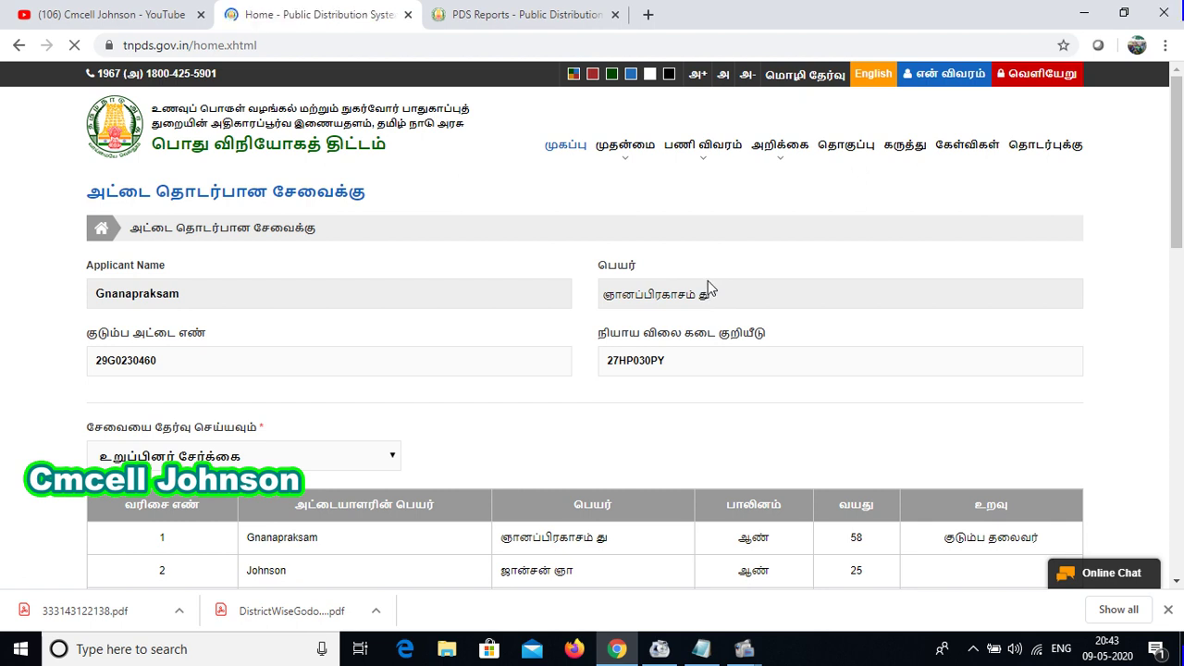
{"action": "scroll", "coordinate": [861, 248], "scroll_direction": "down", "scroll_amount": 3}
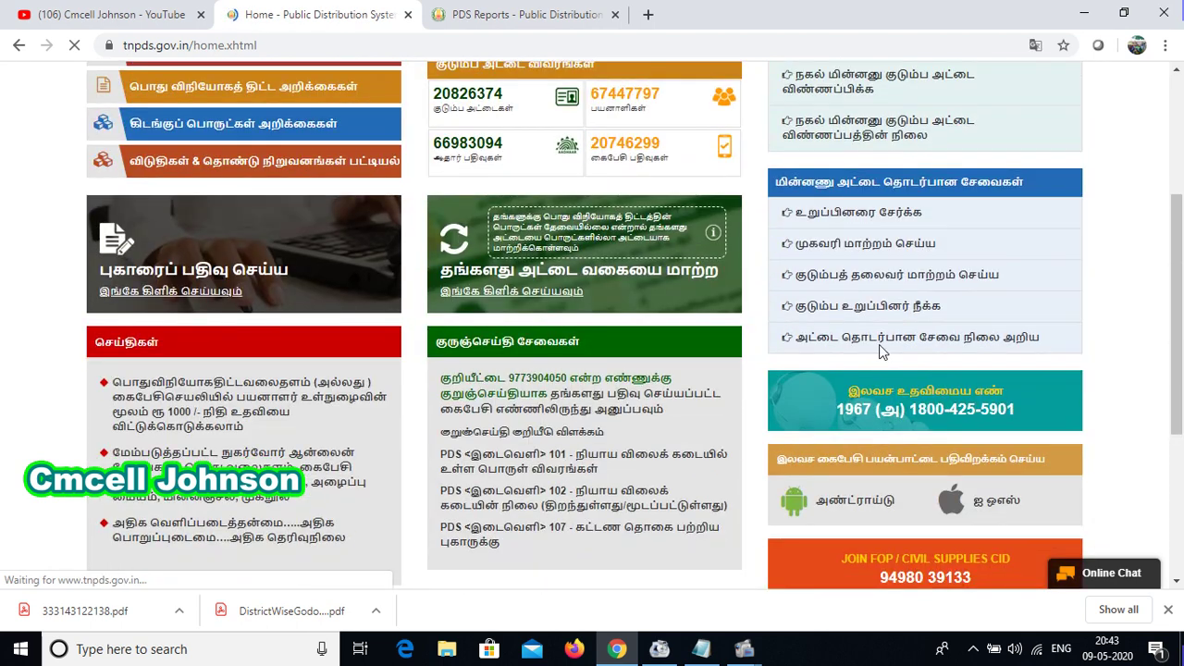
{"action": "left_click", "coordinate": [862, 248]}
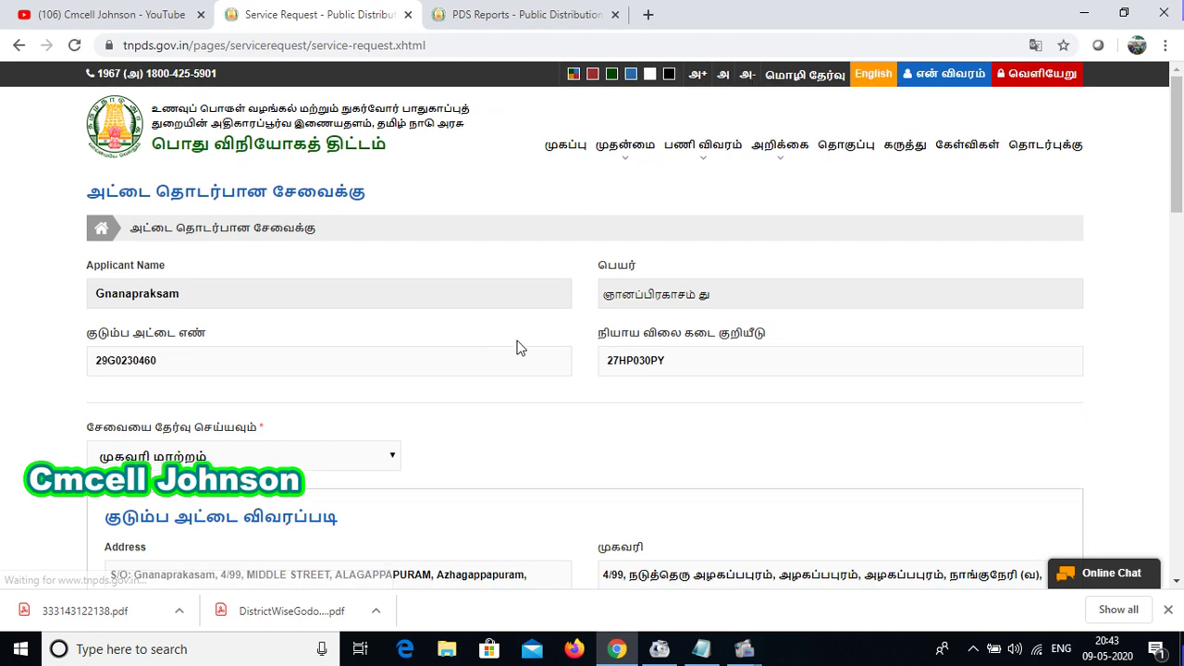
Review the card's current address and the available service types, keeping address change (முகவரி மாற்றம்) selected
{"action": "scroll", "coordinate": [518, 344], "scroll_direction": "down", "scroll_amount": 1}
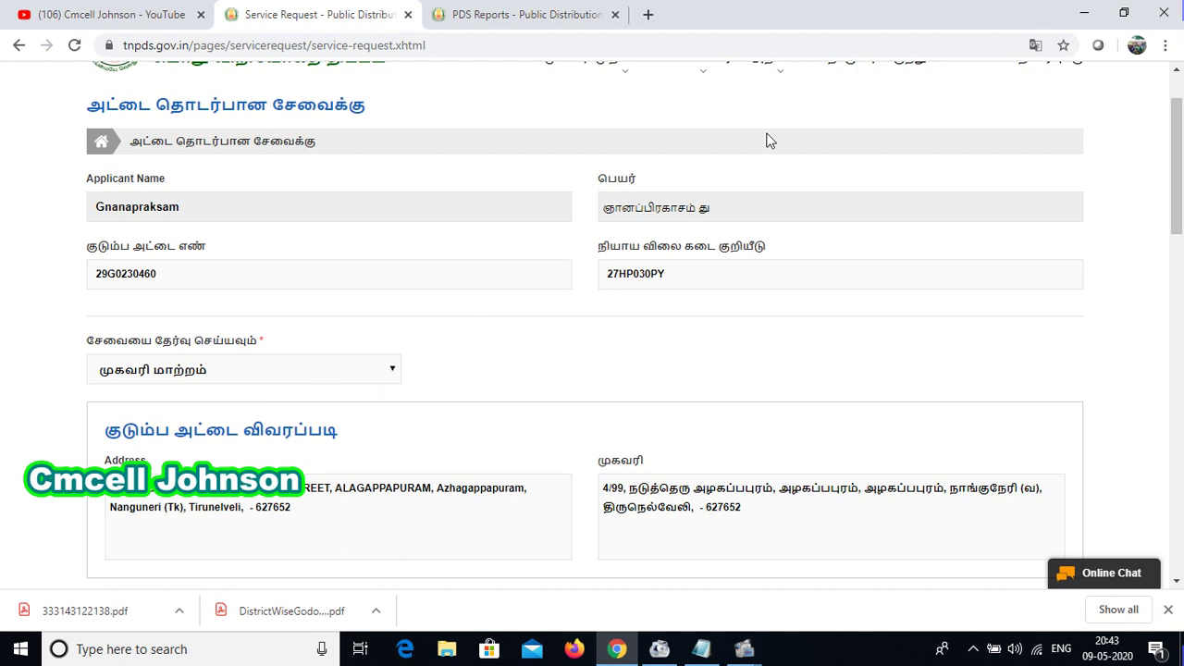
{"action": "scroll", "coordinate": [431, 364], "scroll_direction": "down", "scroll_amount": 2}
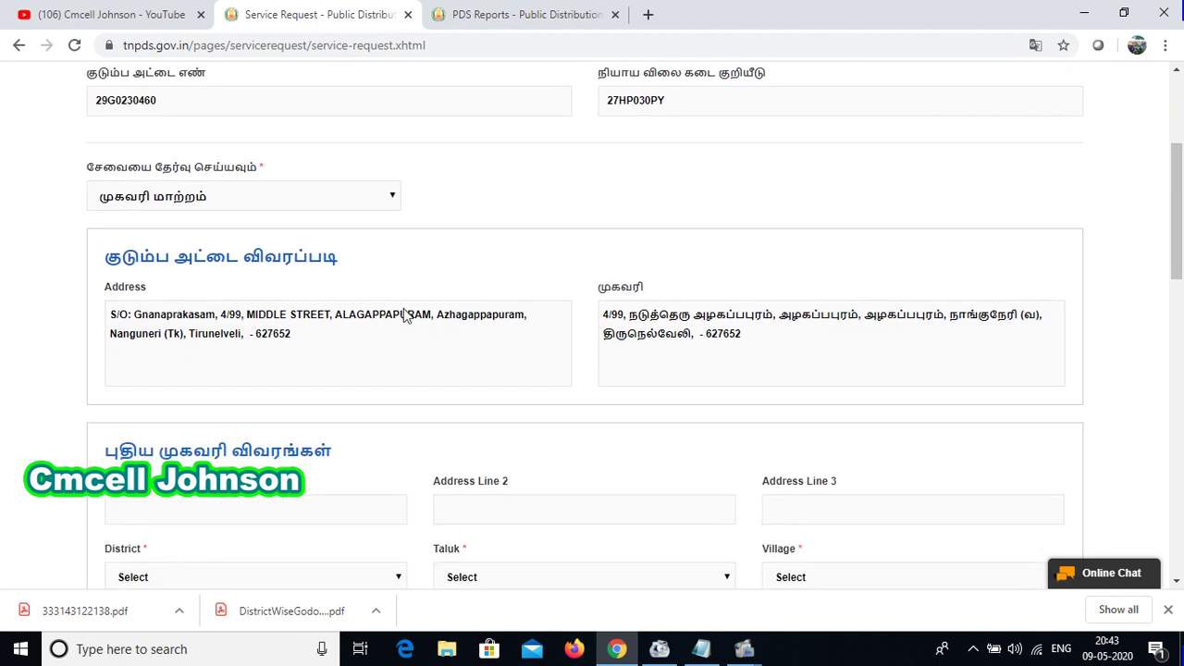
{"action": "left_click", "coordinate": [294, 202]}
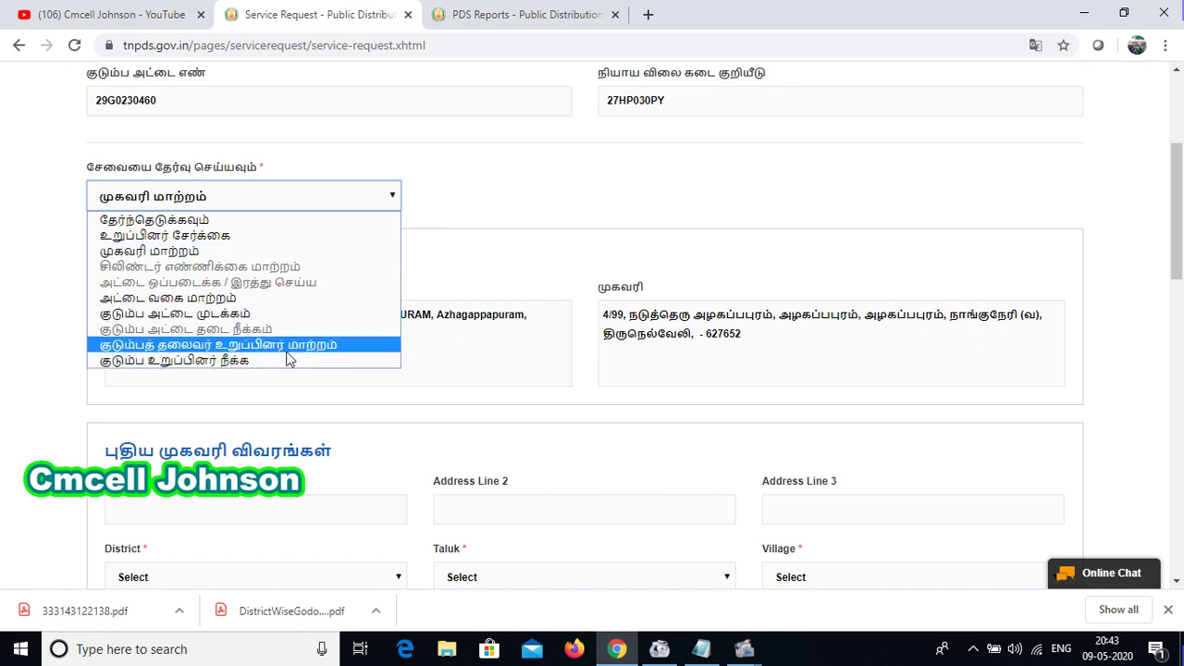
{"action": "left_click", "coordinate": [221, 252]}
Examine the new address fields, the document upload section and the list of accepted proof documents
{"action": "scroll", "coordinate": [370, 319], "scroll_direction": "down", "scroll_amount": 1}
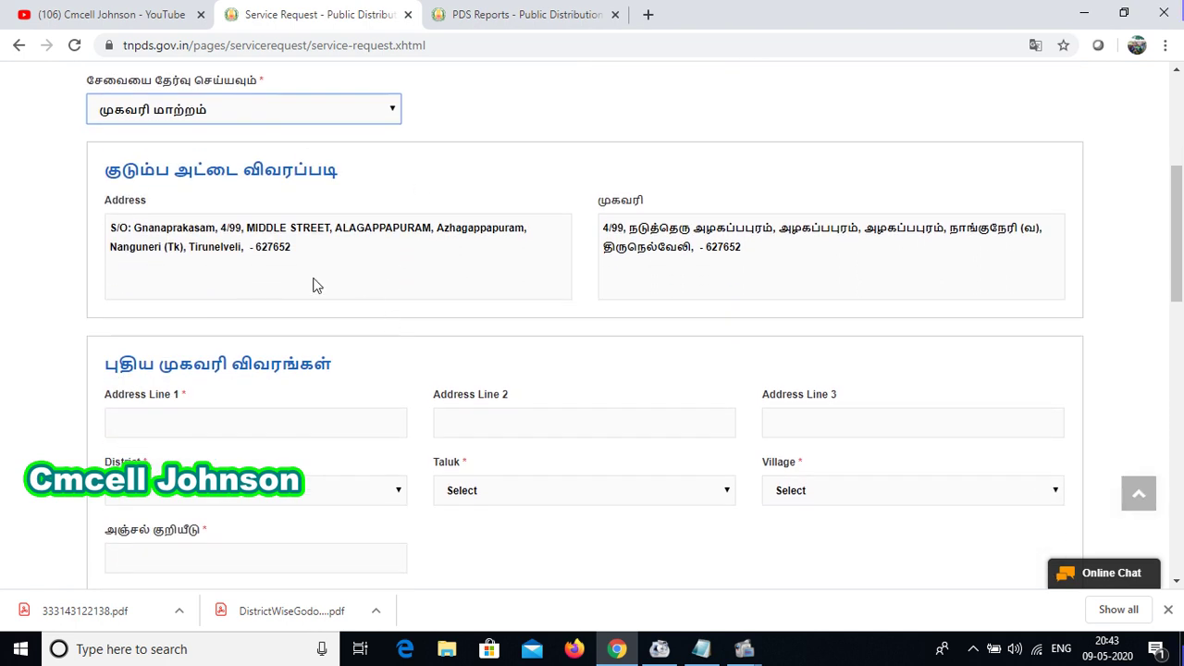
{"action": "scroll", "coordinate": [481, 347], "scroll_direction": "down", "scroll_amount": 2}
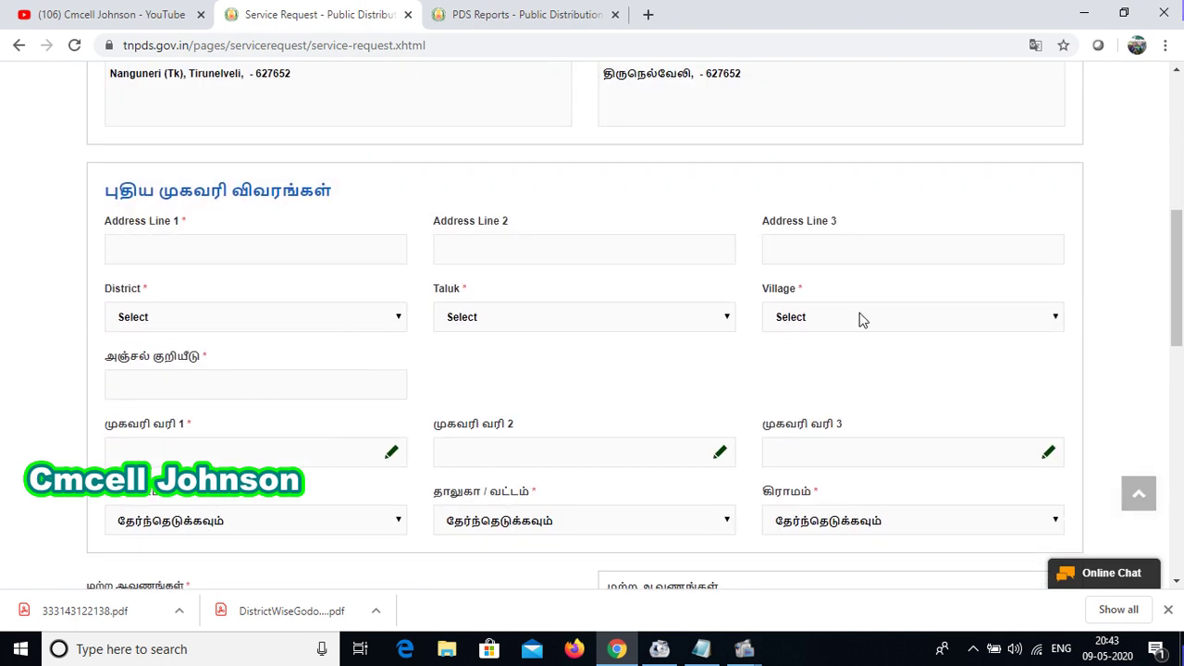
{"action": "scroll", "coordinate": [861, 319], "scroll_direction": "down", "scroll_amount": 3}
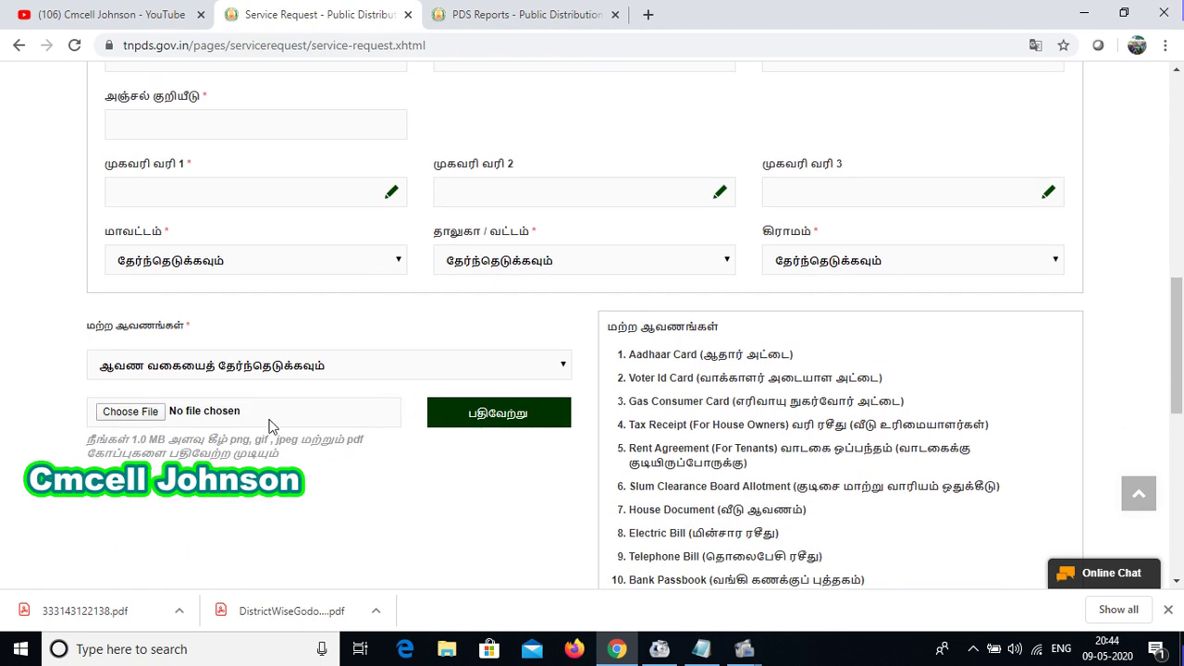
{"action": "scroll", "coordinate": [731, 374], "scroll_direction": "down", "scroll_amount": 1}
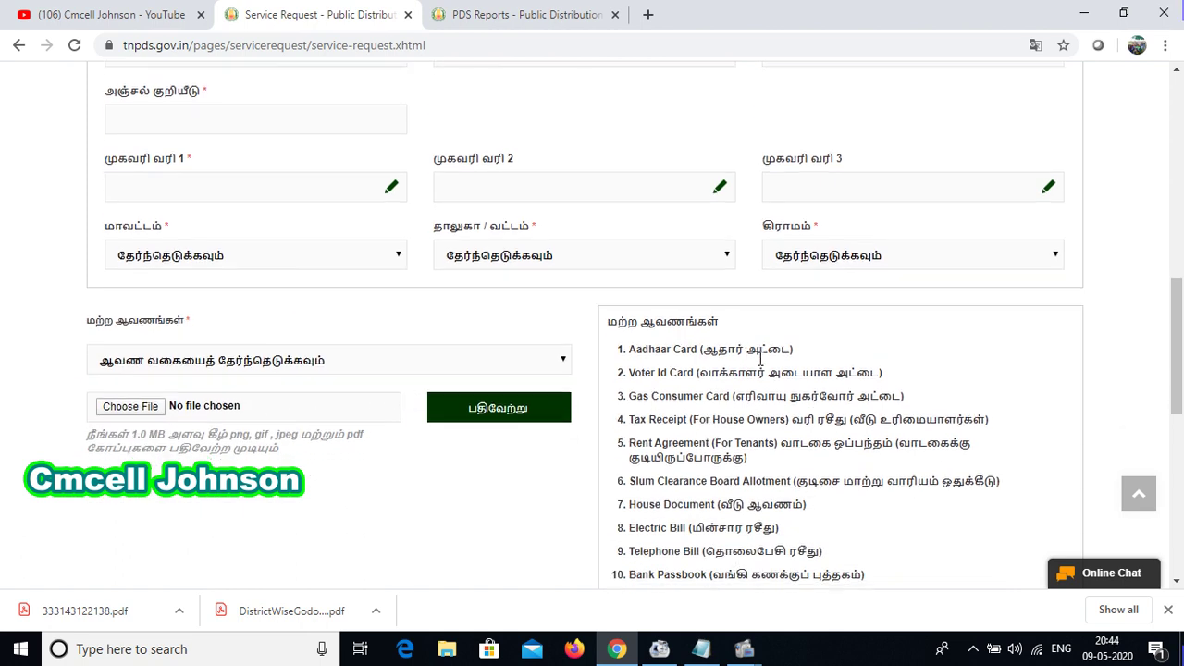
{"action": "scroll", "coordinate": [731, 314], "scroll_direction": "down", "scroll_amount": 2}
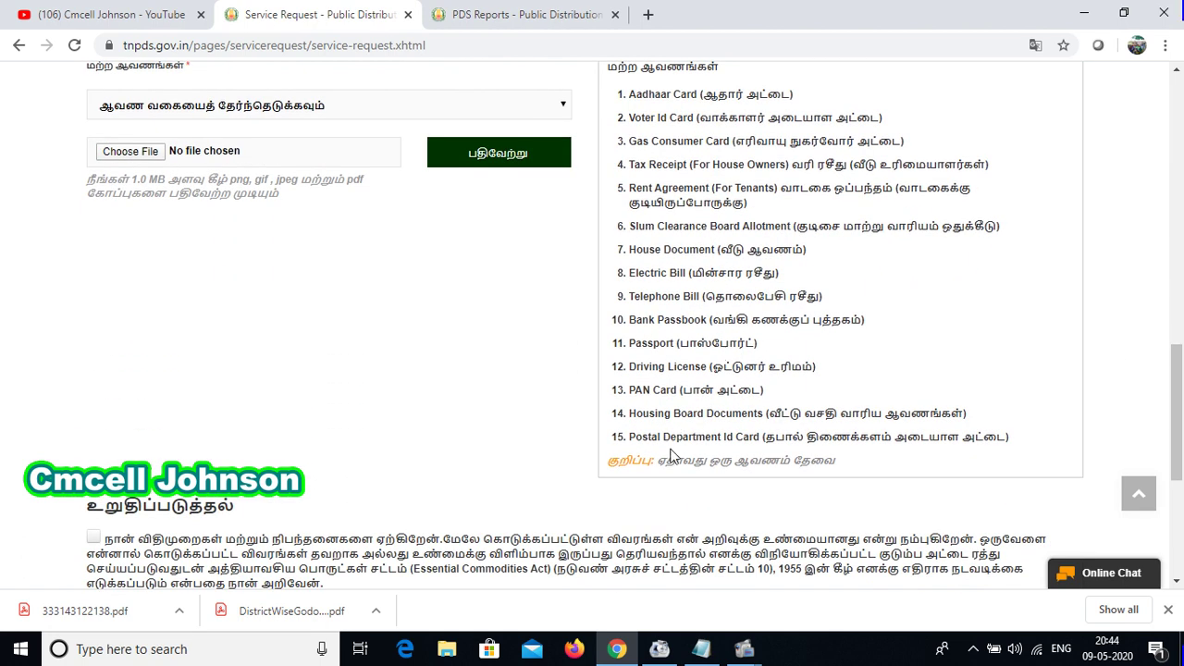
Open the on-screen Tamil keyboard for the first Tamil address line (முகவரி வரி 1) in the new address details
{"action": "scroll", "coordinate": [751, 435], "scroll_direction": "up", "scroll_amount": 2}
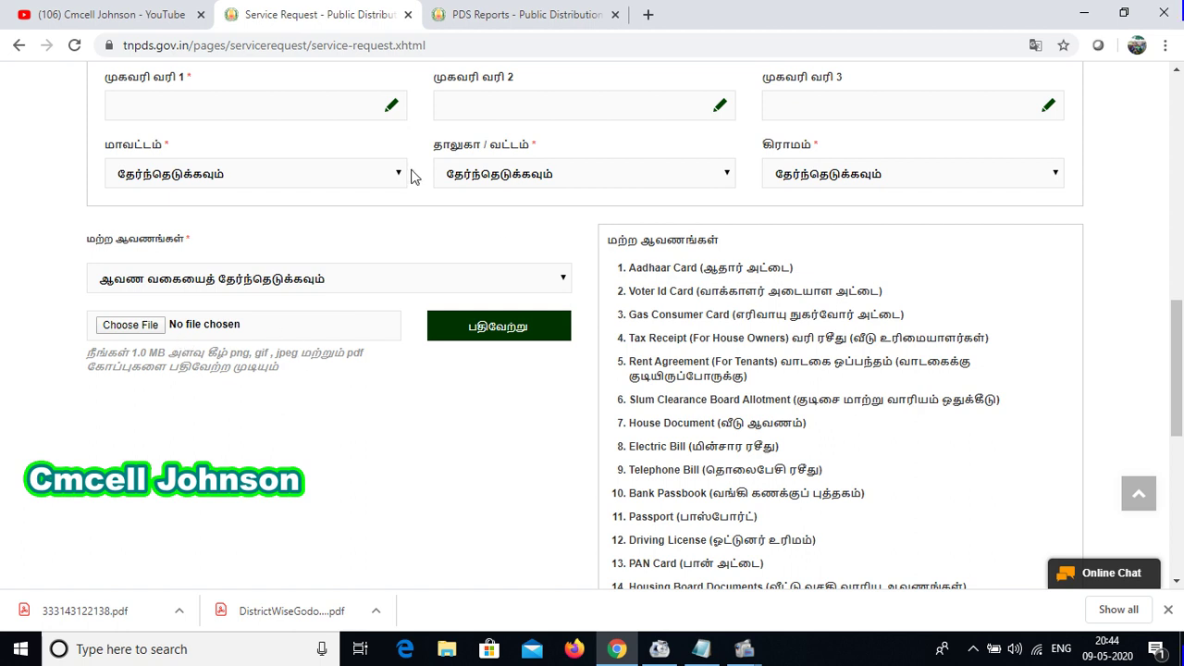
{"action": "scroll", "coordinate": [384, 276], "scroll_direction": "up", "scroll_amount": 3}
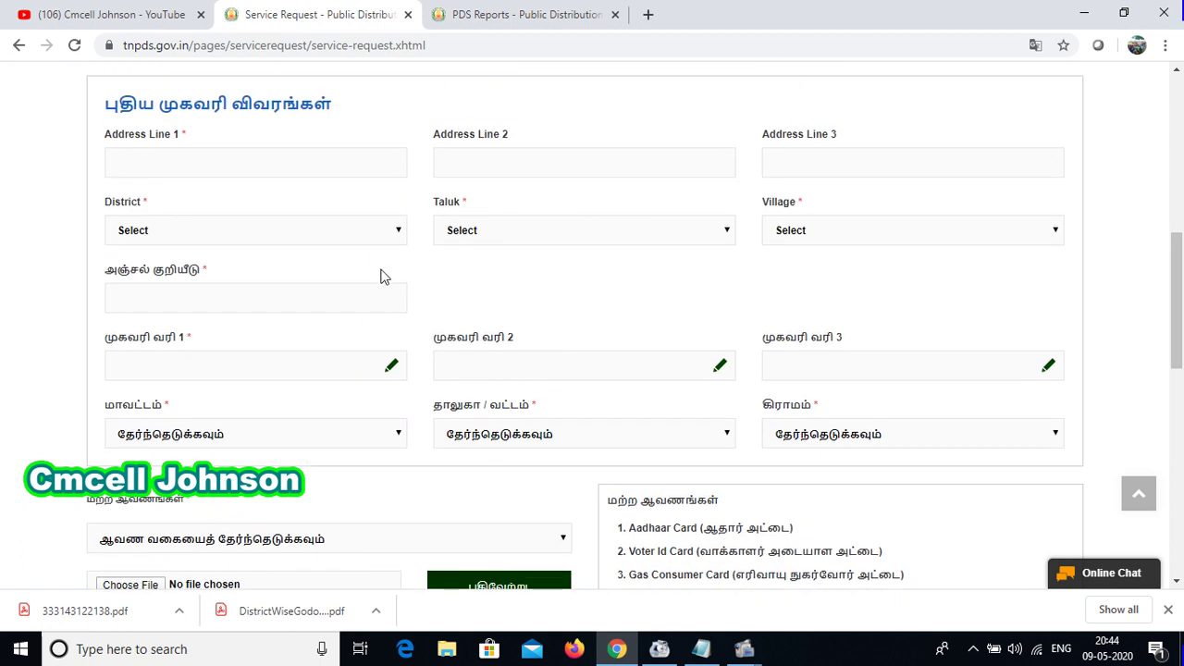
{"action": "left_click", "coordinate": [392, 367]}
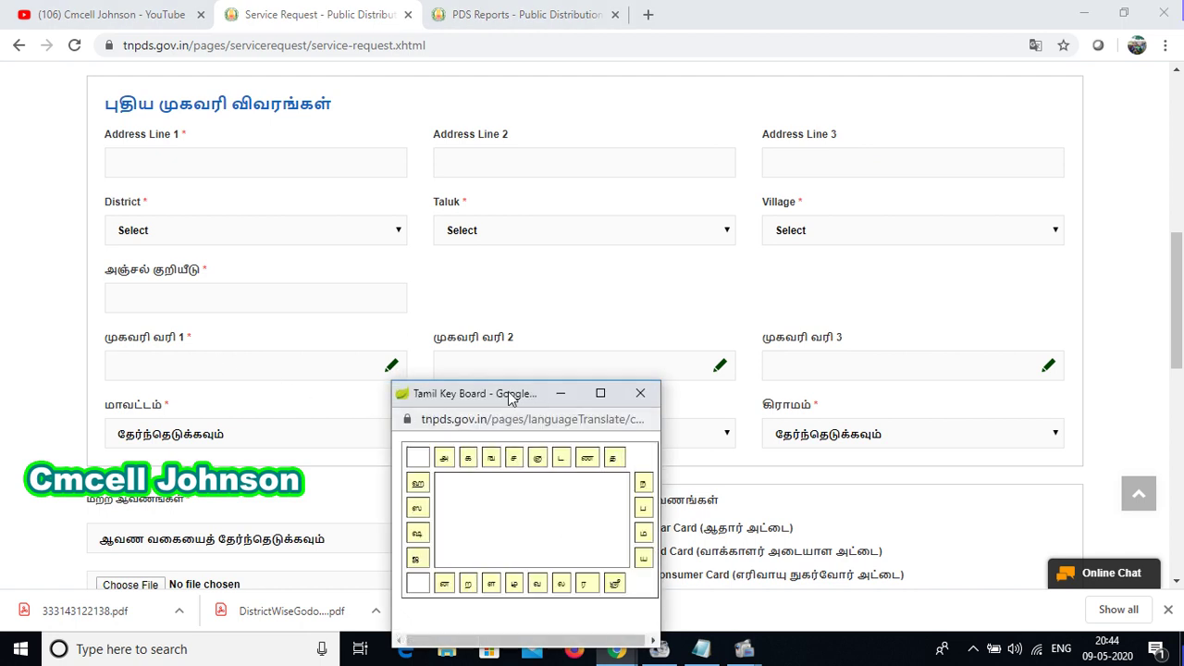
Browse the letter groups and their vowel forms on the on-screen Tamil keyboard, and close it without entering any text
{"action": "left_click_drag", "start_coordinate": [508, 392], "coordinate": [587, 161]}
{"action": "left_click", "coordinate": [571, 227]}
{"action": "left_click", "coordinate": [547, 228]}
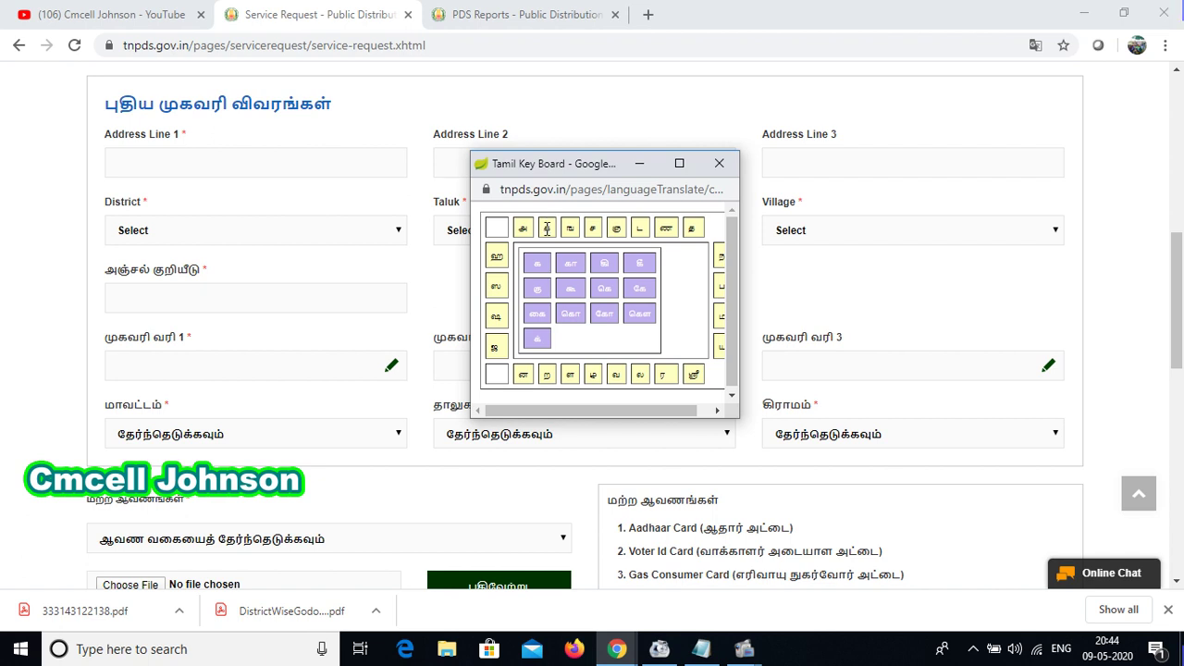
{"action": "left_click", "coordinate": [616, 374]}
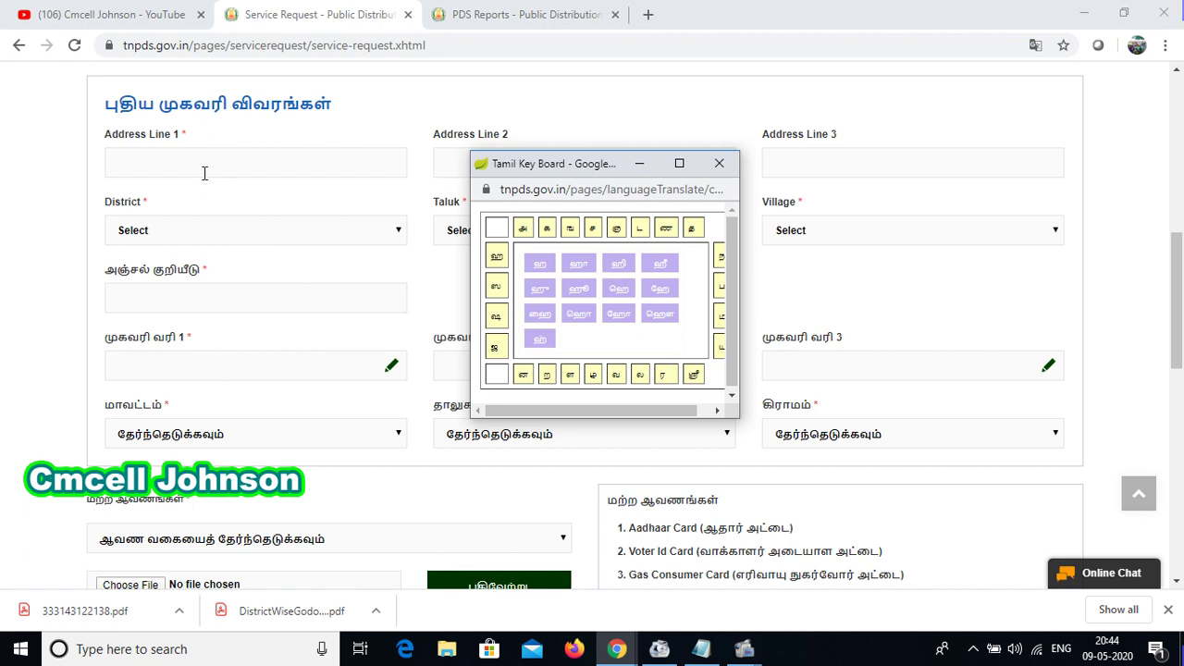
{"action": "left_click", "coordinate": [546, 230]}
{"action": "left_click", "coordinate": [547, 229]}
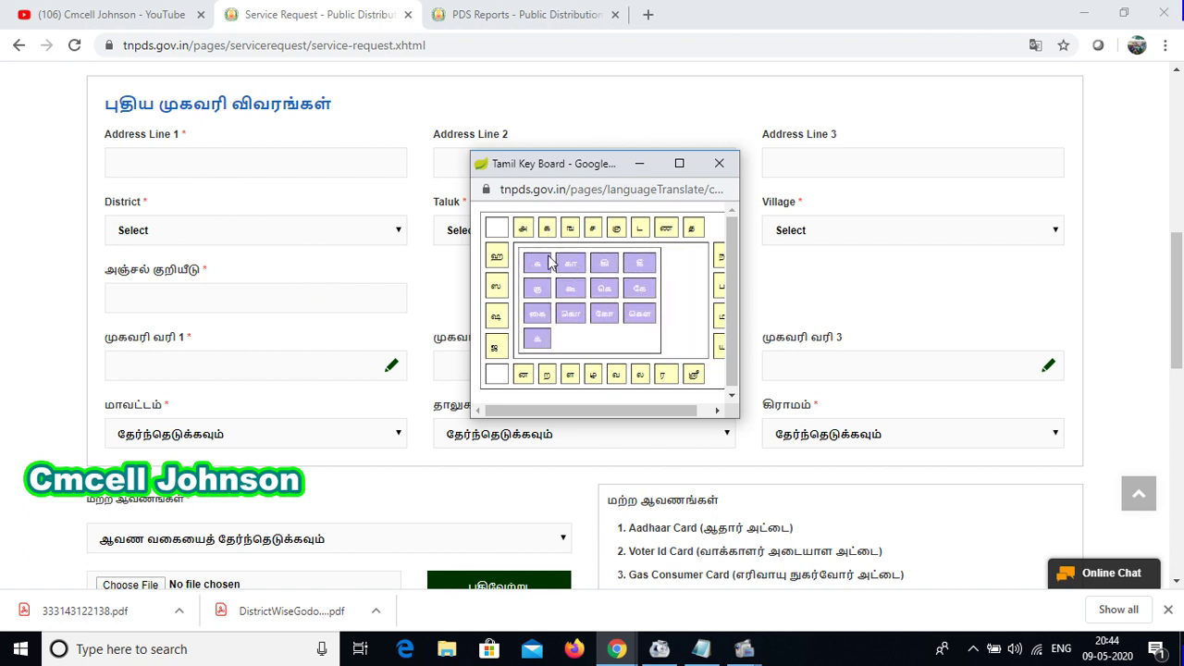
{"action": "left_click", "coordinate": [659, 372]}
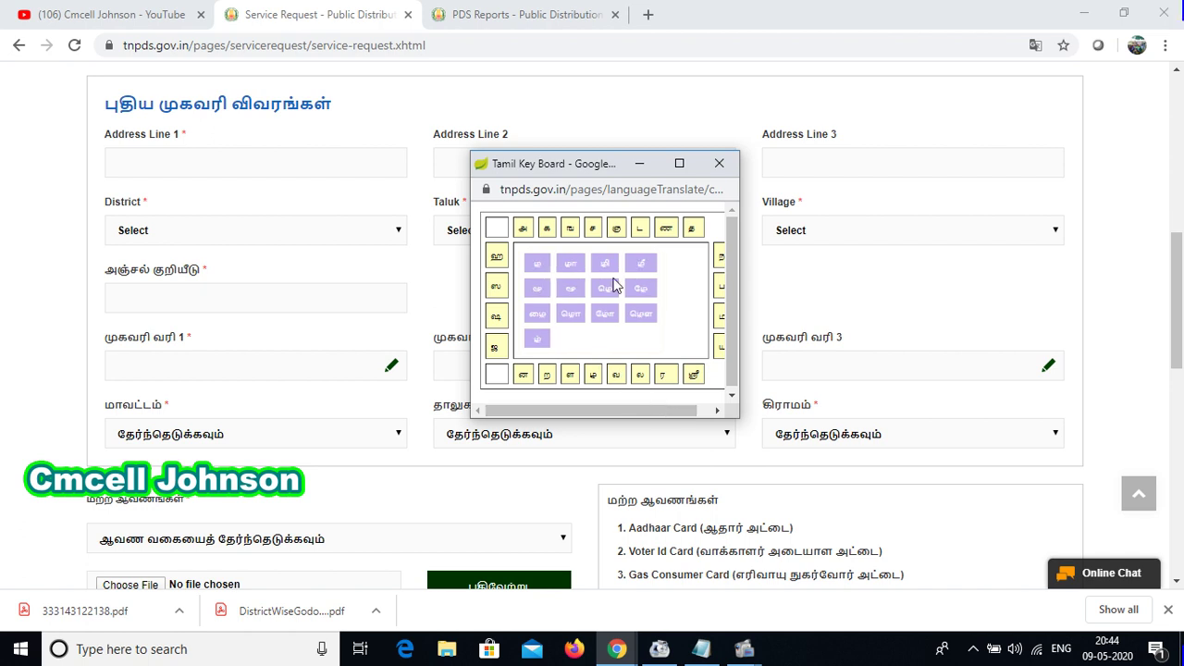
{"action": "left_click", "coordinate": [524, 228]}
{"action": "left_click", "coordinate": [548, 228]}
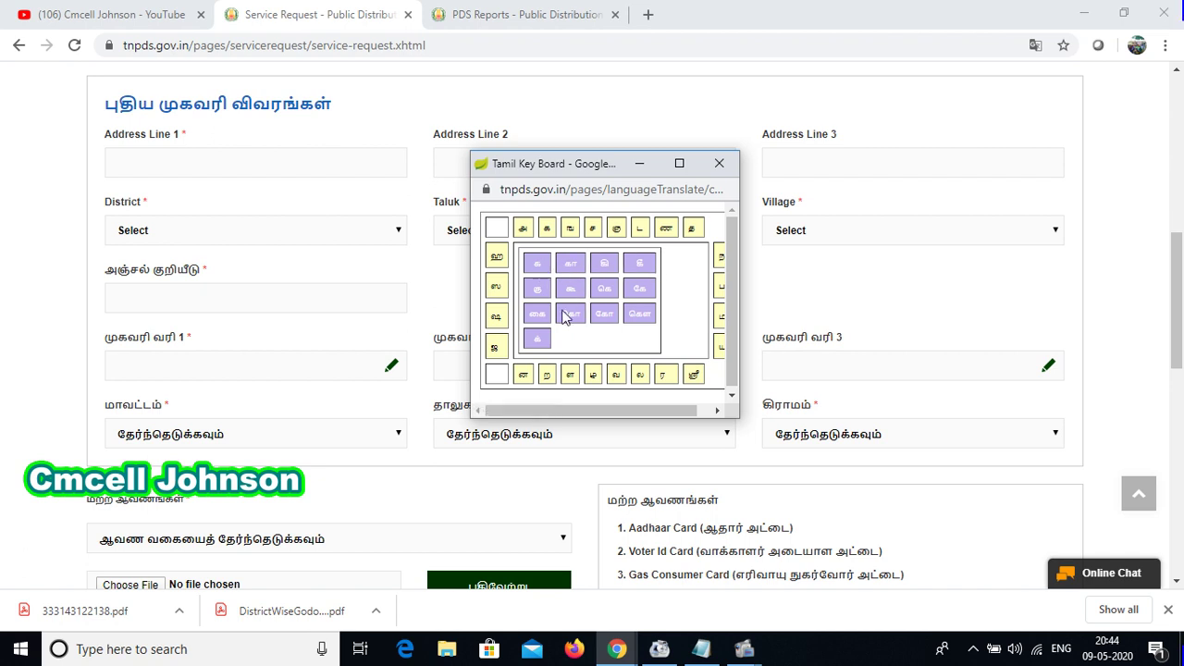
{"action": "left_click", "coordinate": [576, 233]}
{"action": "left_click", "coordinate": [525, 374]}
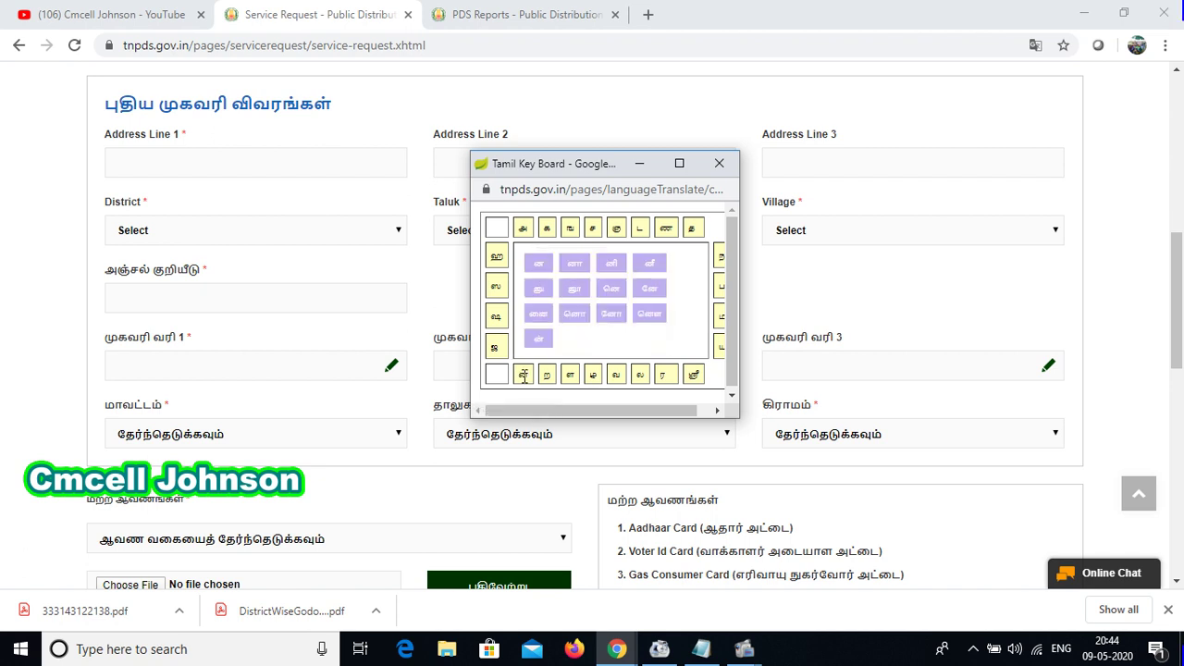
{"action": "left_click", "coordinate": [692, 227]}
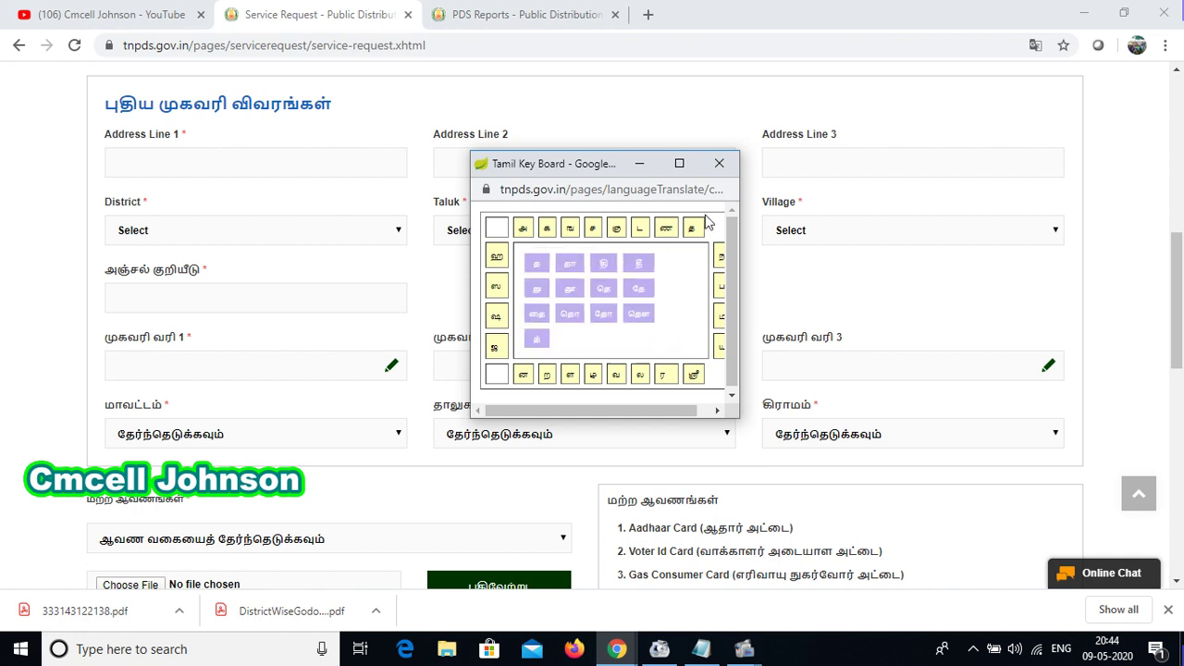
{"action": "left_click", "coordinate": [639, 228]}
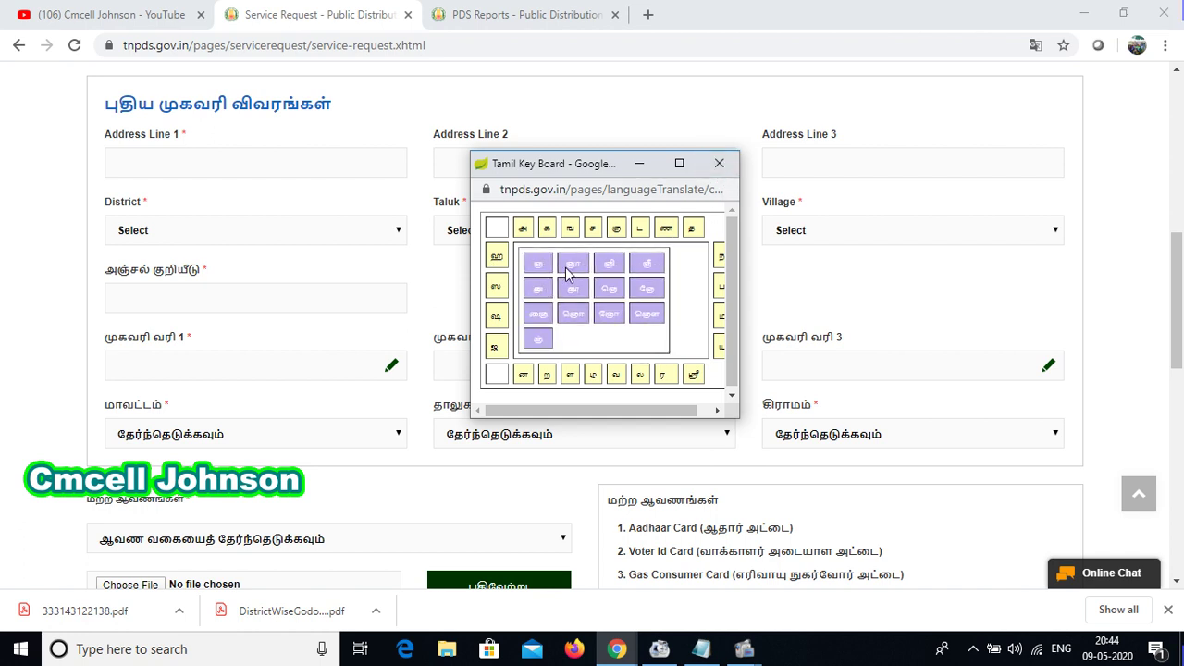
{"action": "left_click", "coordinate": [665, 227]}
{"action": "left_click", "coordinate": [641, 228]}
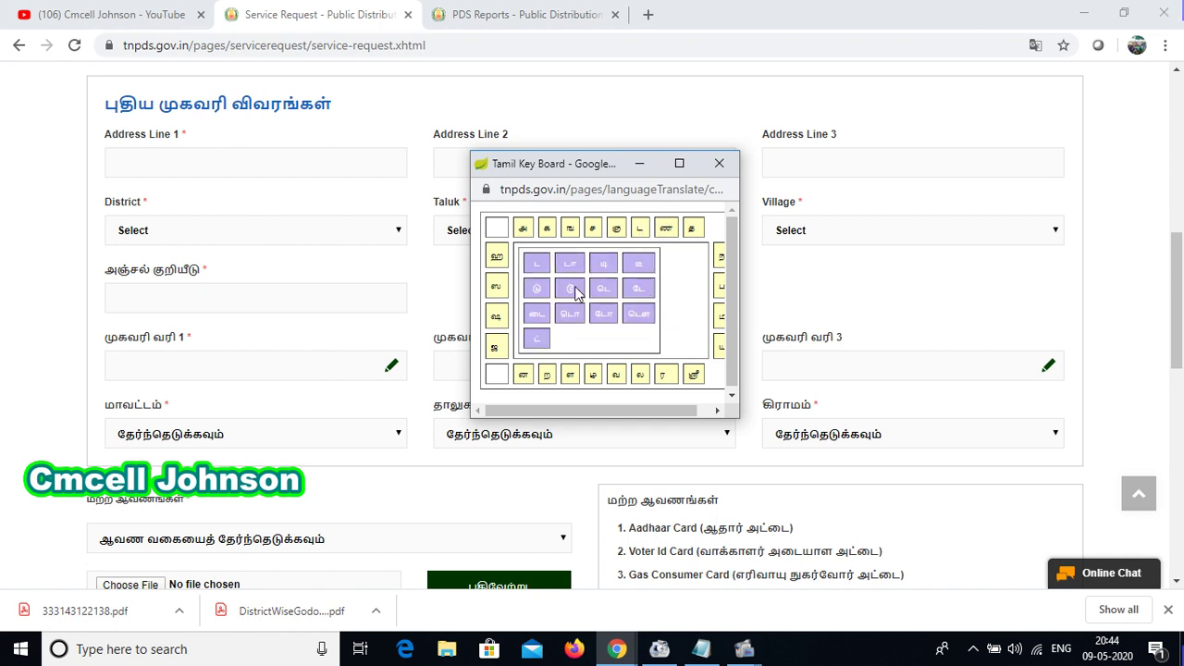
{"action": "left_click", "coordinate": [719, 162]}
Change the requested service type to card type change (அட்டை வகை மாற்றம்)
{"action": "scroll", "coordinate": [463, 246], "scroll_direction": "up", "scroll_amount": 4}
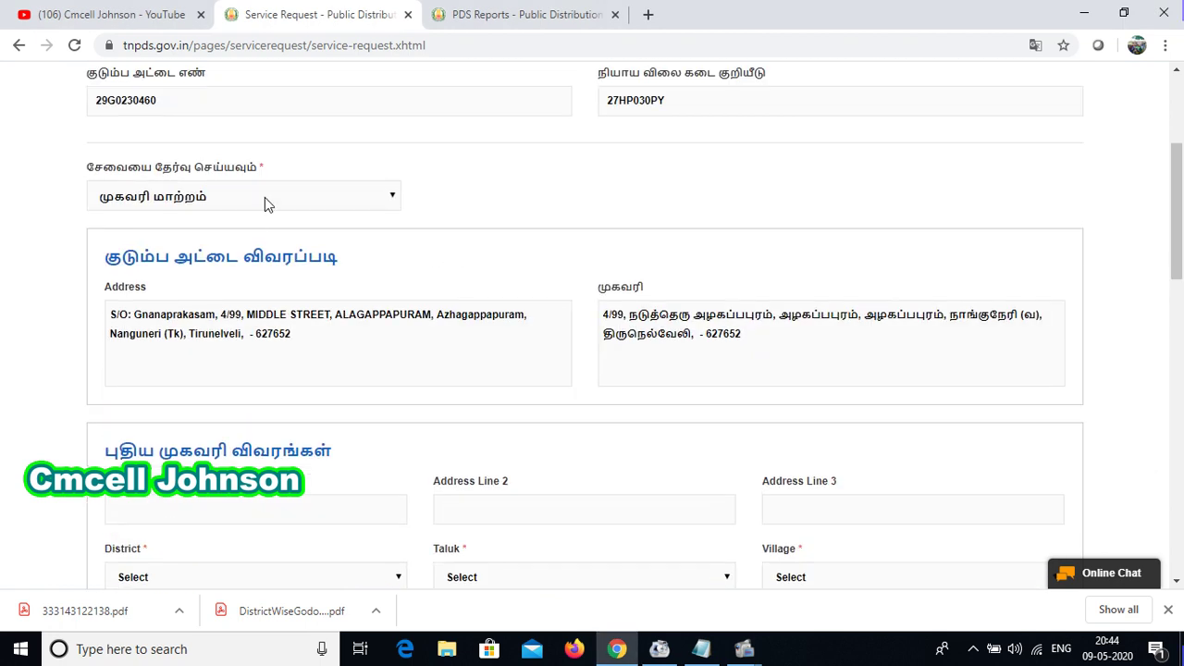
{"action": "left_click", "coordinate": [265, 197]}
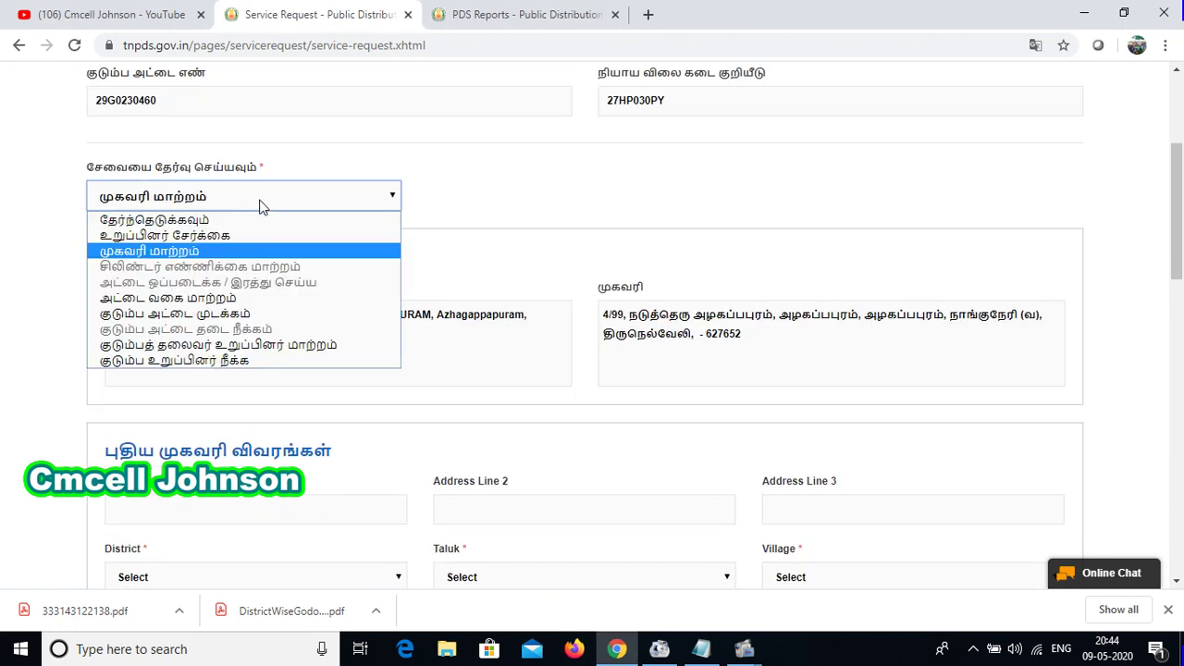
{"action": "left_click", "coordinate": [253, 300]}
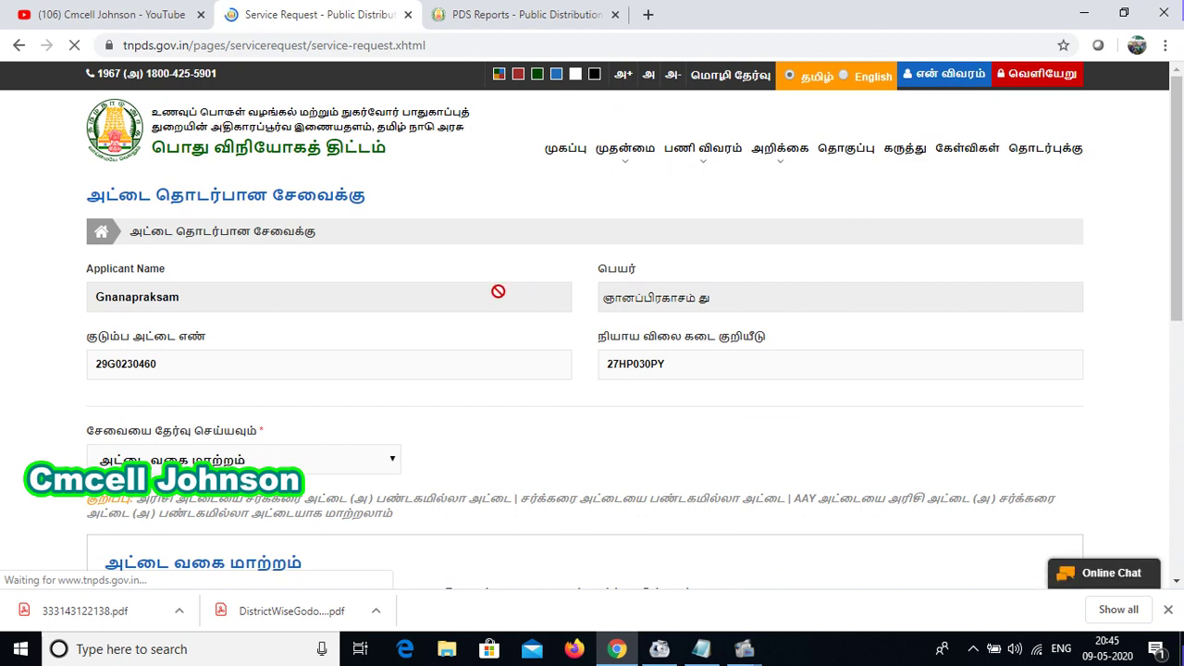
Examine the card type change form and the options offered for the new card type, leaving it unselected
{"action": "scroll", "coordinate": [378, 347], "scroll_direction": "down", "scroll_amount": 3}
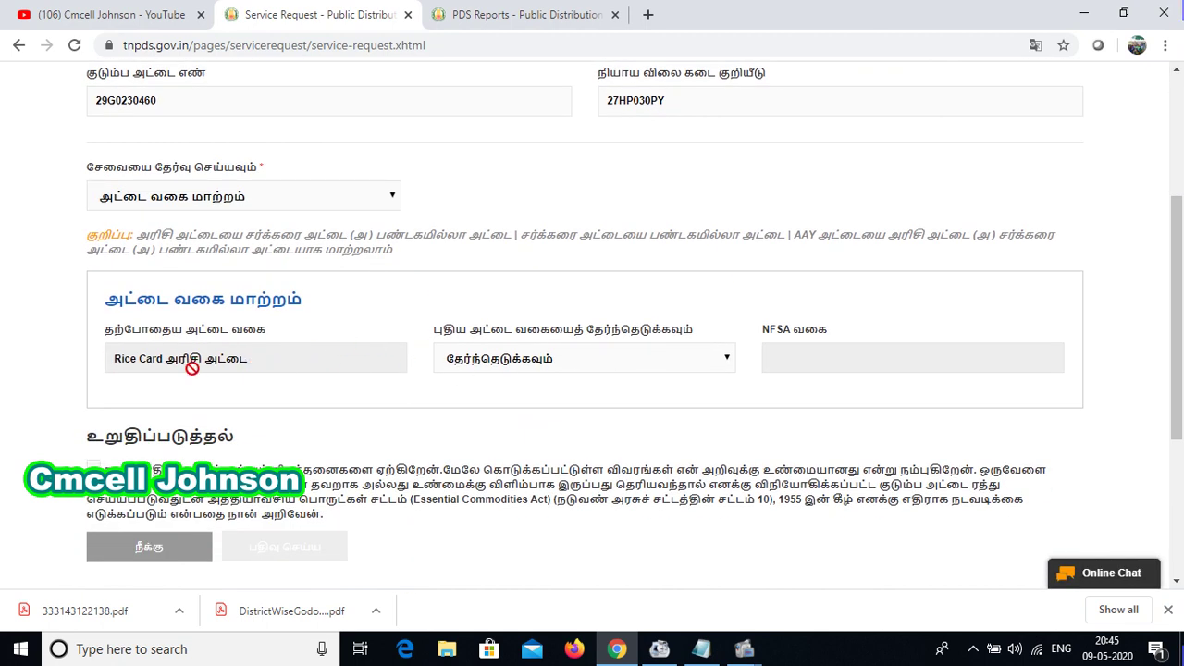
{"action": "left_click", "coordinate": [553, 365]}
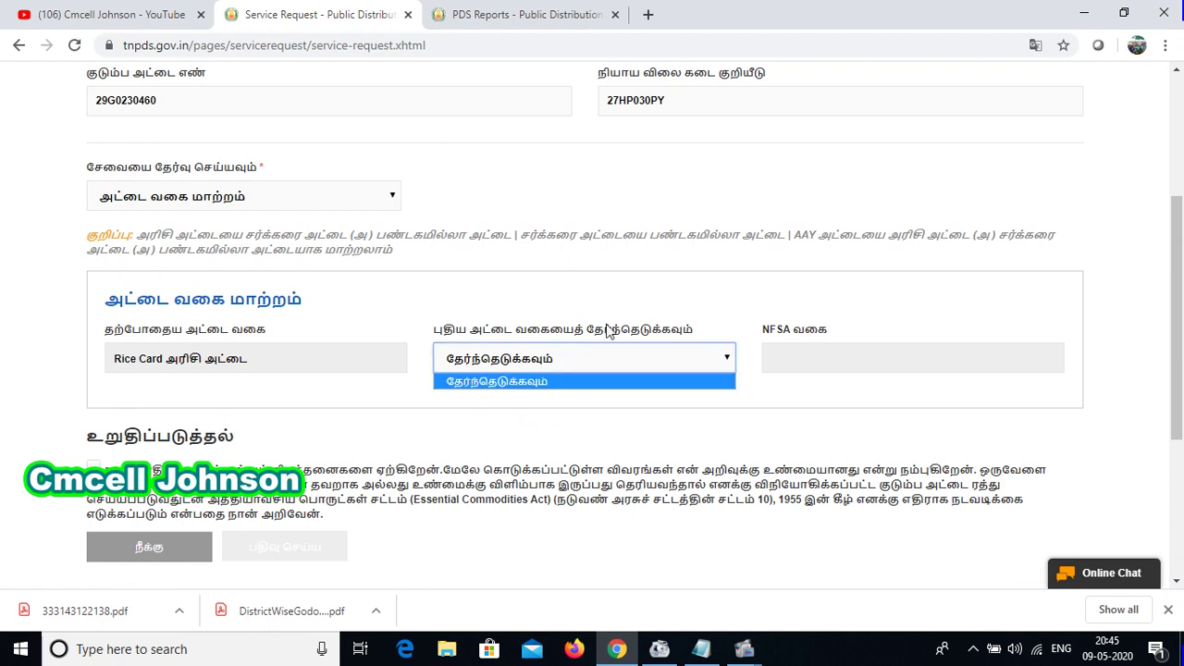
{"action": "left_click", "coordinate": [621, 295]}
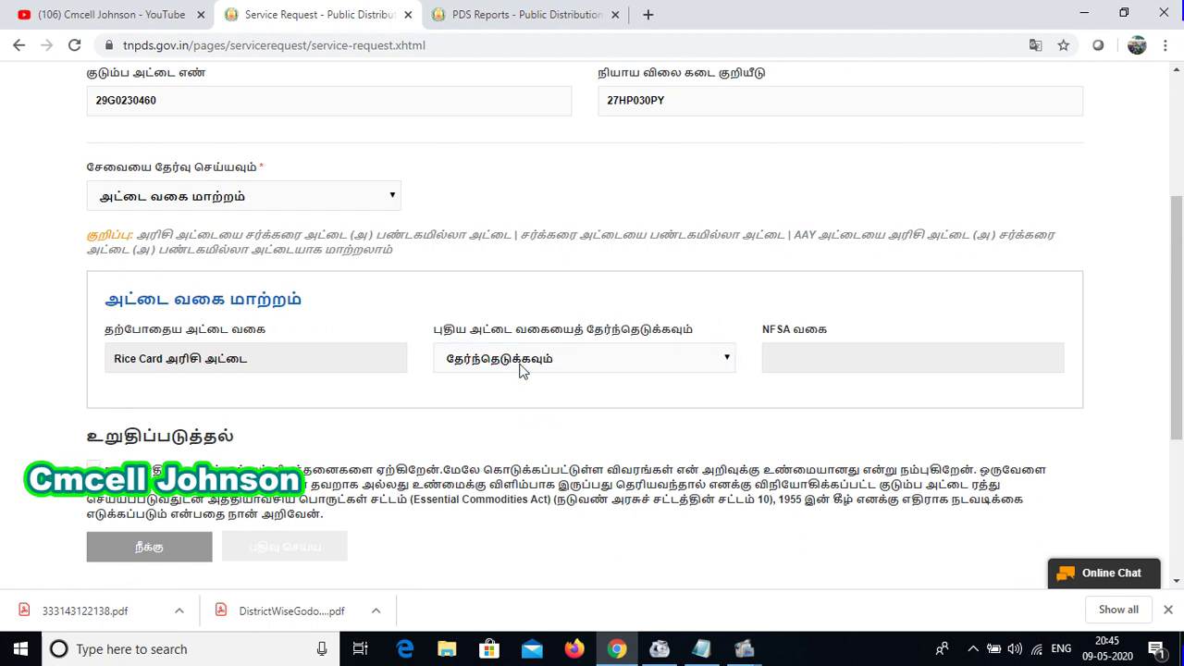
{"action": "left_click", "coordinate": [523, 368]}
{"action": "left_click", "coordinate": [551, 303]}
{"action": "left_click", "coordinate": [511, 372]}
Change the requested service type to family head member change (குடும்பத் தலைவர் உறுப்பினர் மாற்றம்)
{"action": "scroll", "coordinate": [476, 331], "scroll_direction": "up", "scroll_amount": 1}
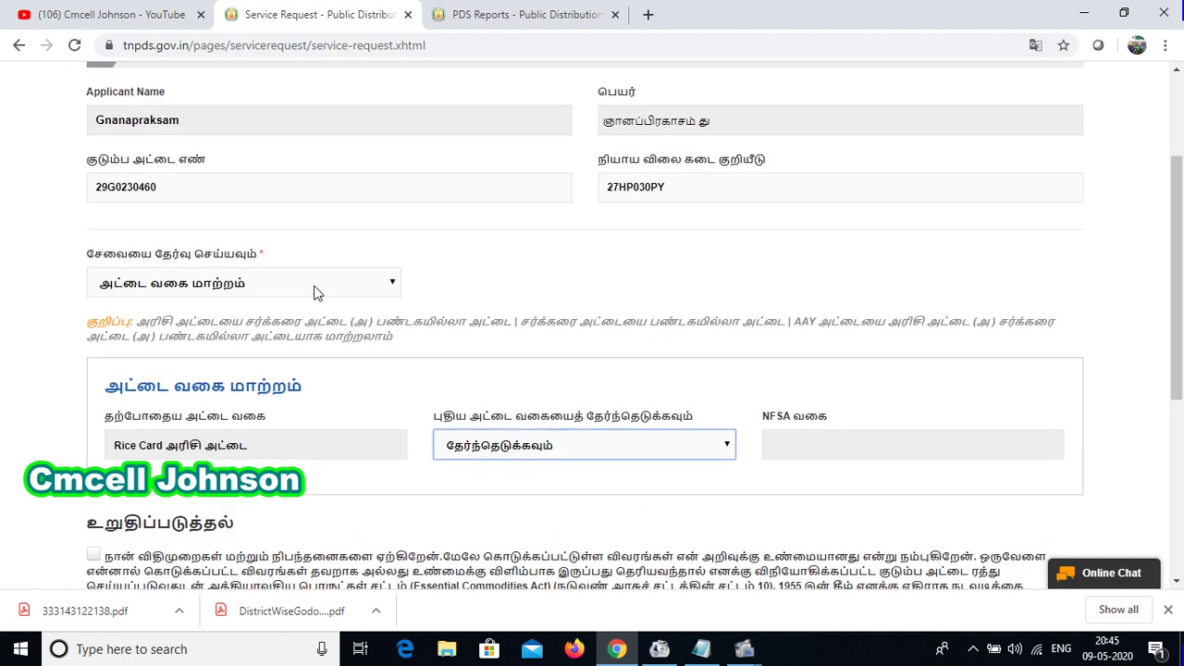
{"action": "left_click", "coordinate": [276, 287]}
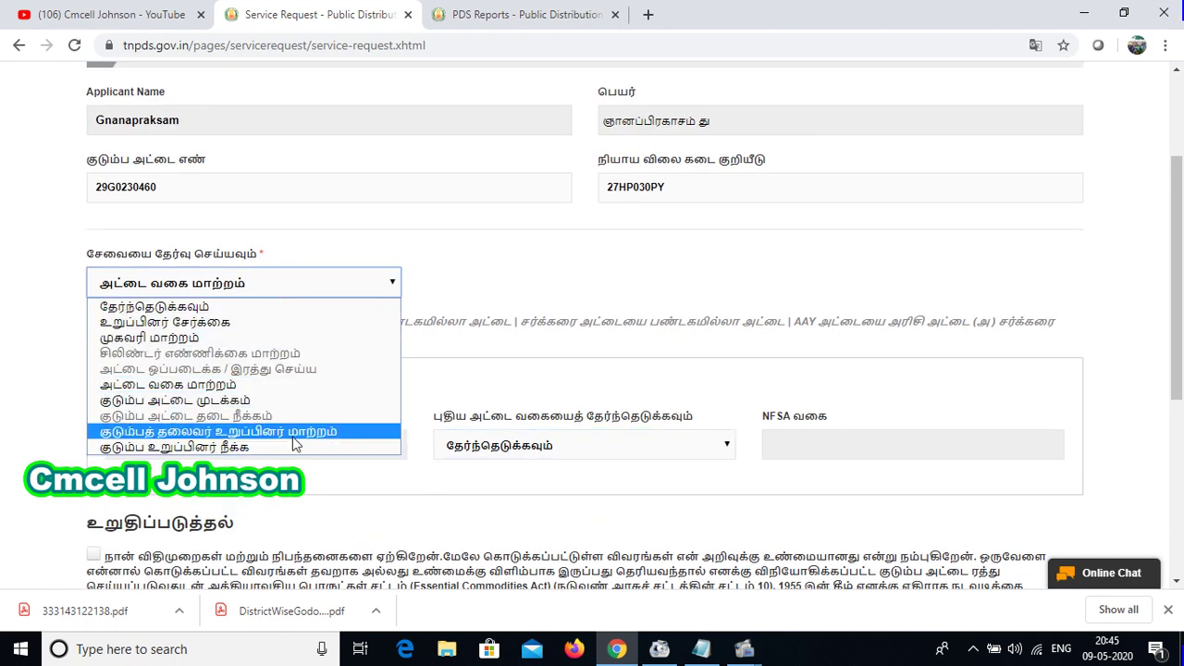
{"action": "left_click", "coordinate": [299, 433]}
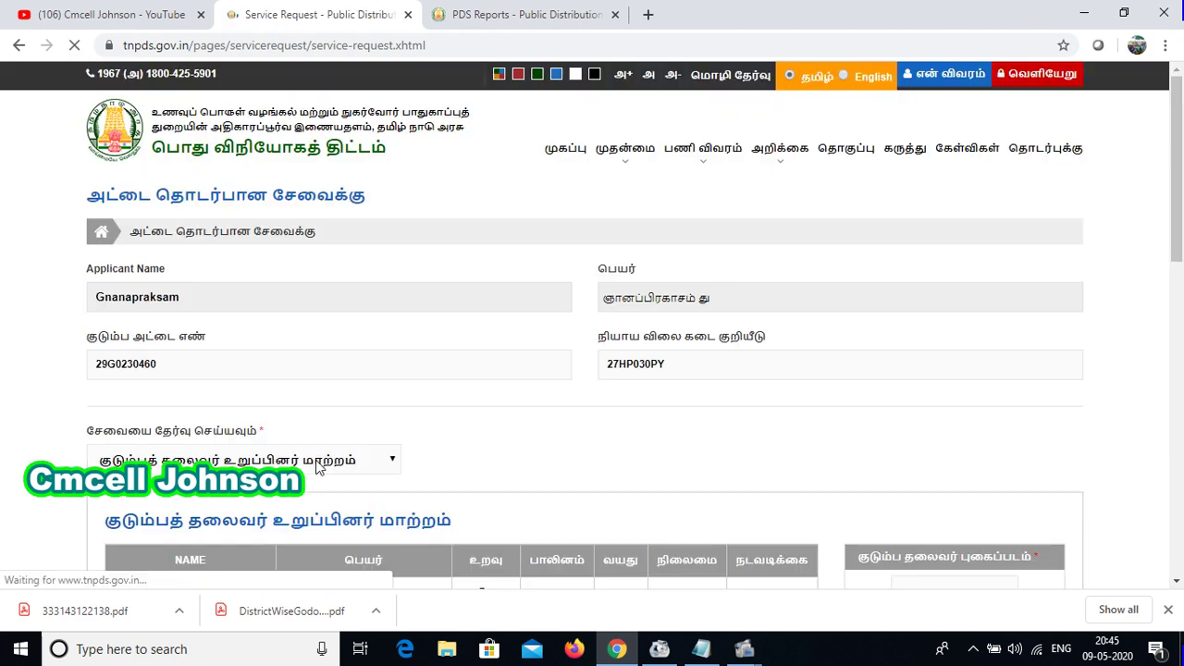
Review the family head change form's member table, edit actions, head's photo section and reason fields
{"action": "scroll", "coordinate": [558, 434], "scroll_direction": "down", "scroll_amount": 1}
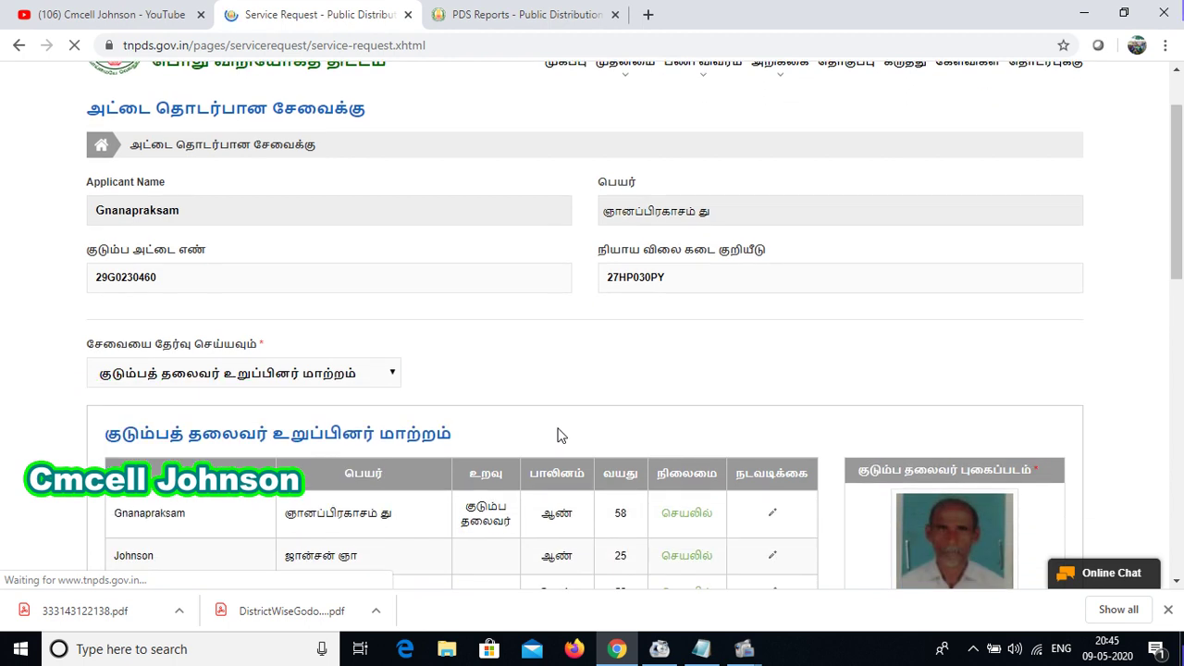
{"action": "scroll", "coordinate": [558, 435], "scroll_direction": "down", "scroll_amount": 2}
{"action": "scroll", "coordinate": [558, 435], "scroll_direction": "down", "scroll_amount": 3}
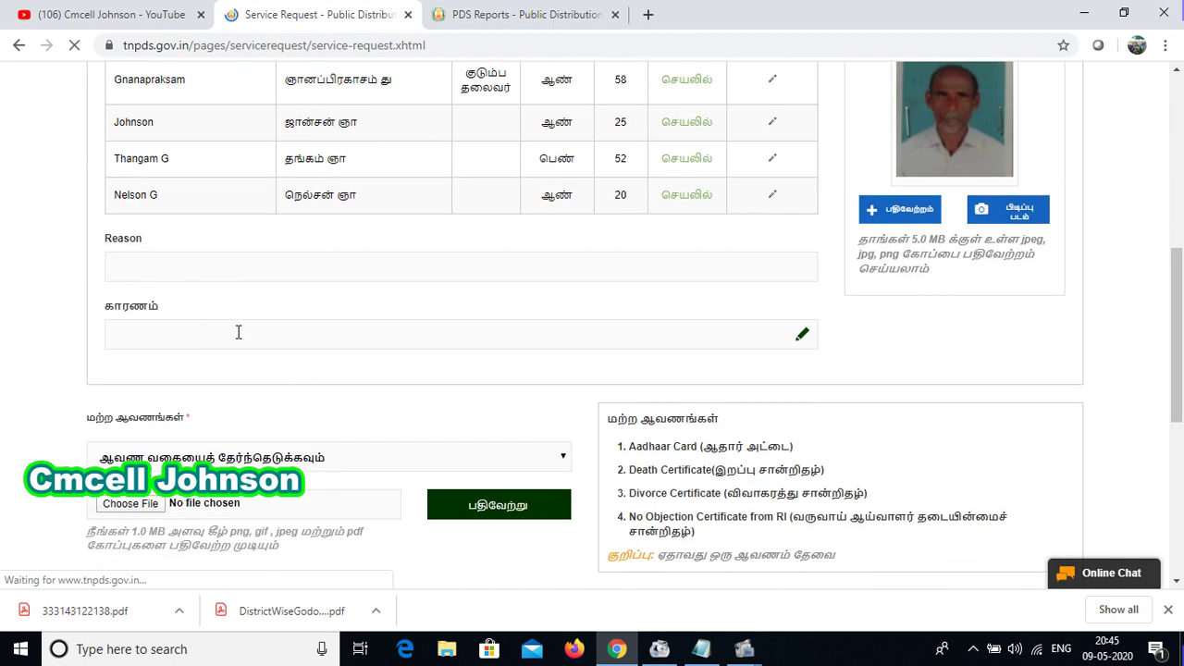
{"action": "scroll", "coordinate": [333, 335], "scroll_direction": "up", "scroll_amount": 2}
{"action": "scroll", "coordinate": [337, 334], "scroll_direction": "up", "scroll_amount": 1}
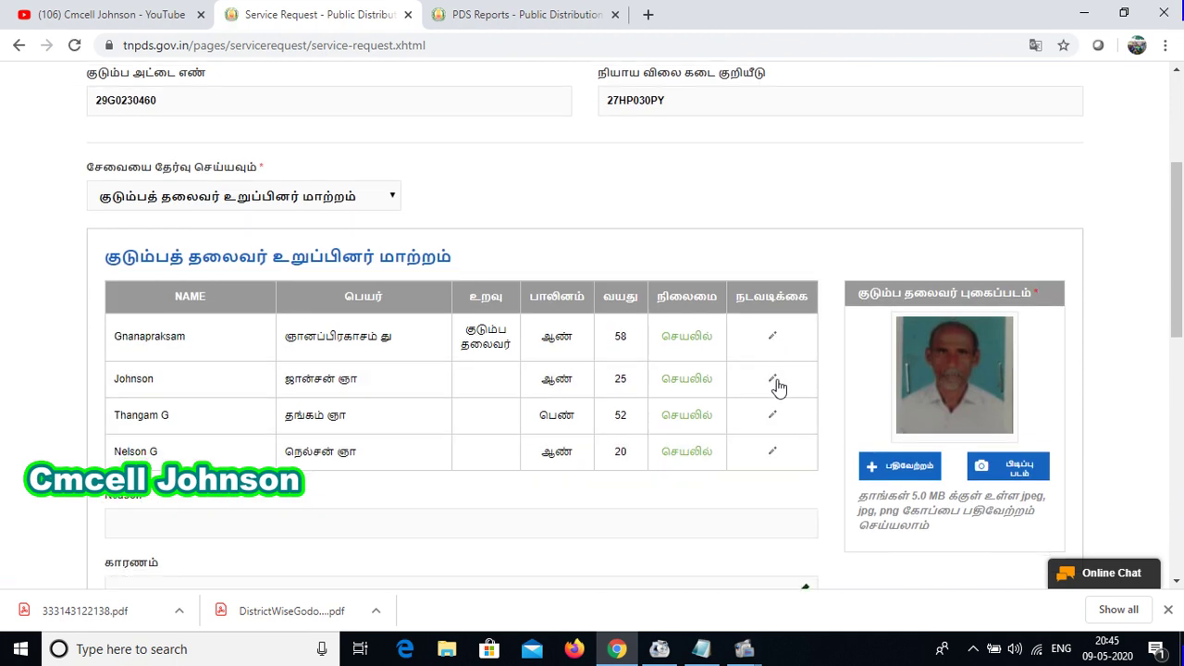
{"action": "scroll", "coordinate": [713, 402], "scroll_direction": "down", "scroll_amount": 3}
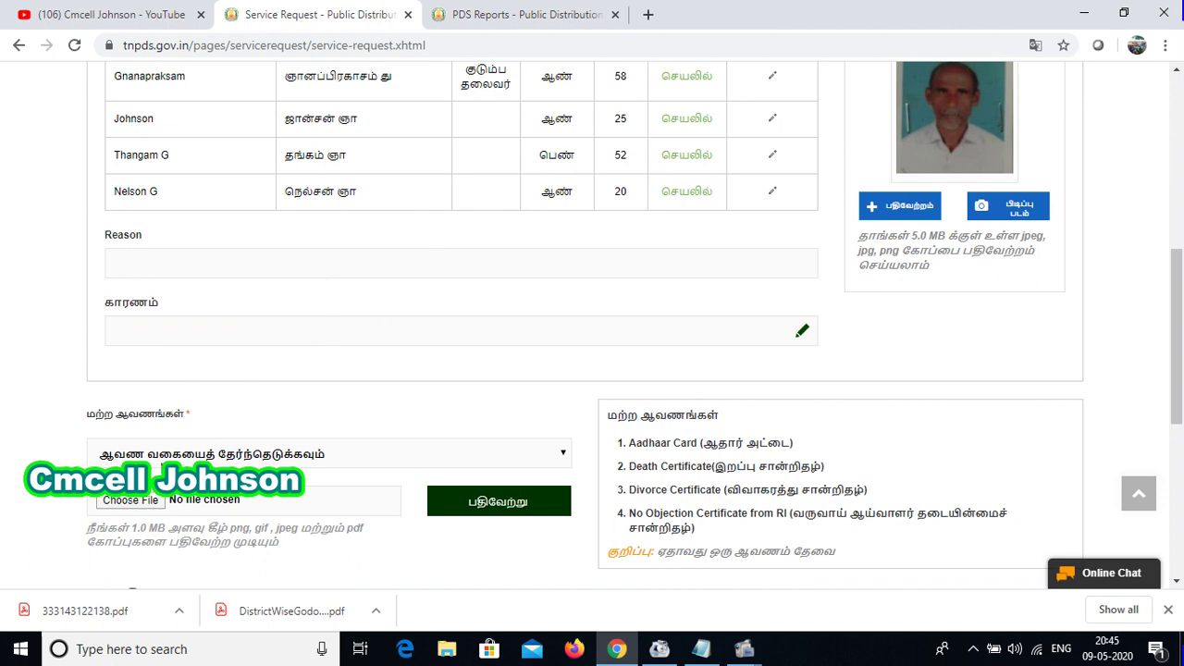
Check the document types available for the family head change and view the declaration section, leaving the document type unselected
{"action": "left_click", "coordinate": [289, 462]}
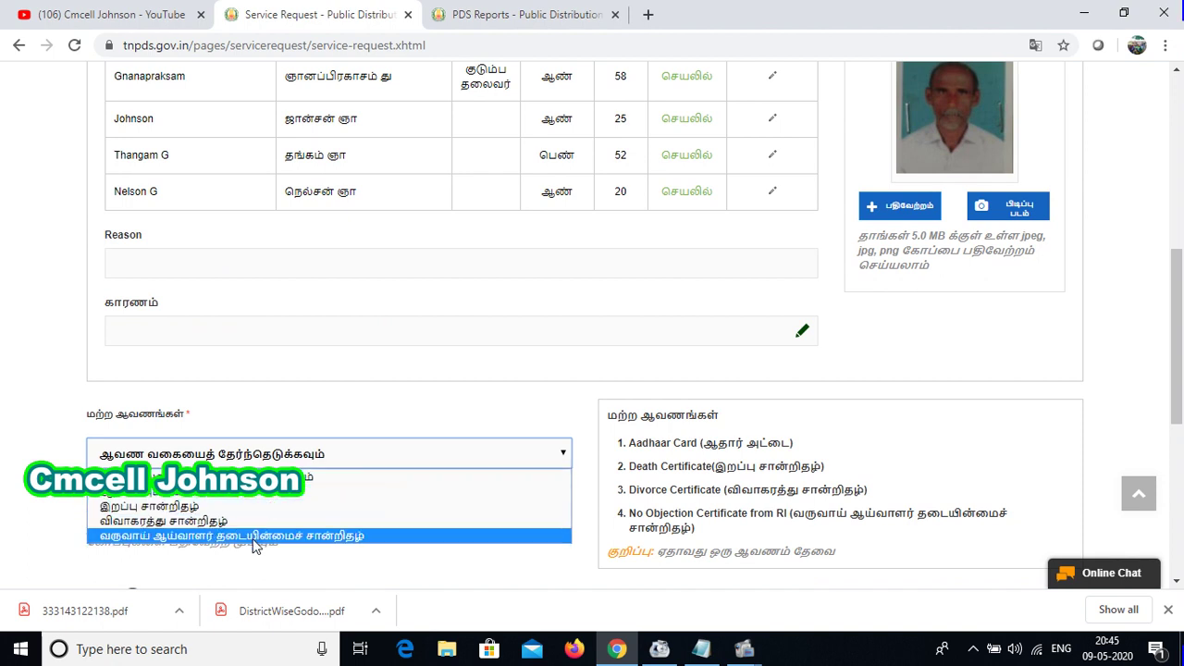
{"action": "left_click", "coordinate": [514, 419]}
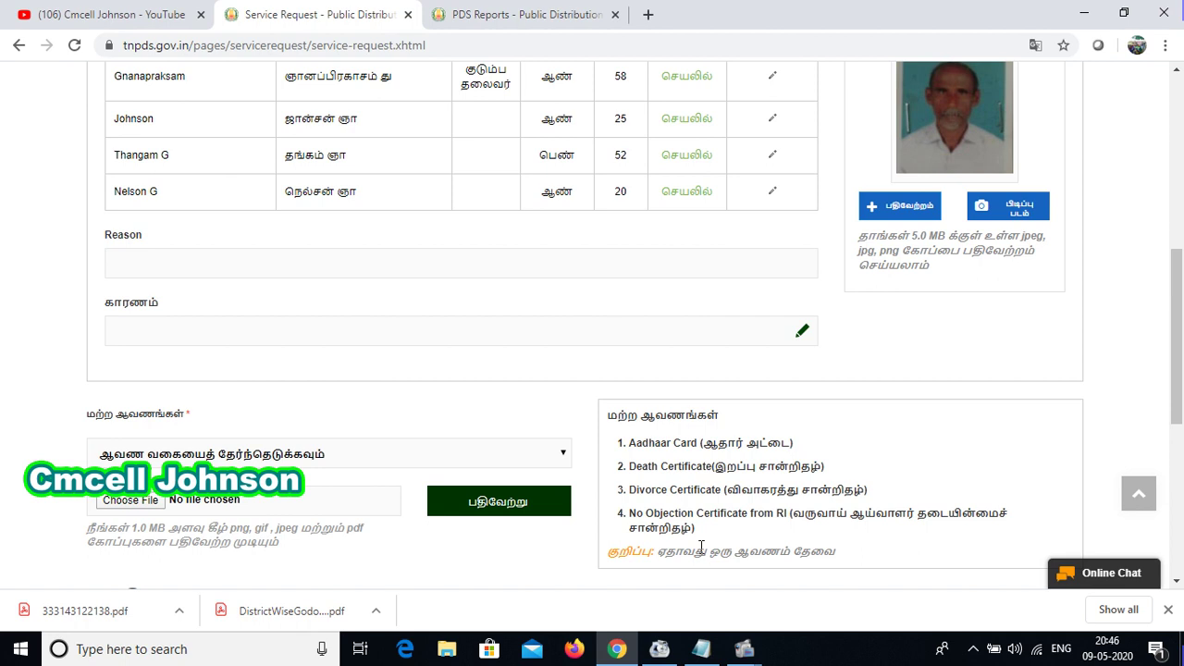
{"action": "scroll", "coordinate": [566, 518], "scroll_direction": "down", "scroll_amount": 3}
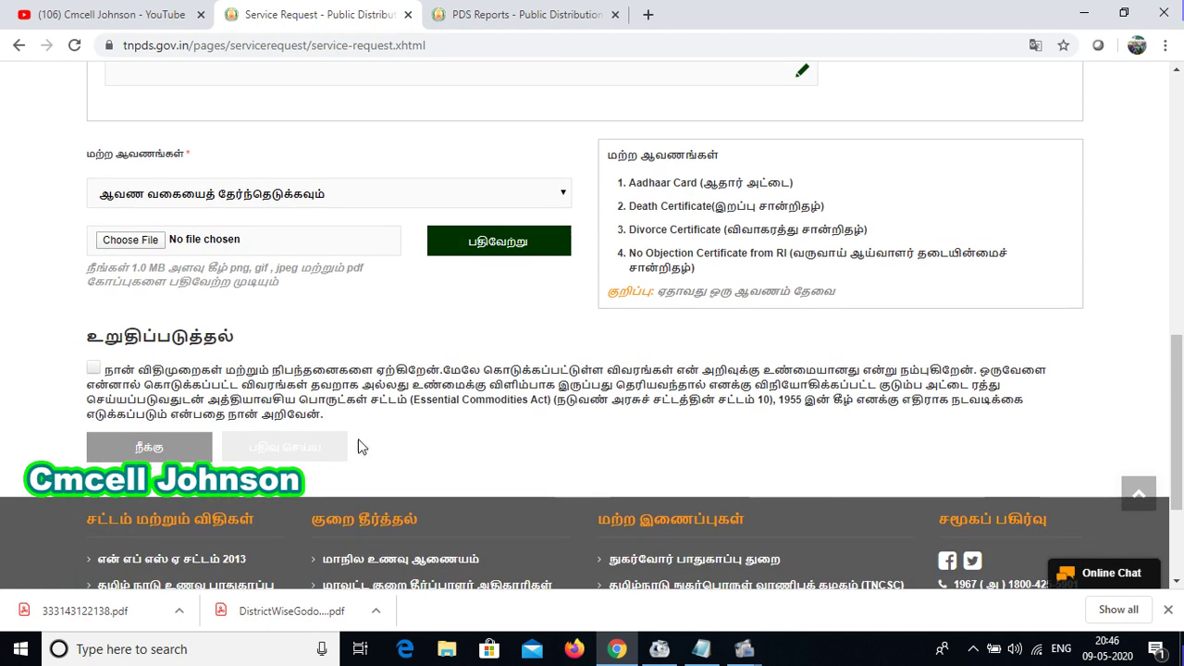
Change the requested service type to family member removal (குடும்ப உறுப்பினர் நீக்க)
{"action": "scroll", "coordinate": [602, 339], "scroll_direction": "up", "scroll_amount": 7}
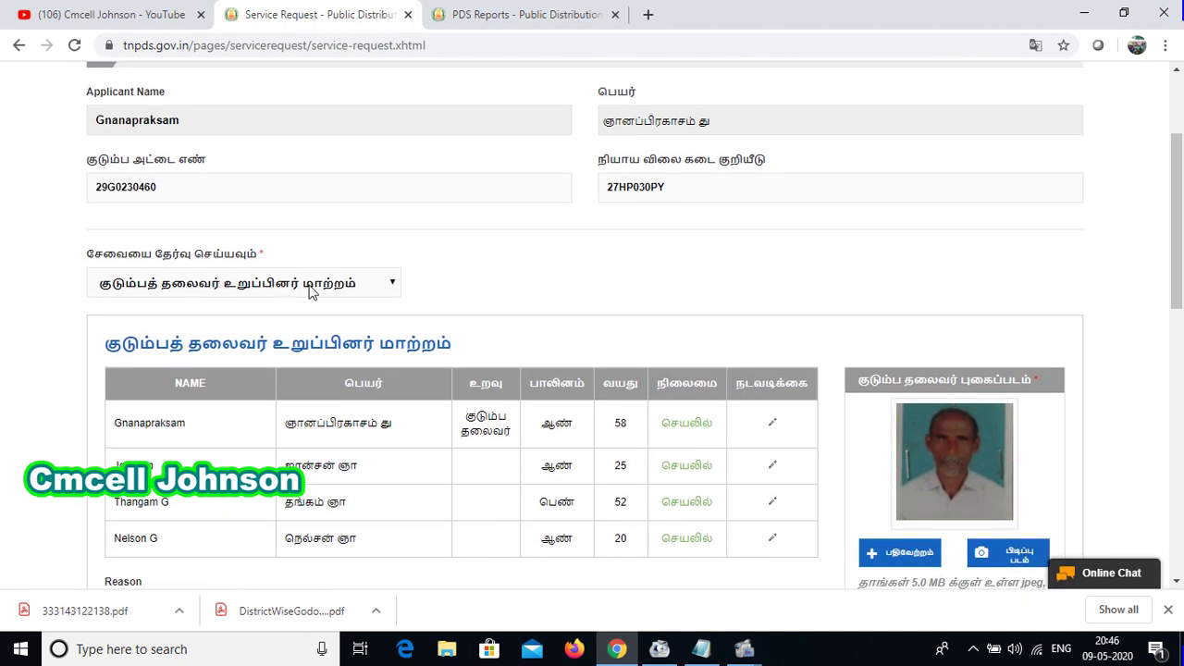
{"action": "left_click", "coordinate": [311, 284]}
{"action": "left_click", "coordinate": [261, 448]}
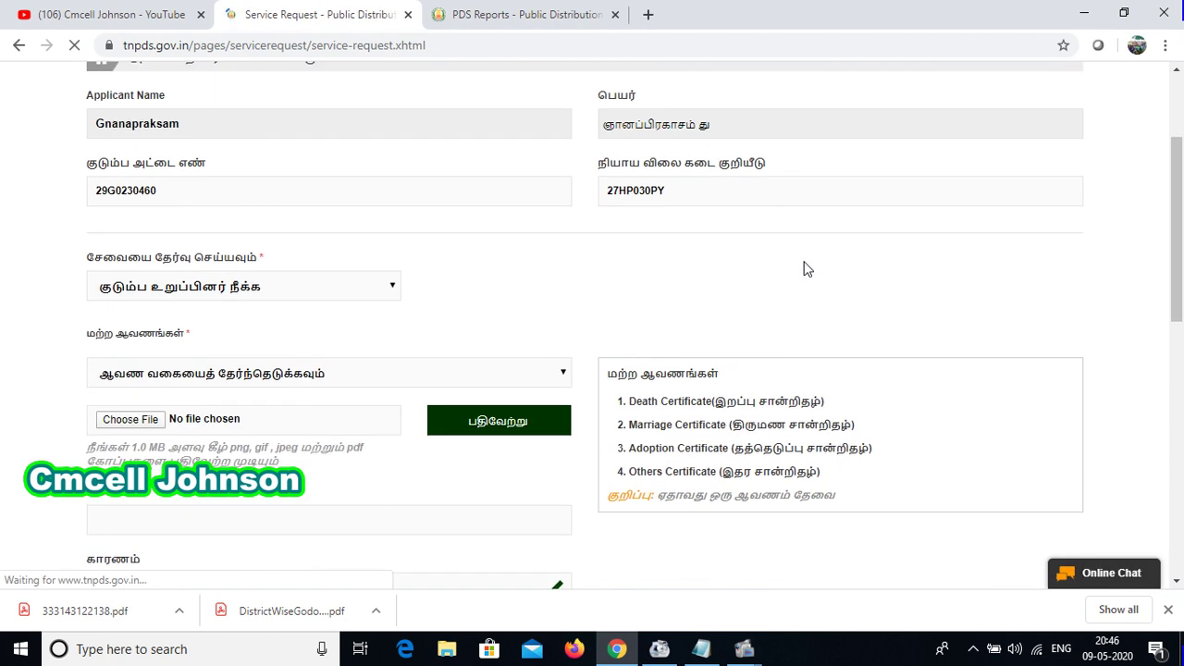
Examine the member removal form's accepted certificates, reason fields, member selection table and declaration
{"action": "scroll", "coordinate": [504, 267], "scroll_direction": "down", "scroll_amount": 2}
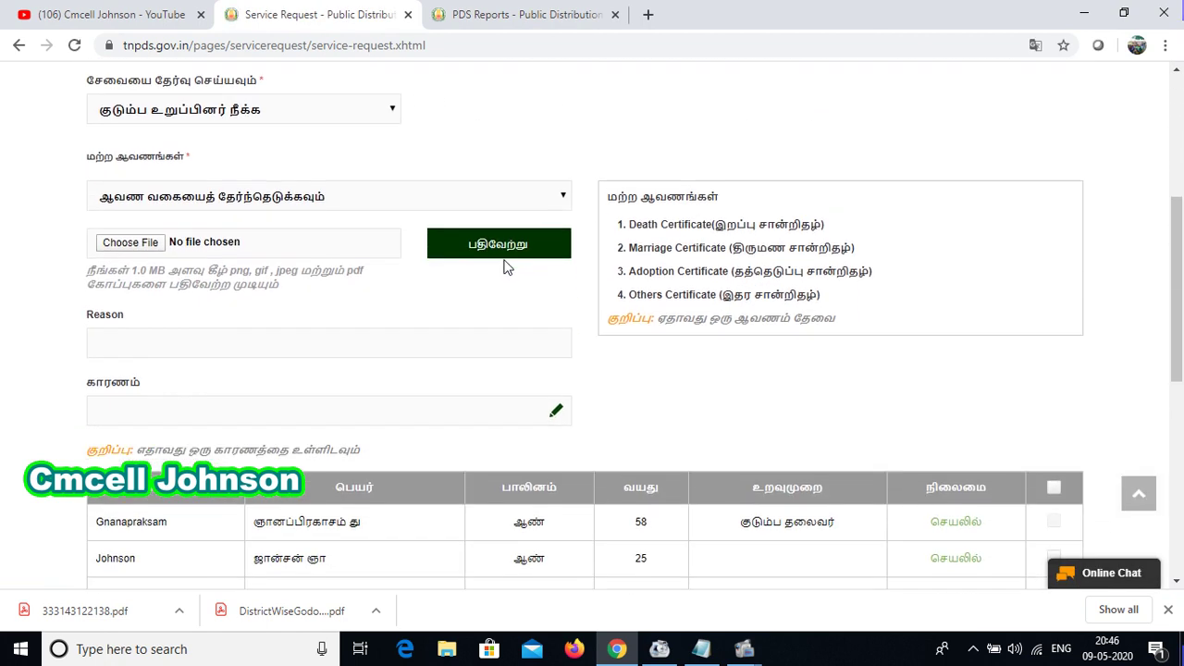
{"action": "scroll", "coordinate": [543, 347], "scroll_direction": "down", "scroll_amount": 2}
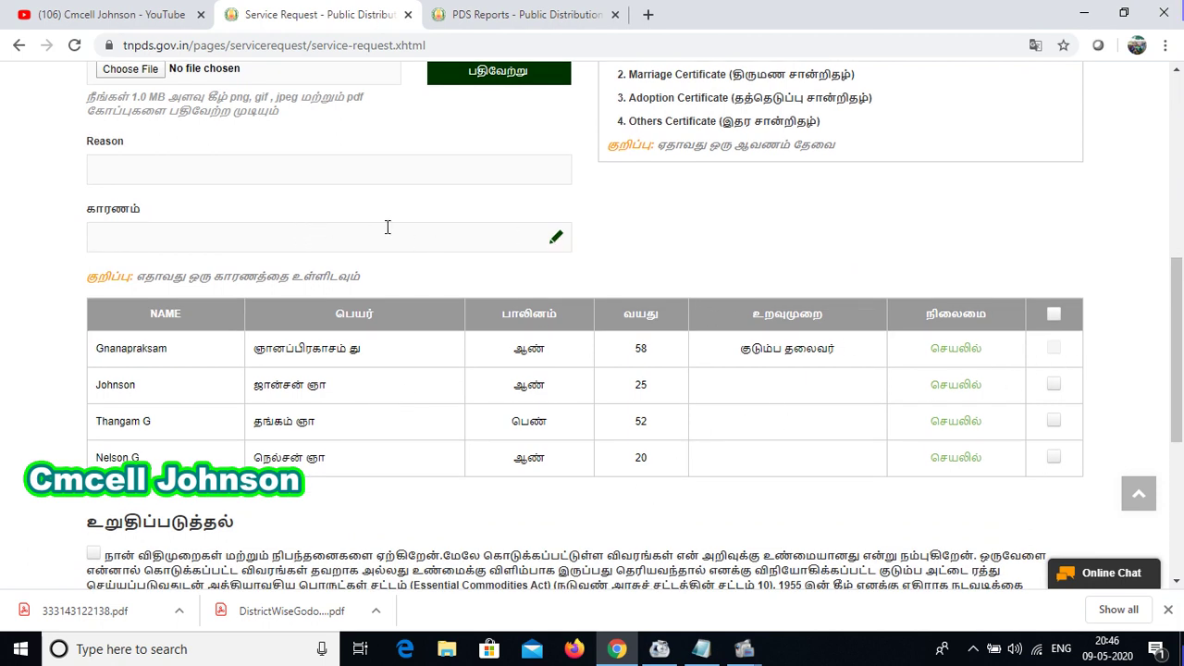
{"action": "scroll", "coordinate": [661, 118], "scroll_direction": "up", "scroll_amount": 2}
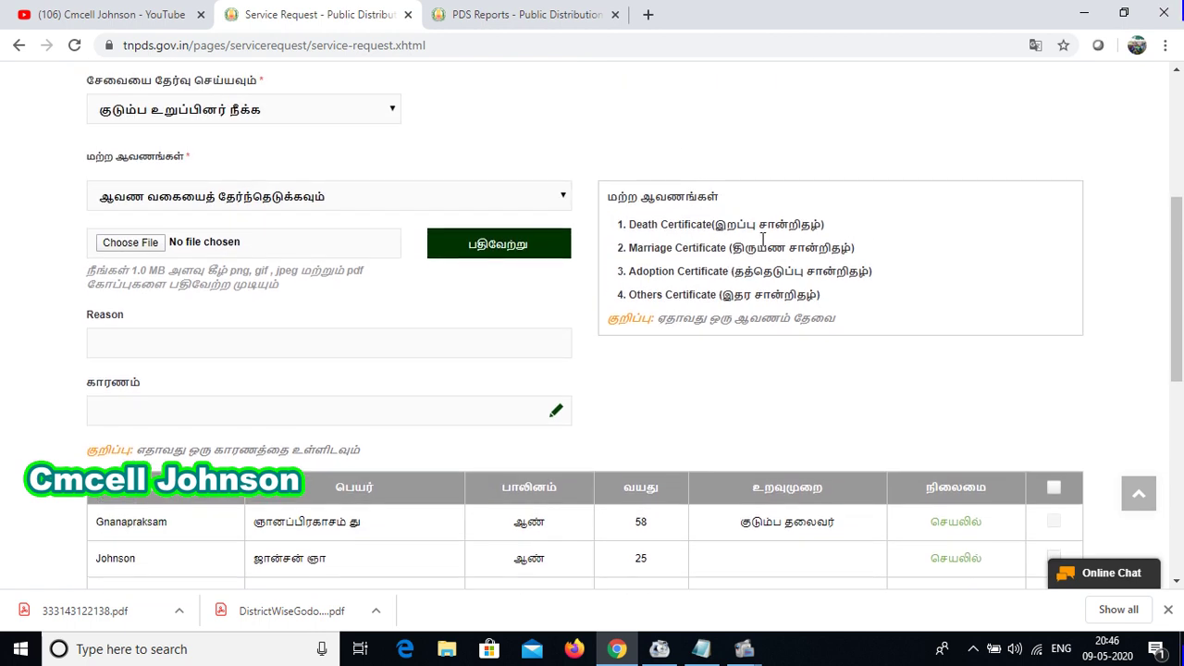
{"action": "left_click_drag", "start_coordinate": [733, 250], "coordinate": [806, 250]}
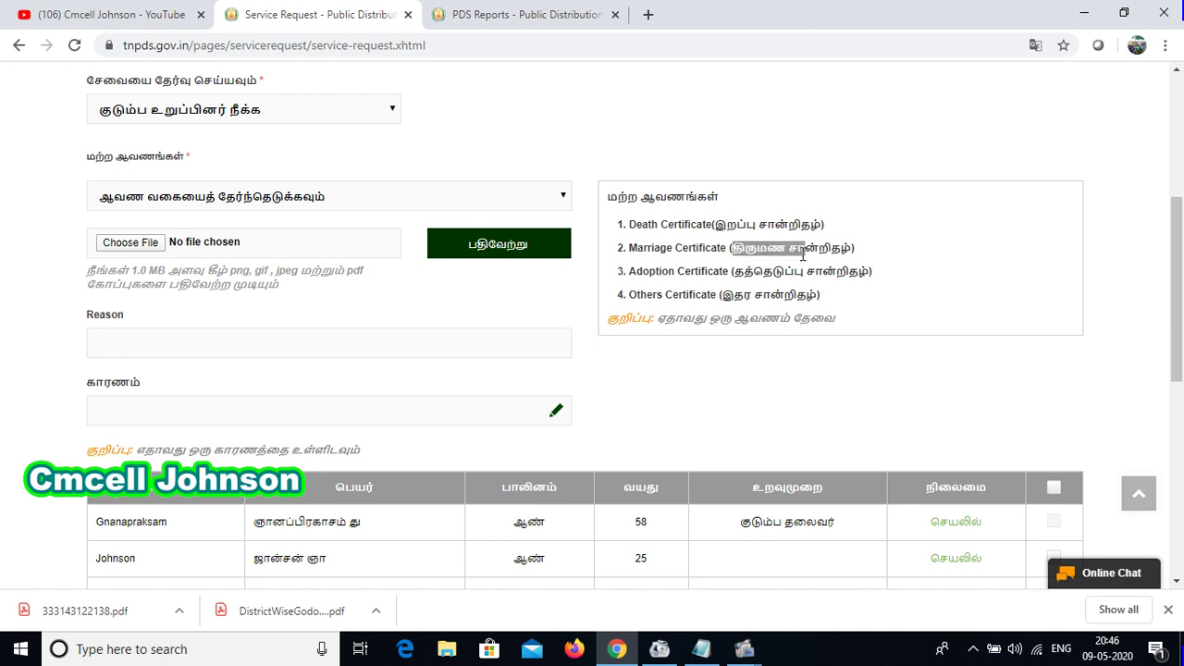
{"action": "scroll", "coordinate": [721, 291], "scroll_direction": "down", "scroll_amount": 3}
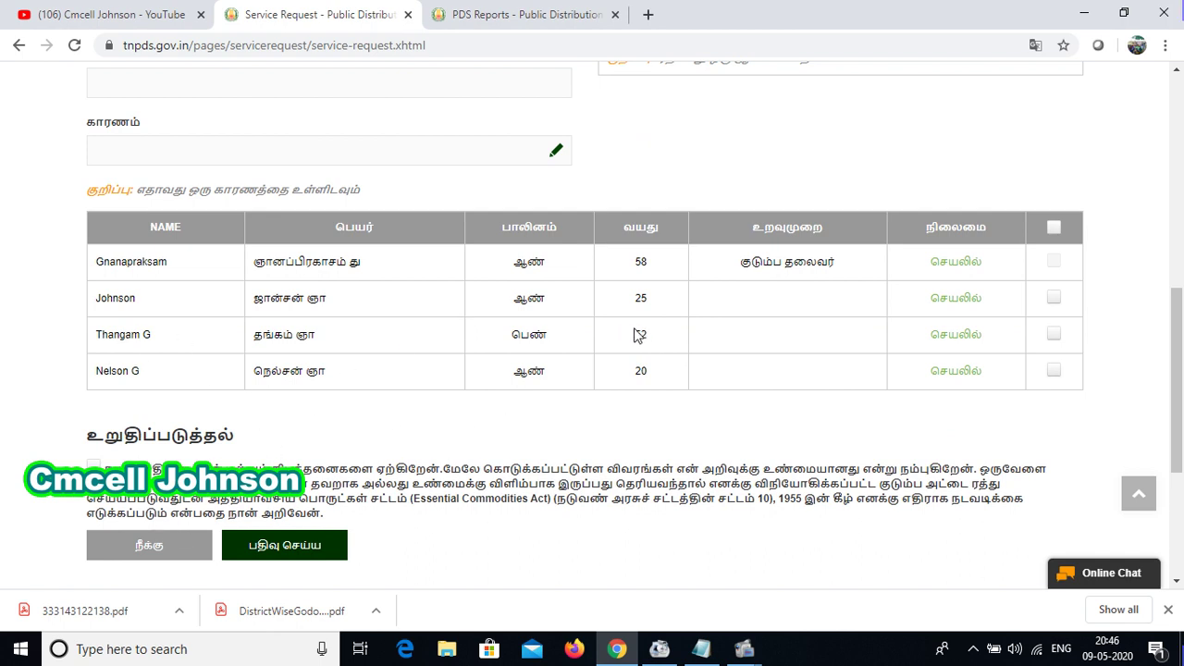
Log out of the ration card account and confirm the logout
{"action": "scroll", "coordinate": [601, 312], "scroll_direction": "up", "scroll_amount": 8}
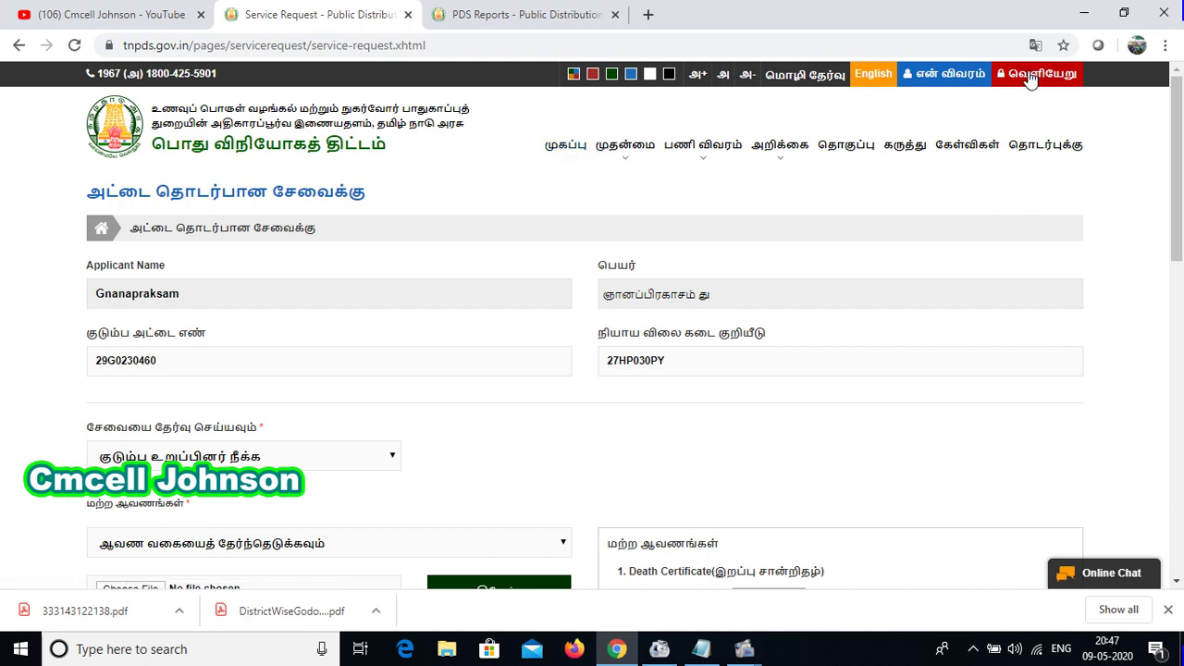
{"action": "left_click", "coordinate": [1062, 79]}
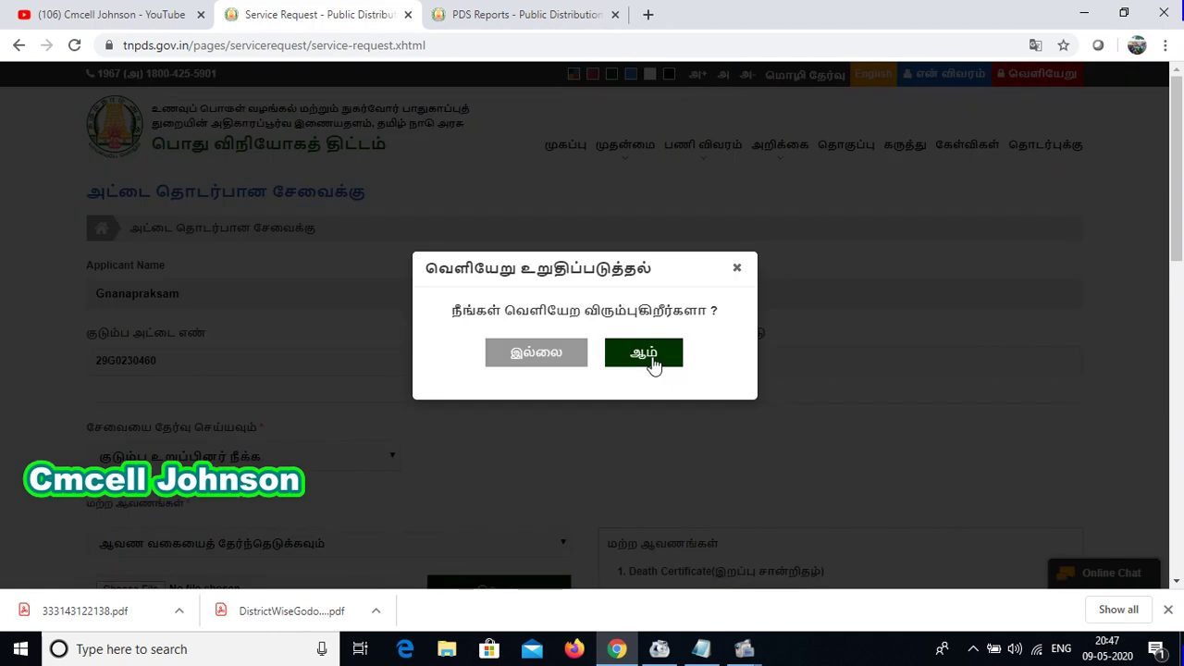
{"action": "left_click", "coordinate": [645, 354]}
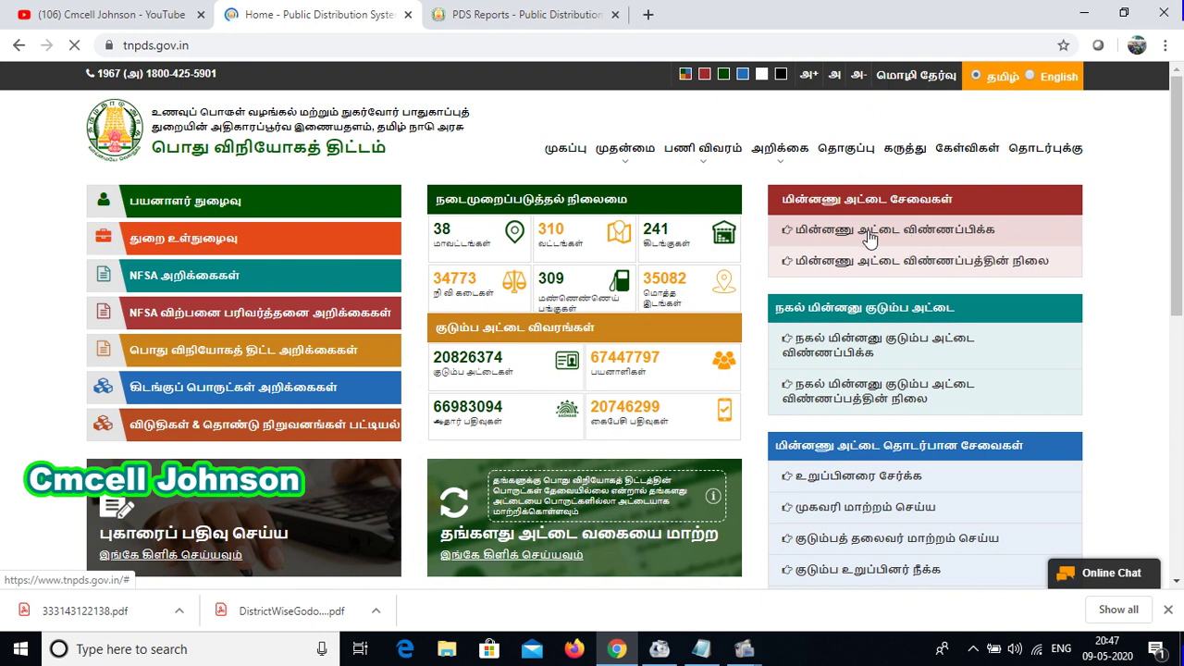
Close the PDS Reports tab and go to the new smart card application form (மின்னணு அட்டை விண்ணப்பிக்க)
{"action": "left_click", "coordinate": [500, 14]}
{"action": "left_click", "coordinate": [622, 14]}
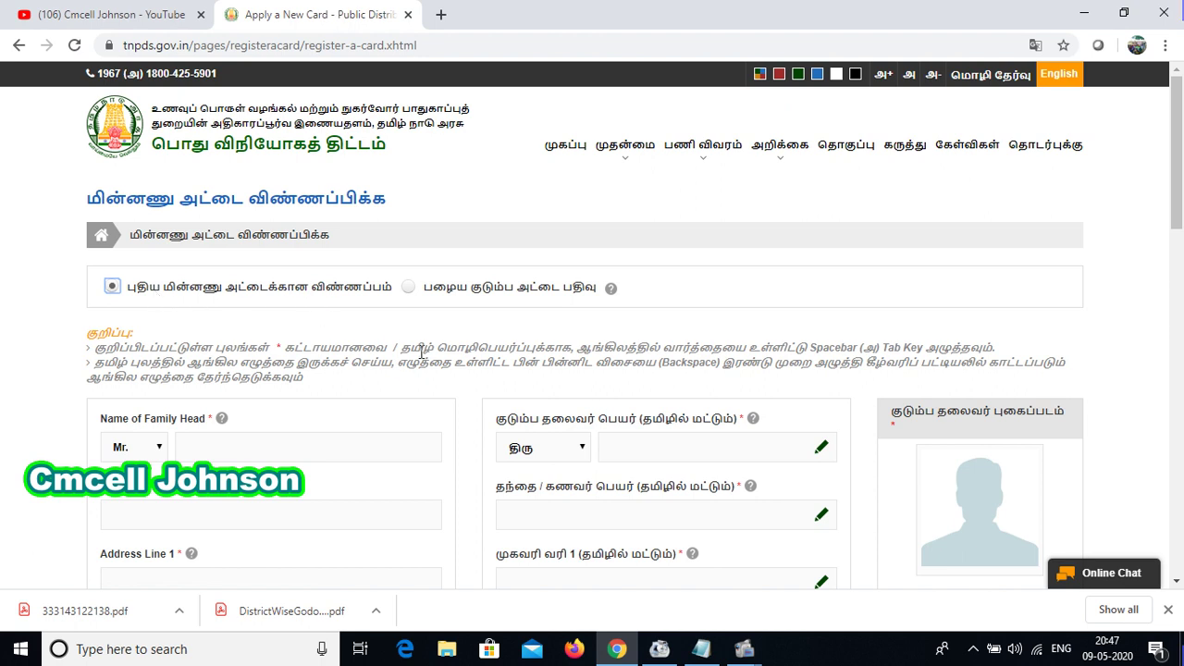
View the Tamil on-screen keyboard for the family head's Tamil name, then dismiss it without entering anything
{"action": "scroll", "coordinate": [277, 392], "scroll_direction": "down", "scroll_amount": 1}
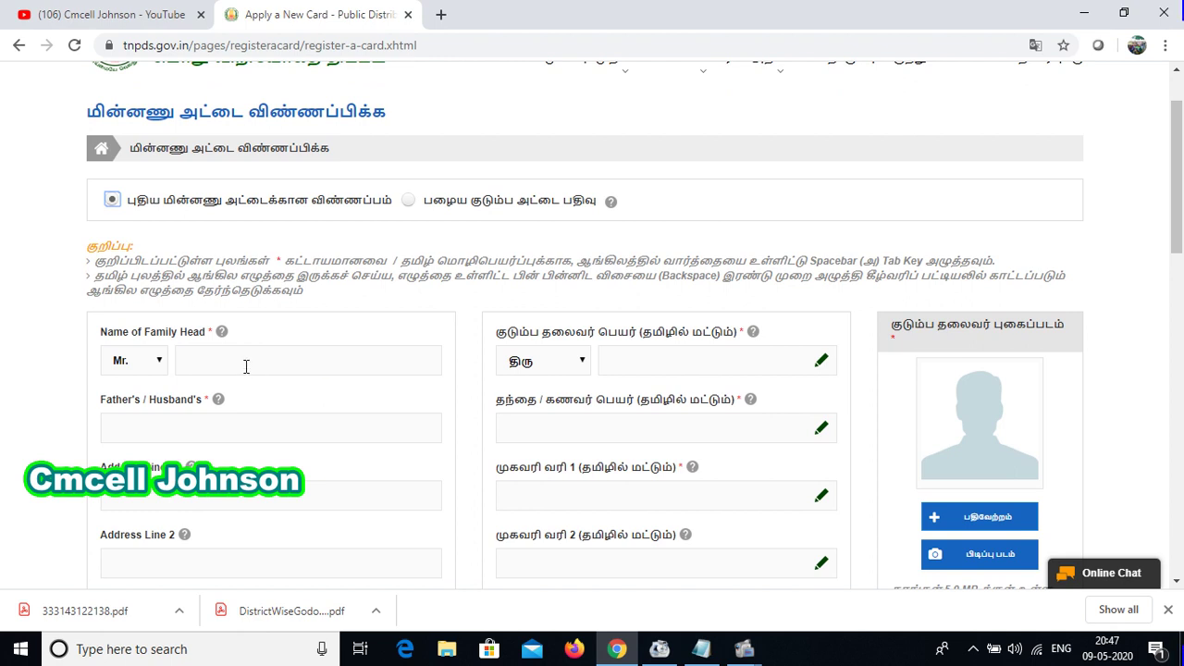
{"action": "scroll", "coordinate": [249, 366], "scroll_direction": "down", "scroll_amount": 1}
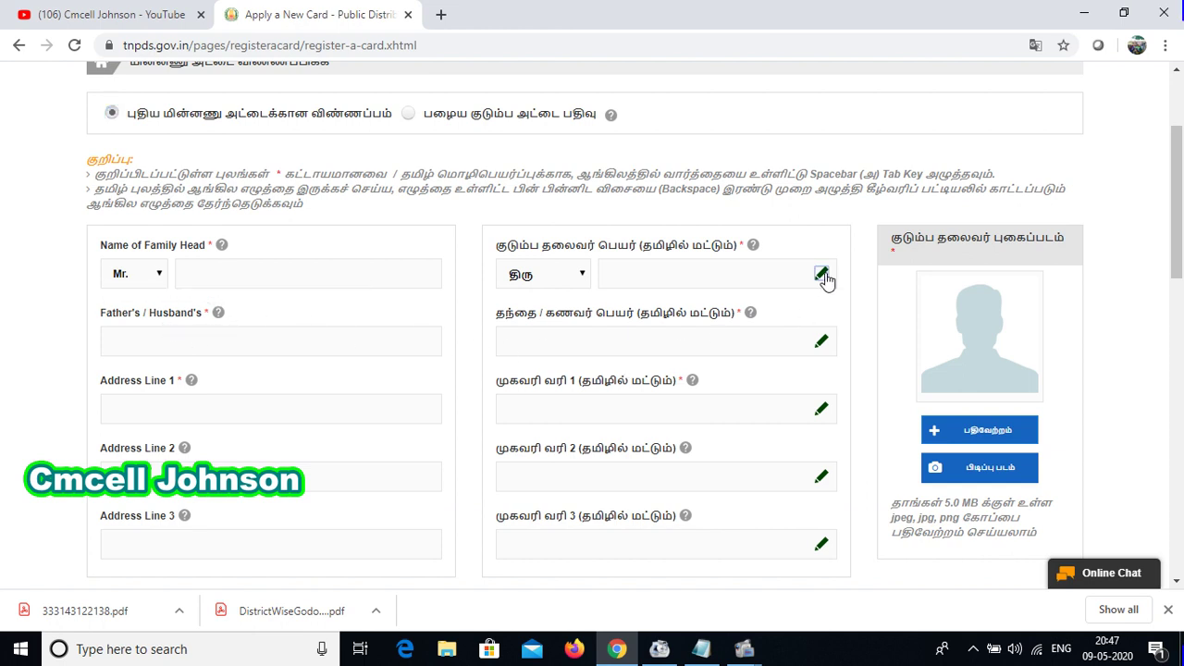
{"action": "left_click", "coordinate": [821, 273]}
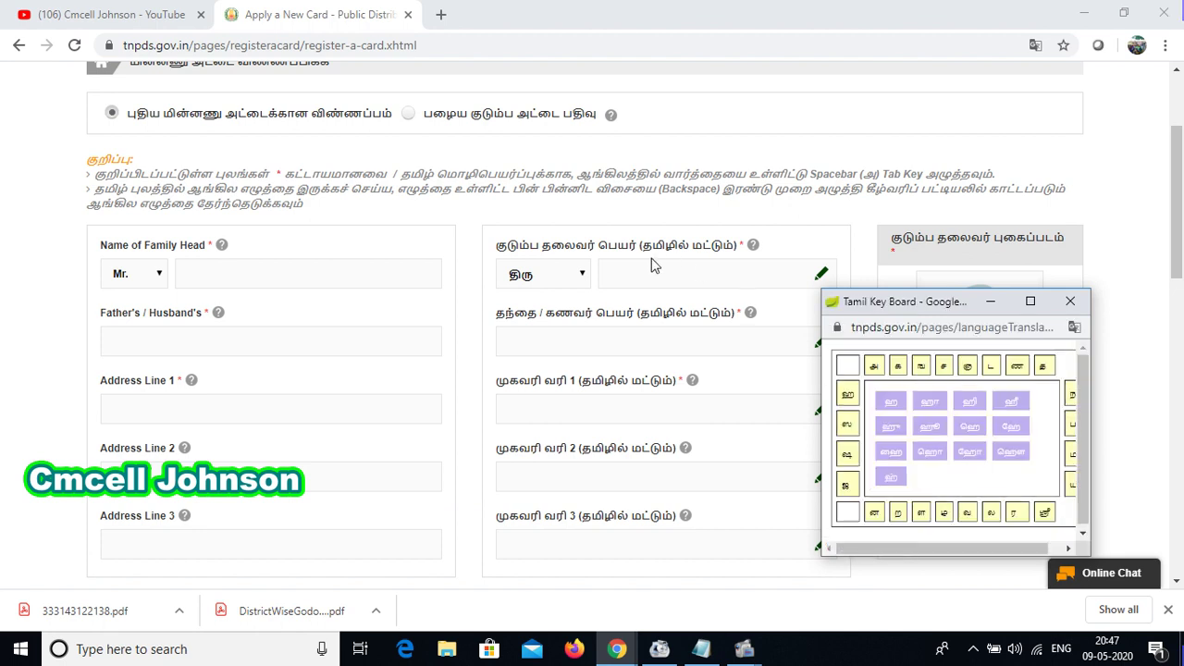
{"action": "left_click", "coordinate": [1071, 301]}
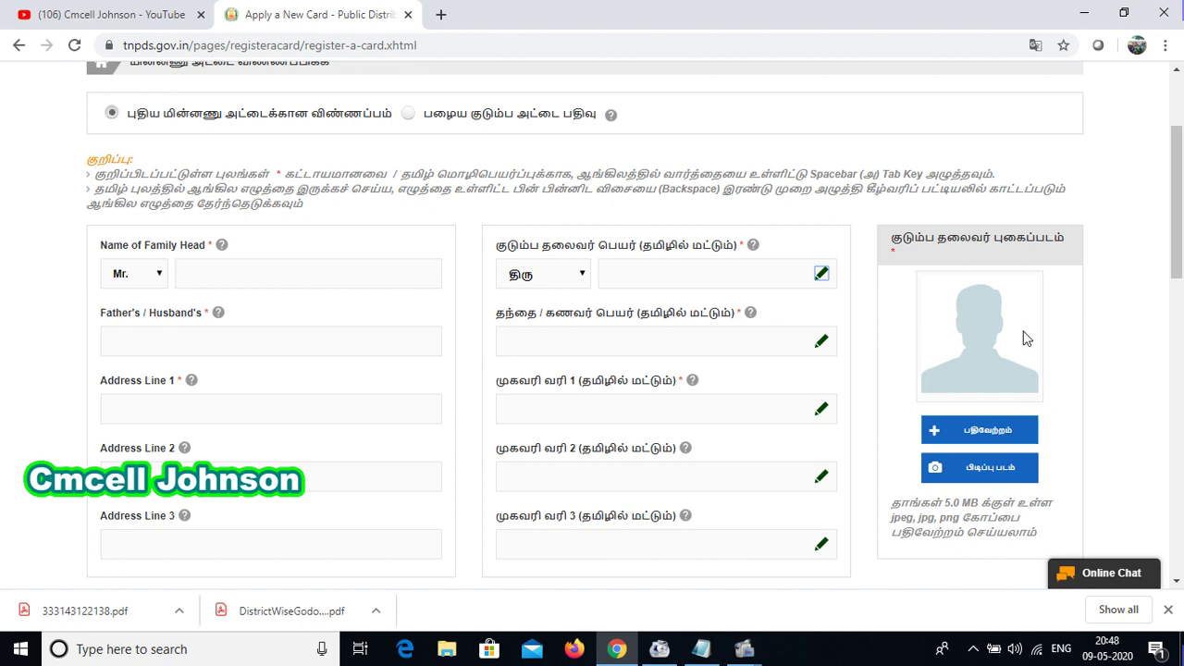
Review the address fields and check the taluk (மண்டலம் / வட்டம்) and village (கிராமம்) options without choosing any
{"action": "scroll", "coordinate": [997, 393], "scroll_direction": "down", "scroll_amount": 1}
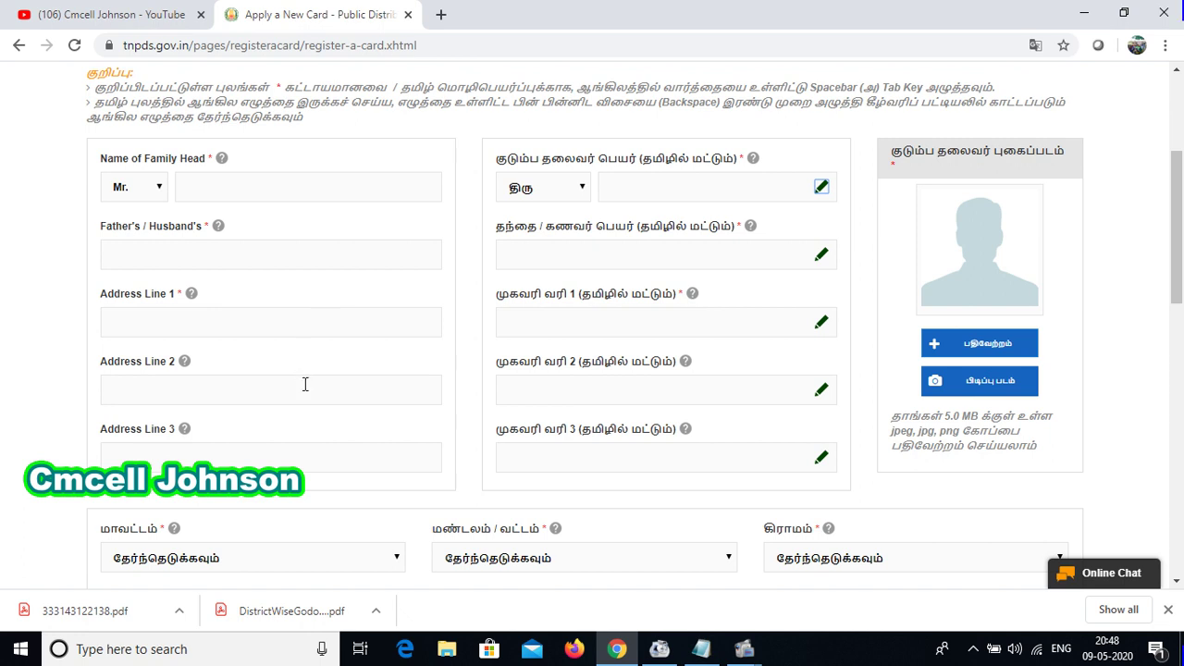
{"action": "scroll", "coordinate": [416, 425], "scroll_direction": "down", "scroll_amount": 2}
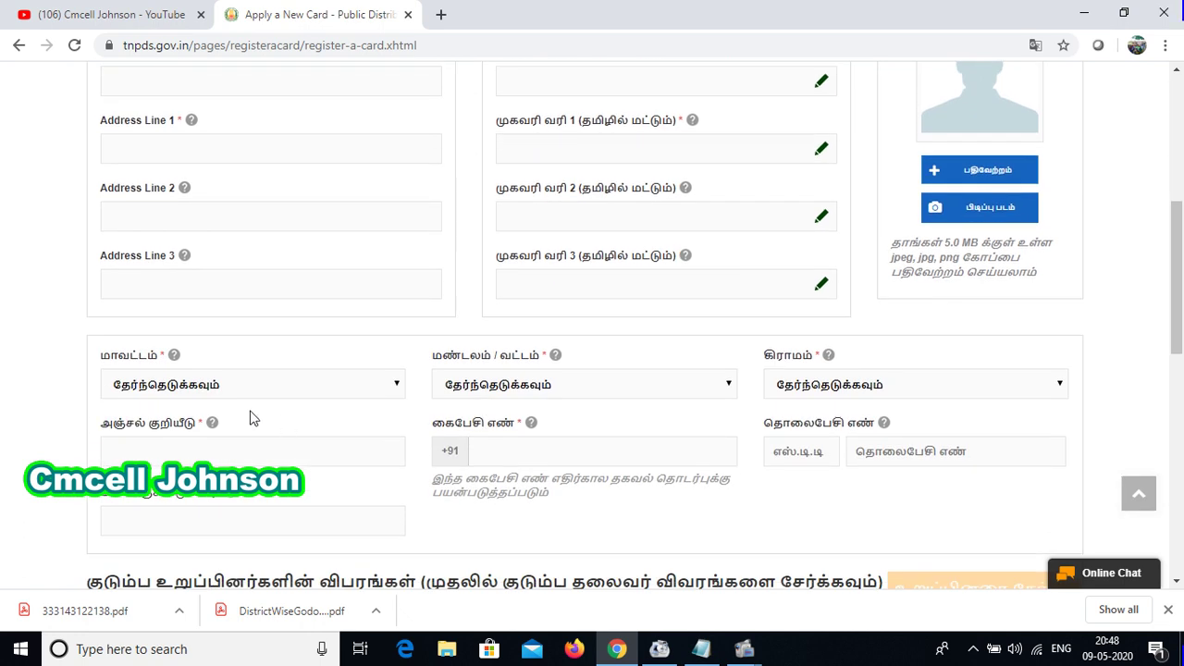
{"action": "left_click", "coordinate": [560, 393]}
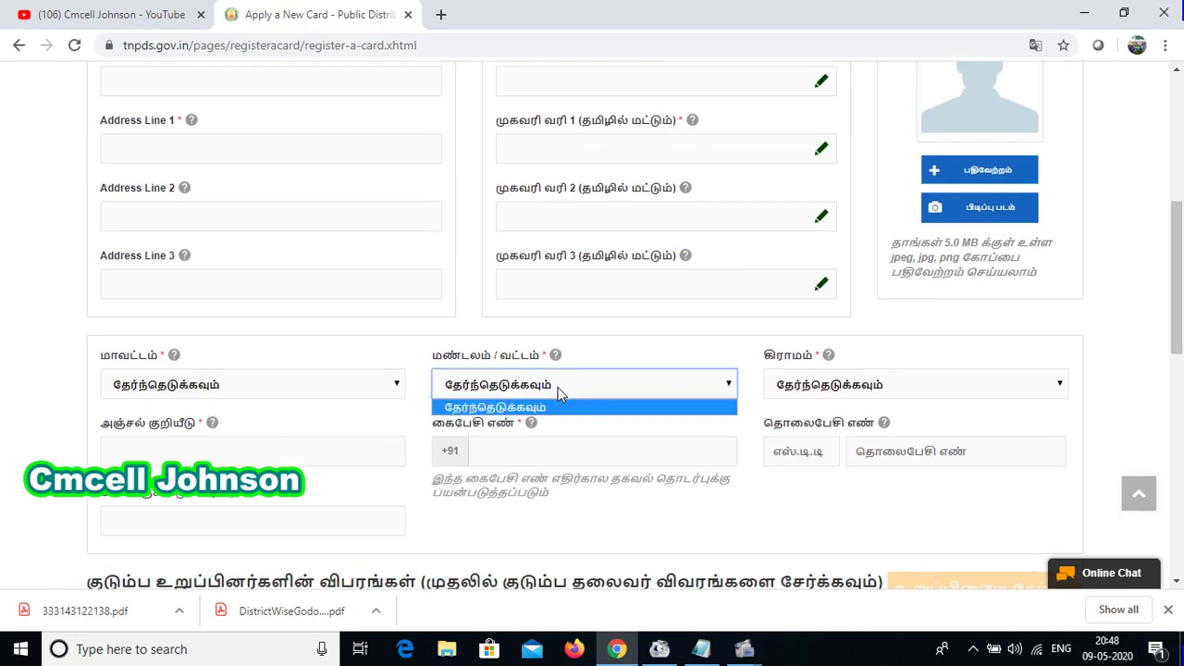
{"action": "left_click", "coordinate": [811, 385]}
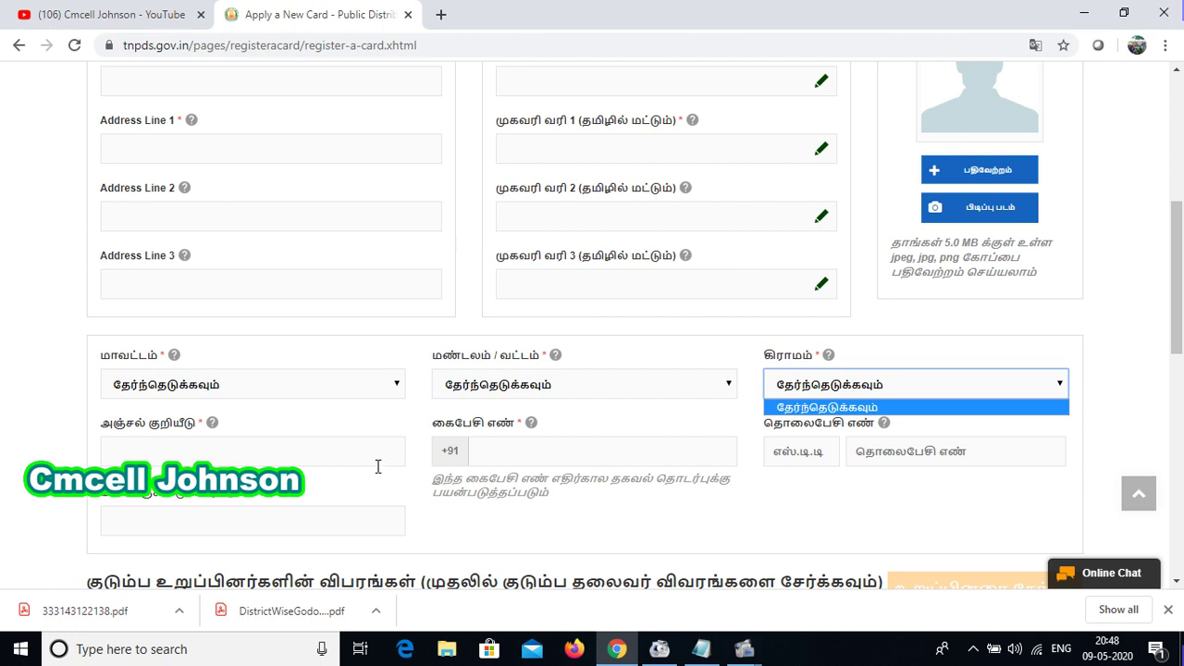
Examine the application form's member details, card type options, residence proof upload, gas connection and declaration sections, leaving everything unselected
{"action": "scroll", "coordinate": [370, 471], "scroll_direction": "down", "scroll_amount": 2}
{"action": "scroll", "coordinate": [410, 385], "scroll_direction": "down", "scroll_amount": 1}
{"action": "scroll", "coordinate": [409, 385], "scroll_direction": "down", "scroll_amount": 1}
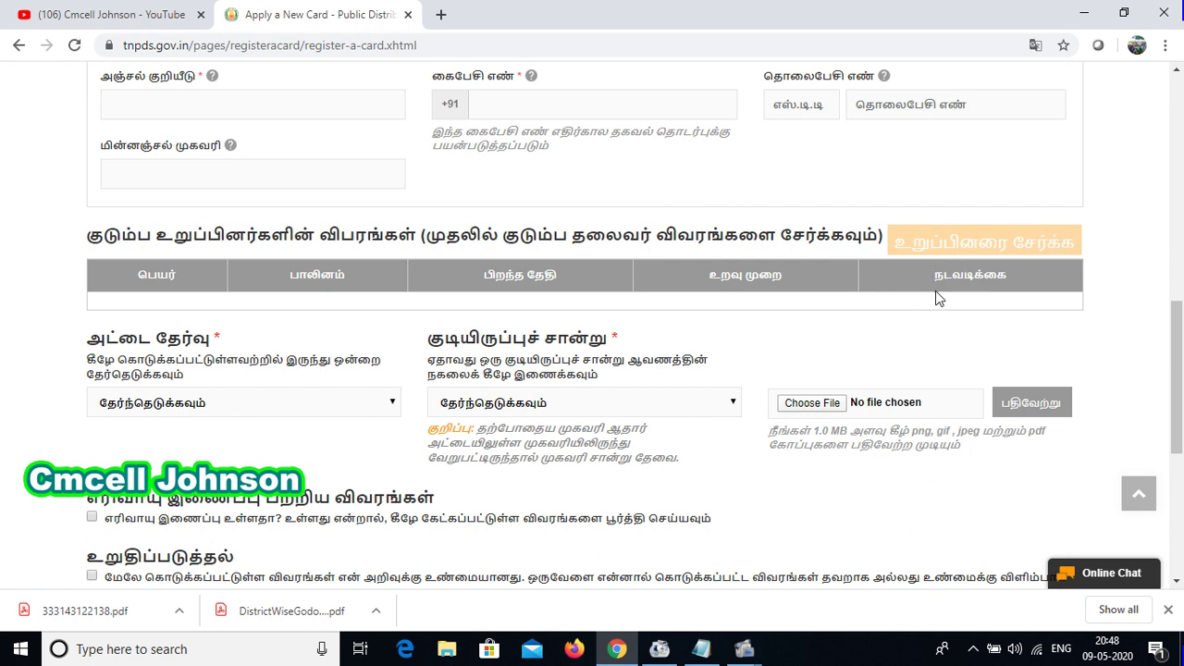
{"action": "scroll", "coordinate": [629, 359], "scroll_direction": "down", "scroll_amount": 2}
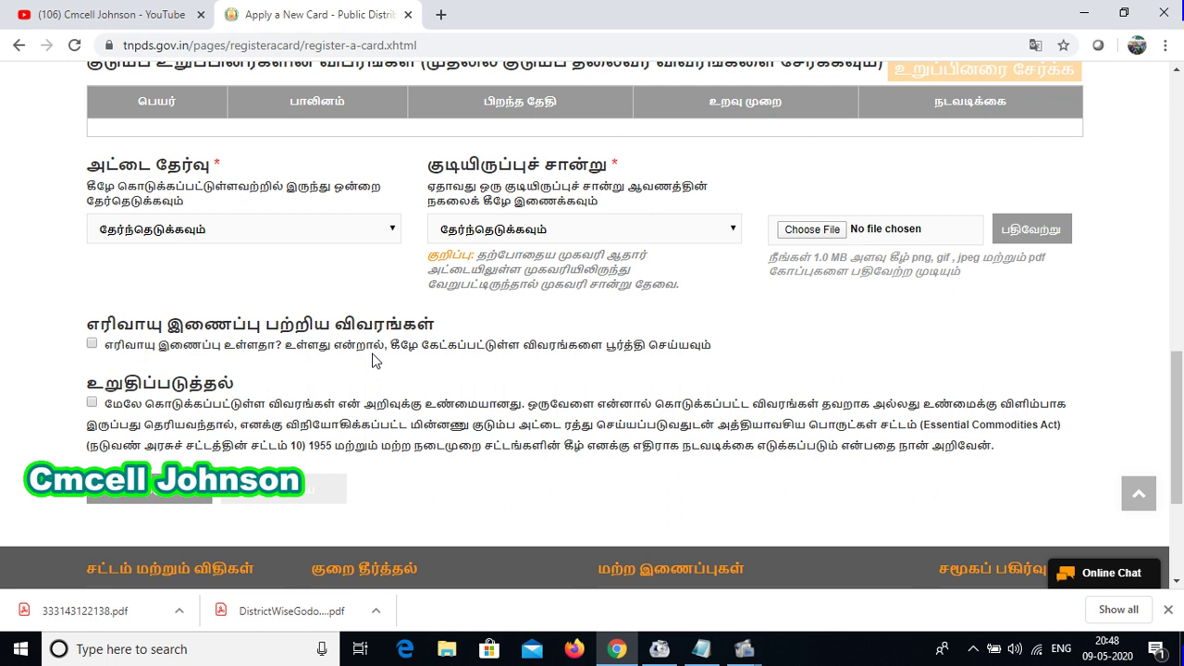
{"action": "scroll", "coordinate": [313, 373], "scroll_direction": "up", "scroll_amount": 2}
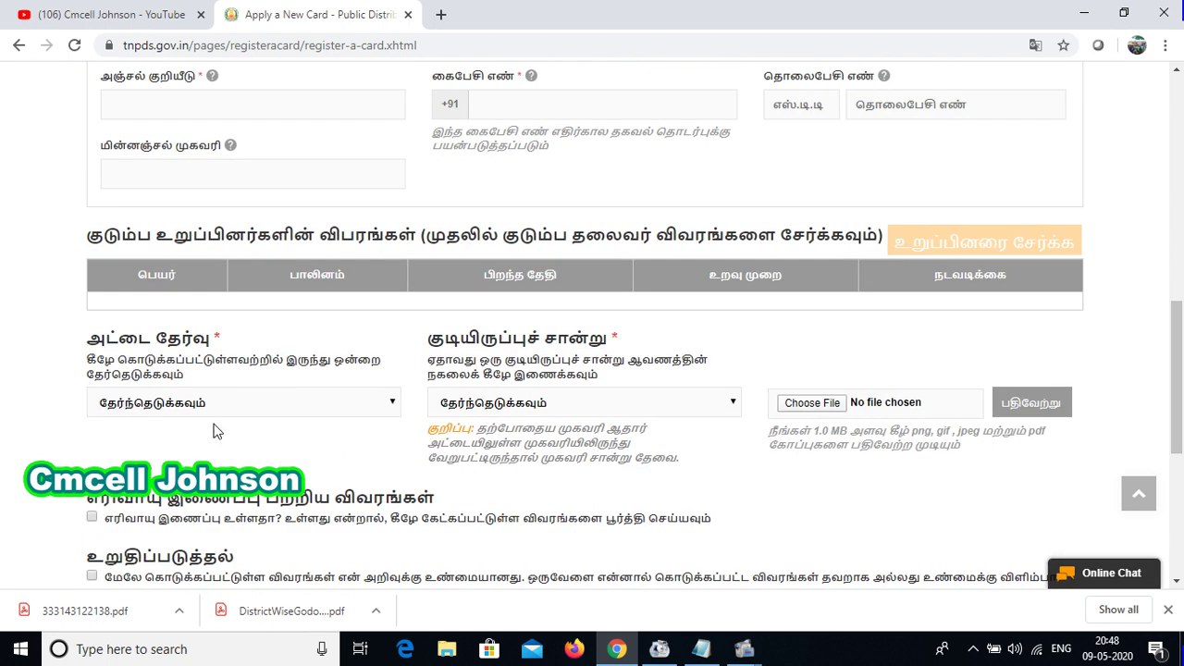
{"action": "left_click", "coordinate": [249, 405]}
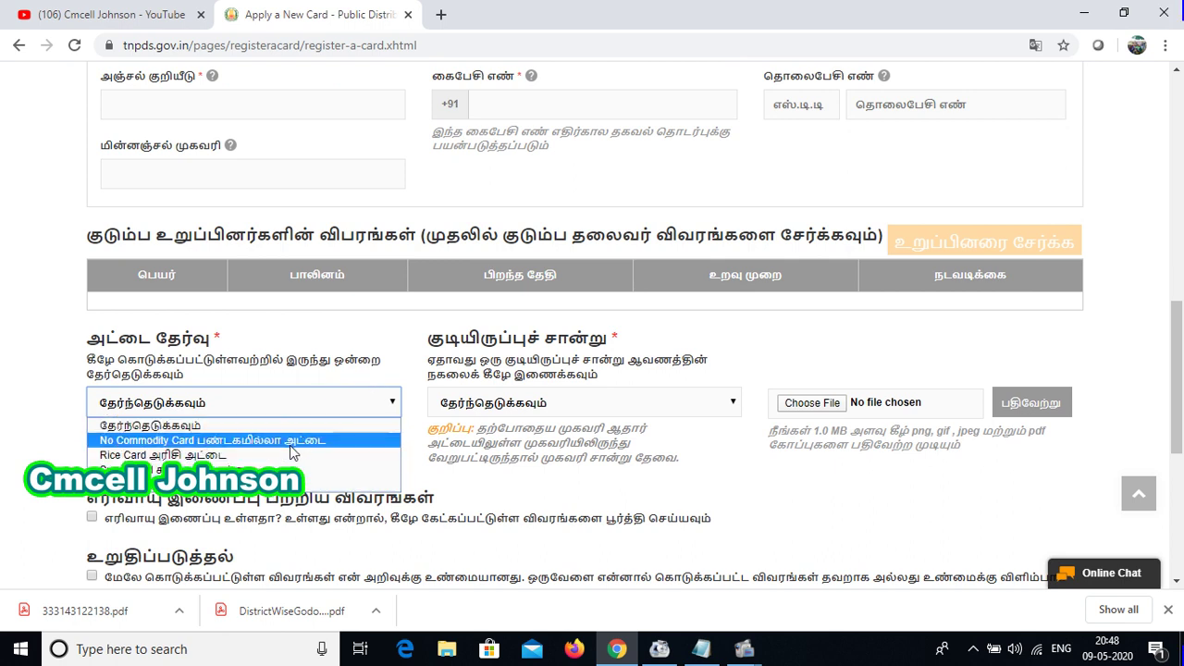
{"action": "left_click", "coordinate": [379, 348]}
{"action": "scroll", "coordinate": [641, 306], "scroll_direction": "up", "scroll_amount": 6}
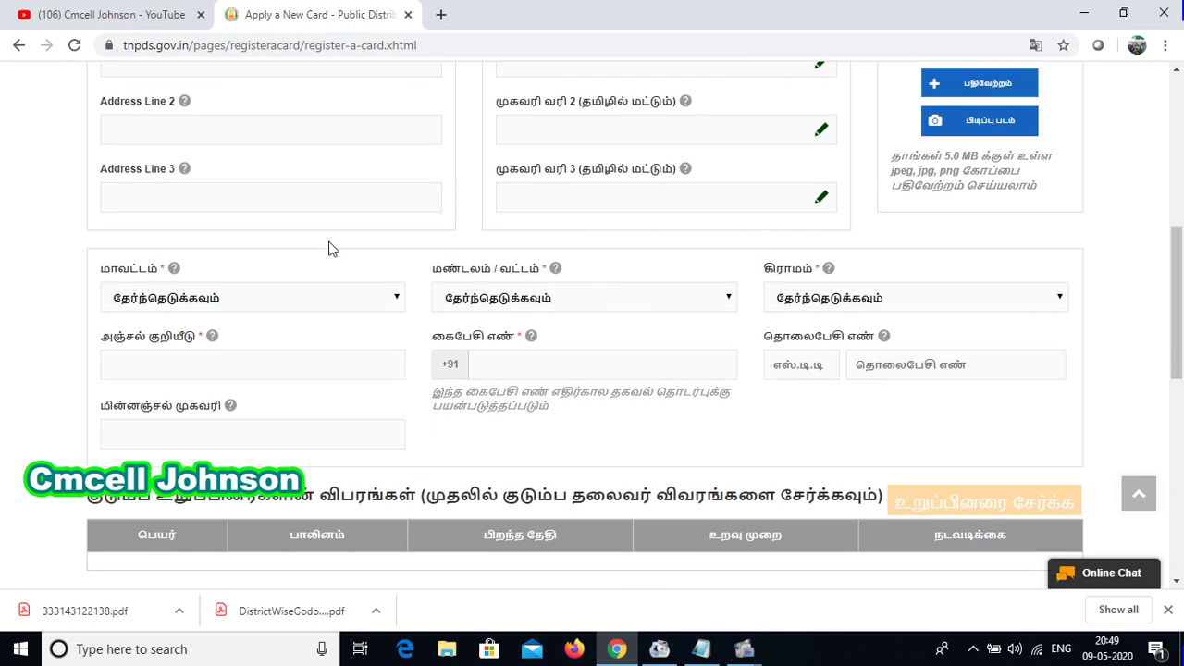
{"action": "scroll", "coordinate": [846, 423], "scroll_direction": "down", "scroll_amount": 8}
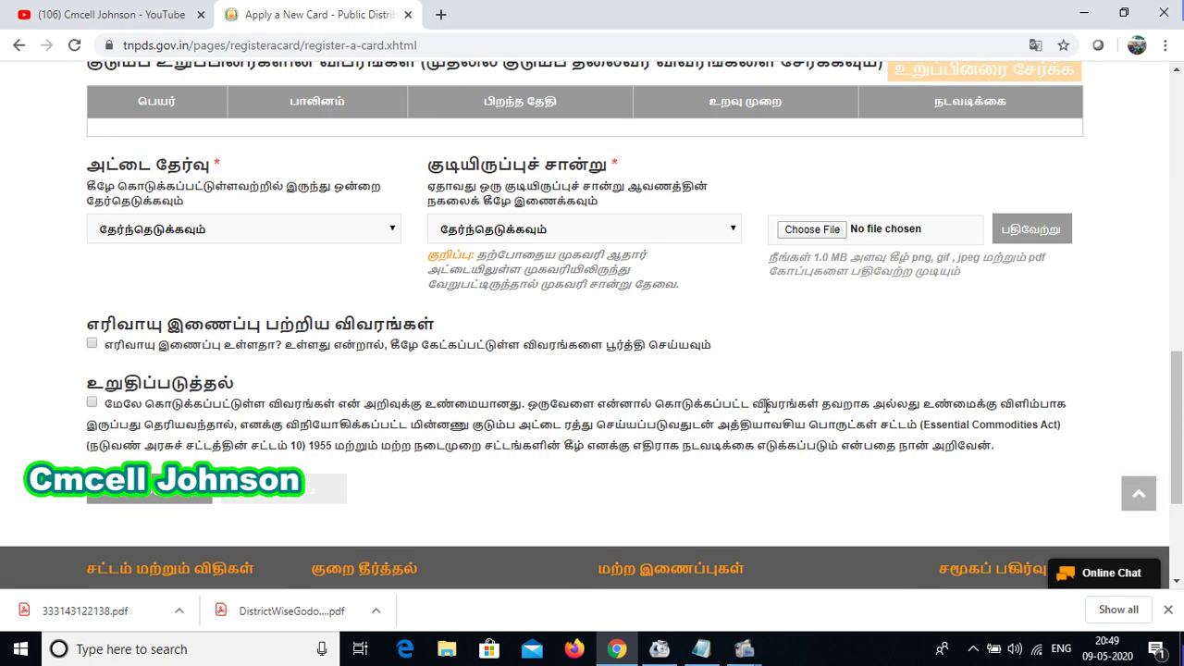
{"action": "scroll", "coordinate": [721, 391], "scroll_direction": "up", "scroll_amount": 15}
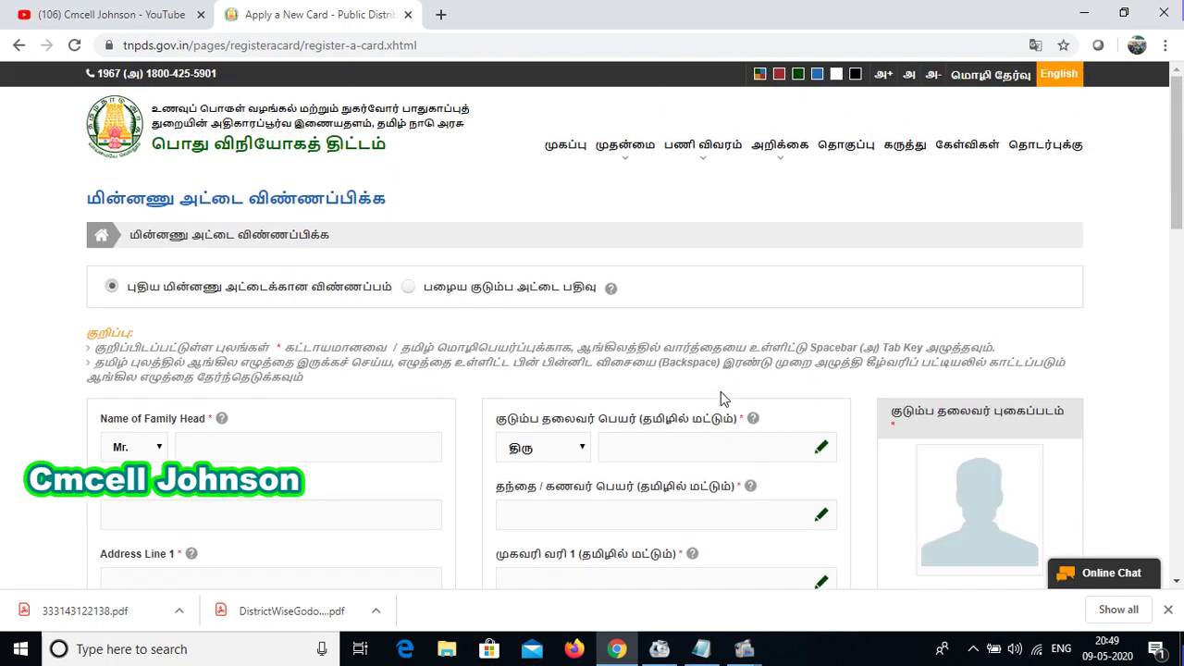
Return to the home page and open the smart card application status page (மின்னணு அட்டை விண்ணப்பத்தின் நிலை)
{"action": "left_click", "coordinate": [567, 146]}
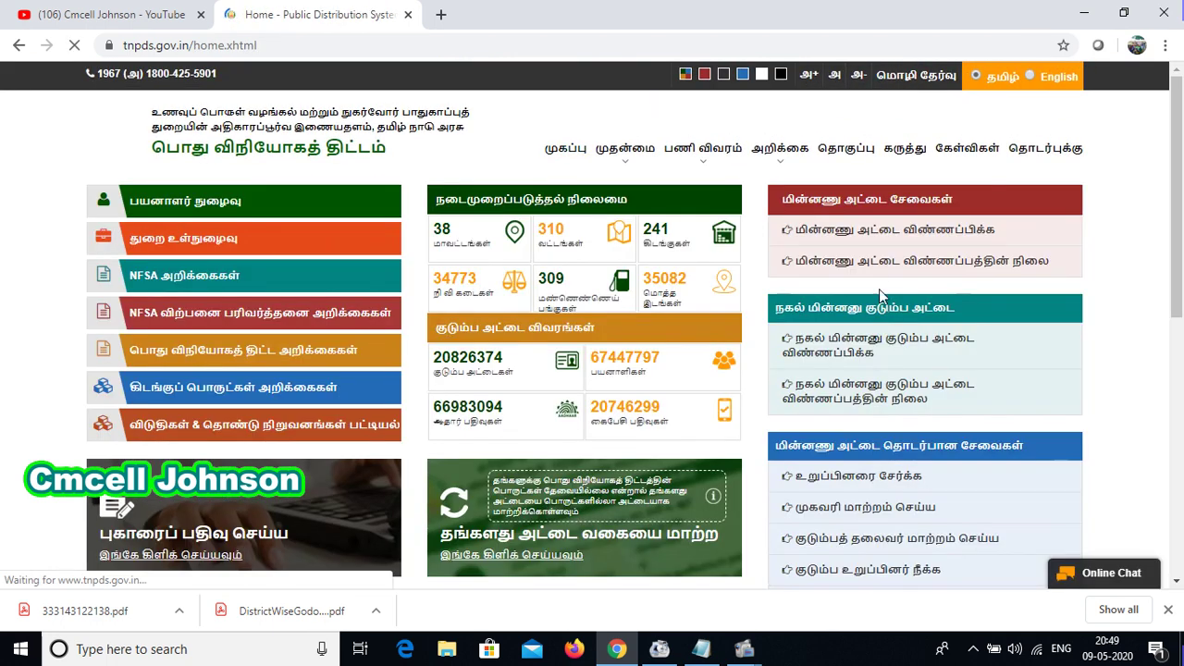
{"action": "left_click", "coordinate": [894, 269]}
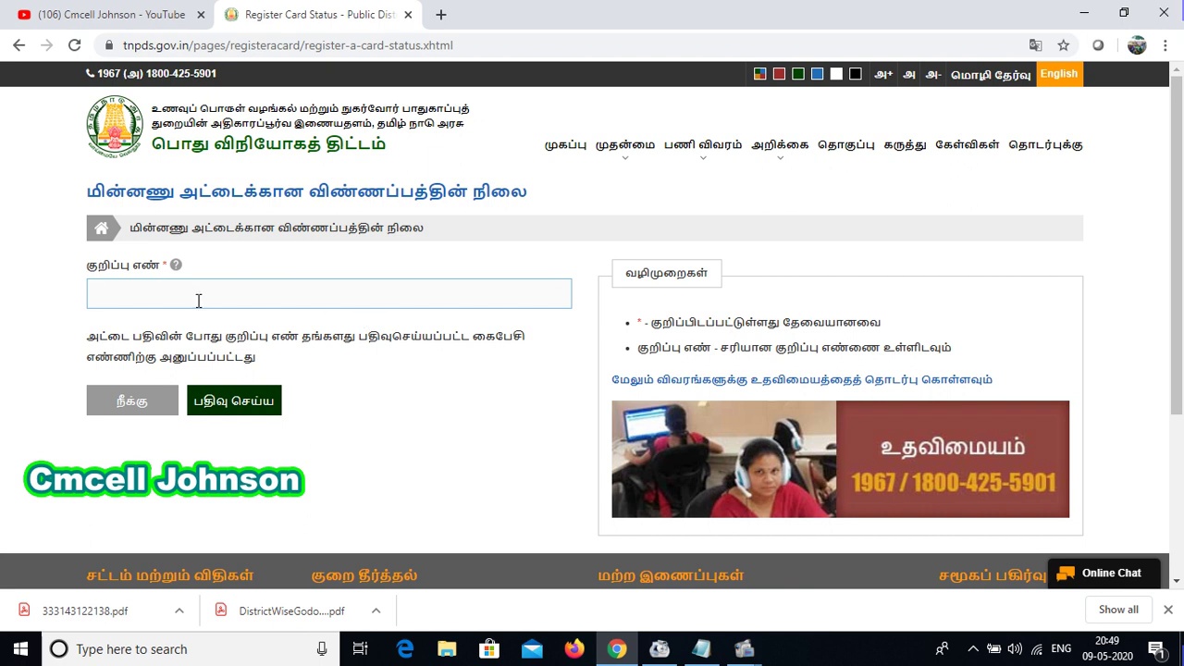
Open the site's information page (விவரம்) and go to its section on the five types of smart family cards
{"action": "mouse_move", "coordinate": [627, 151]}
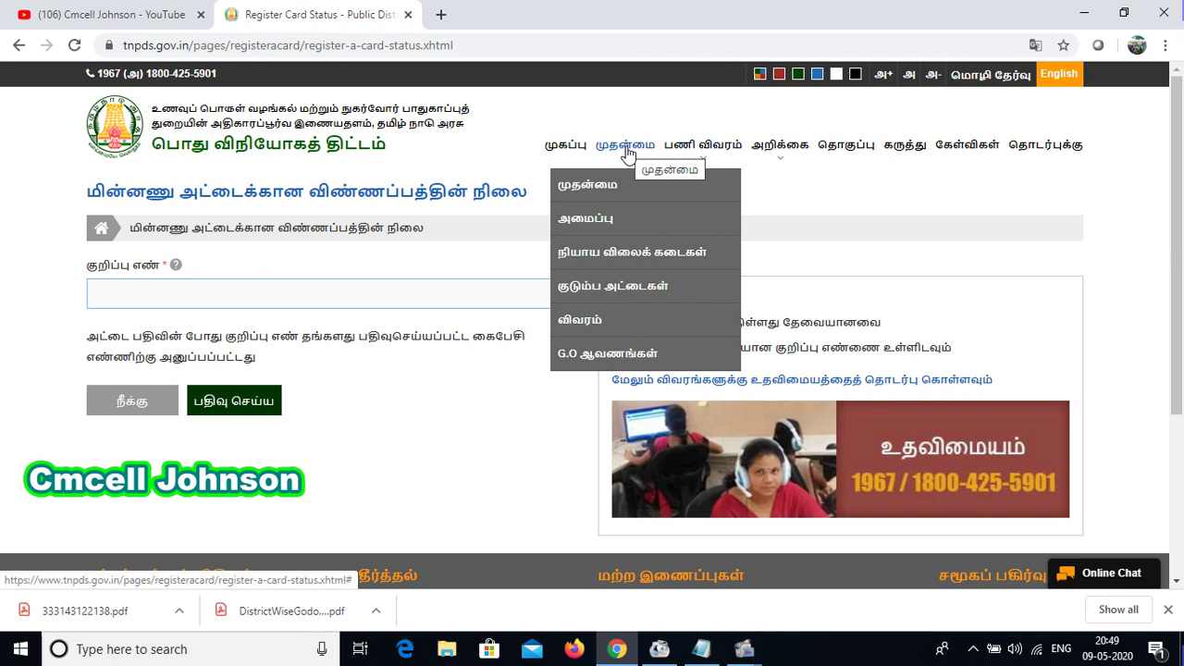
{"action": "left_click", "coordinate": [589, 322]}
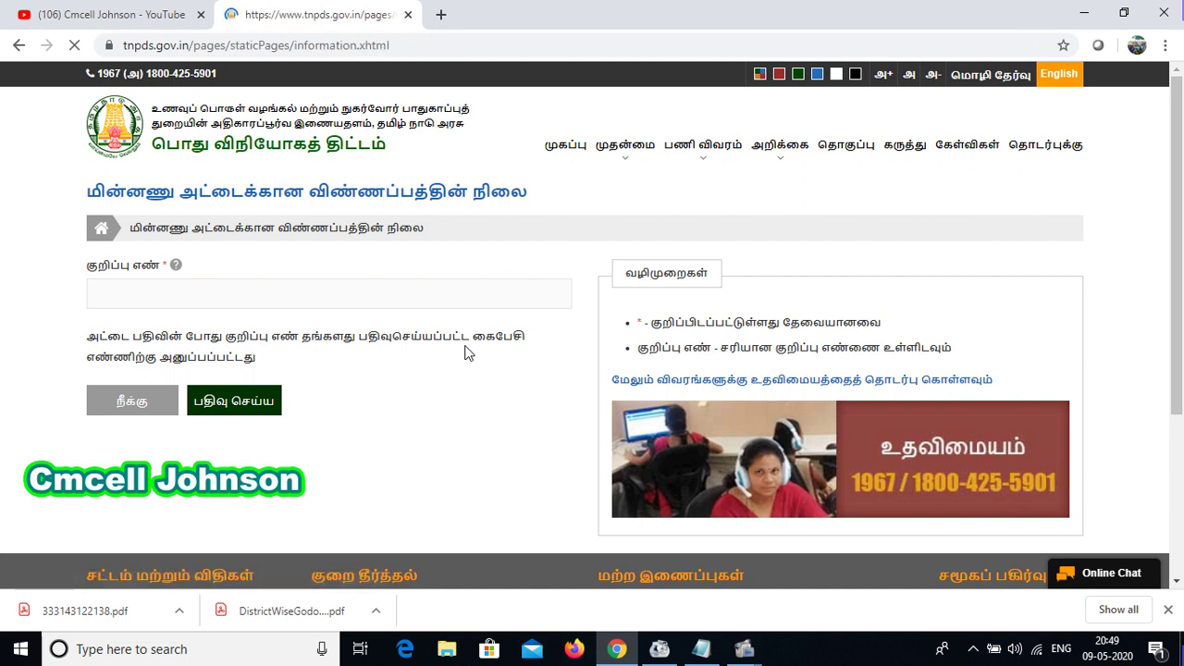
{"action": "scroll", "coordinate": [402, 375], "scroll_direction": "down", "scroll_amount": 5}
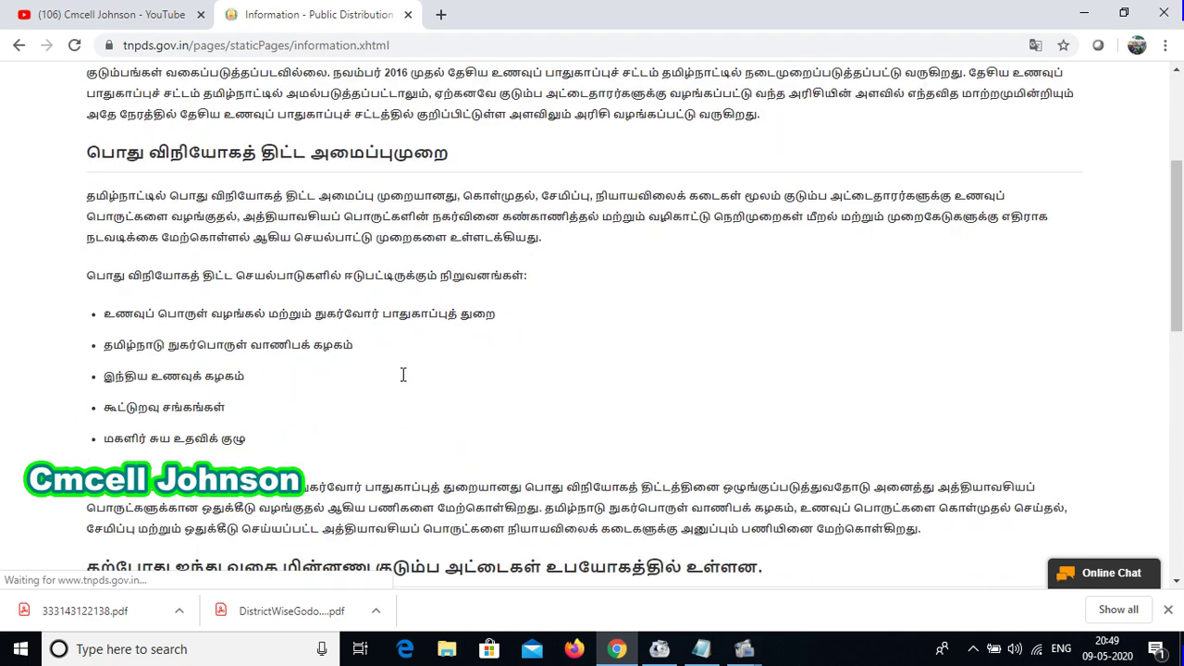
{"action": "scroll", "coordinate": [402, 374], "scroll_direction": "down", "scroll_amount": 2}
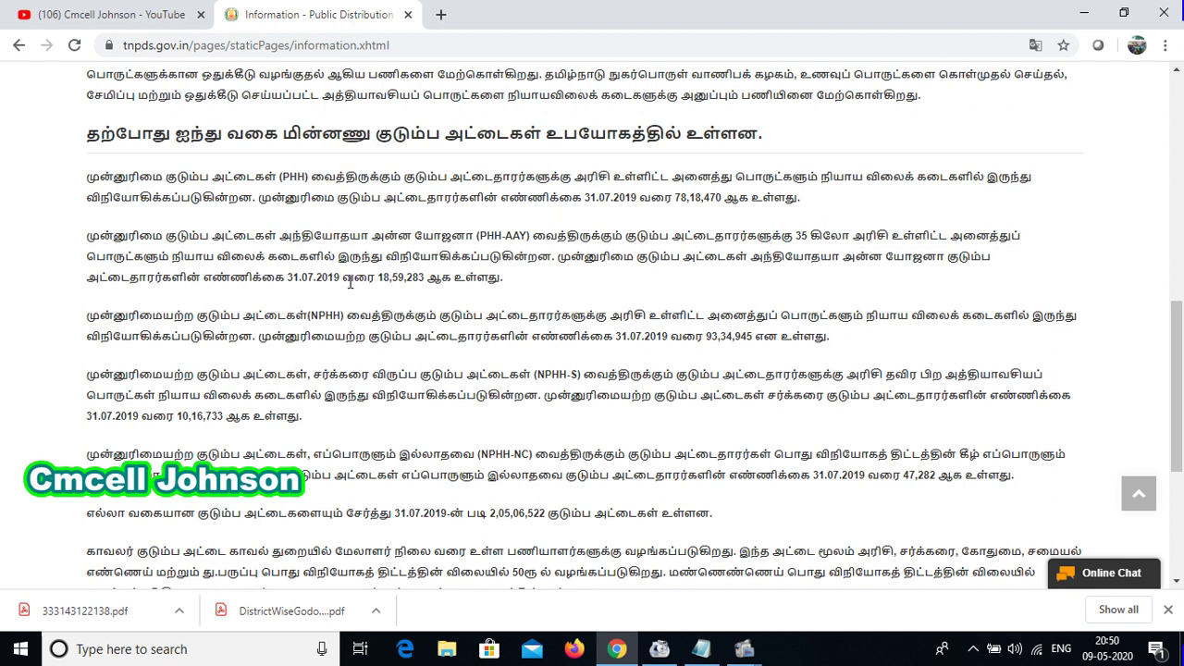
Highlight the cardholder counts in the PHH-AAY and PHH card descriptions
{"action": "left_click_drag", "start_coordinate": [507, 277], "coordinate": [382, 276]}
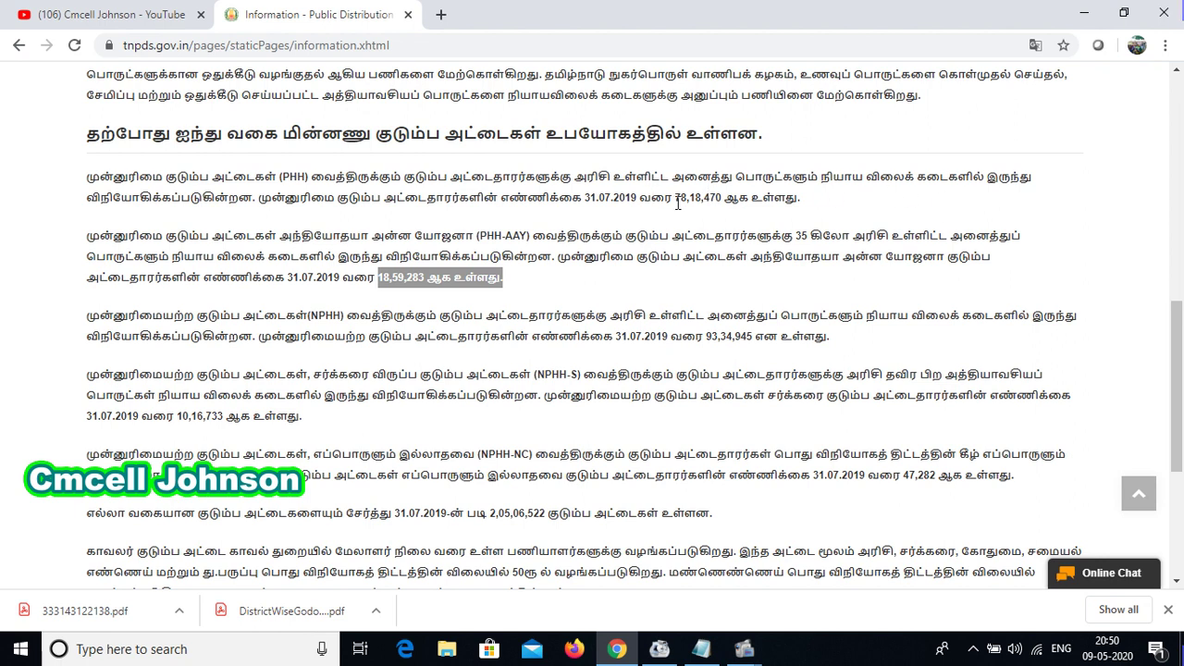
{"action": "left_click_drag", "start_coordinate": [676, 198], "coordinate": [764, 198]}
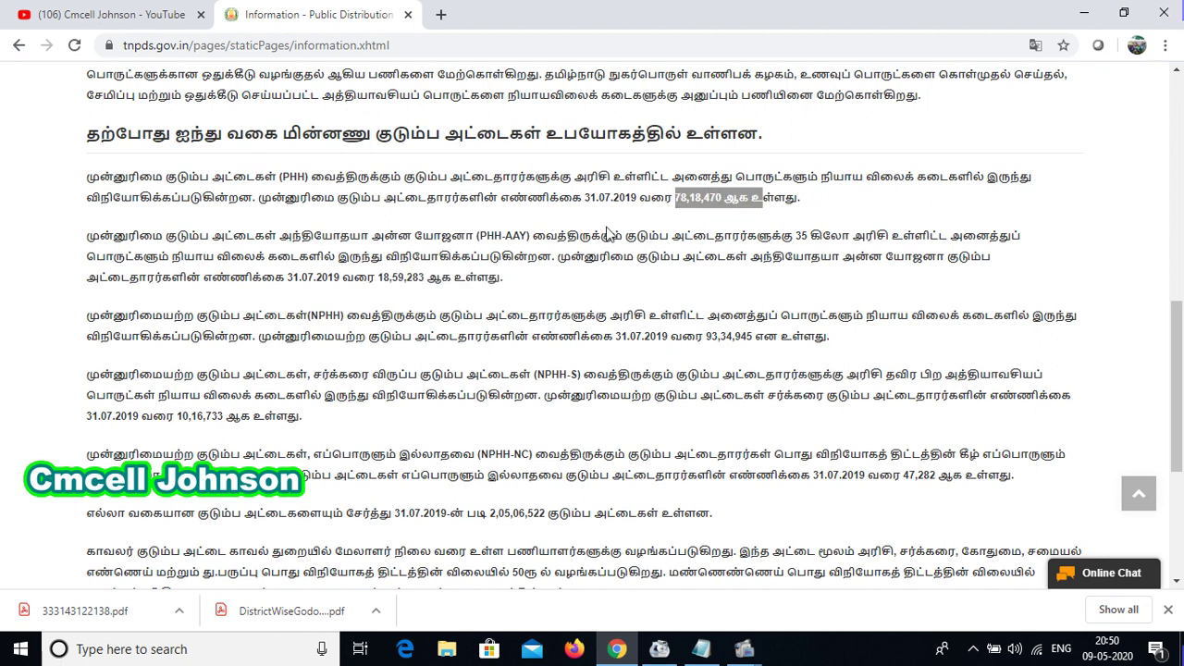
{"action": "left_click_drag", "start_coordinate": [380, 277], "coordinate": [442, 278]}
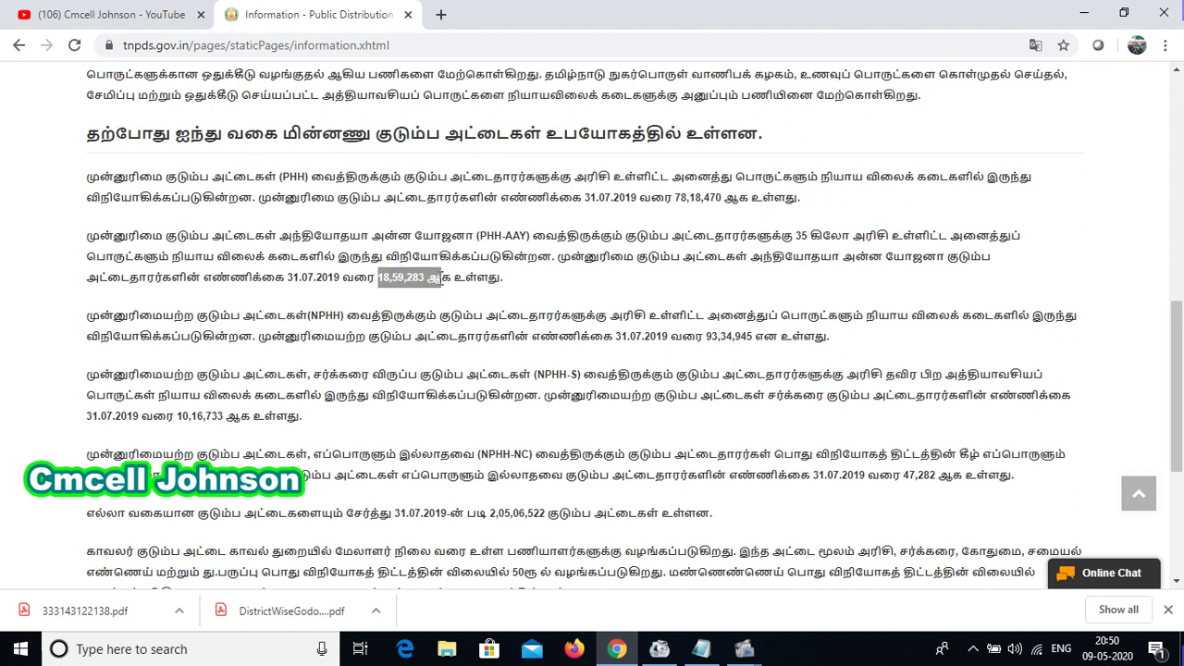